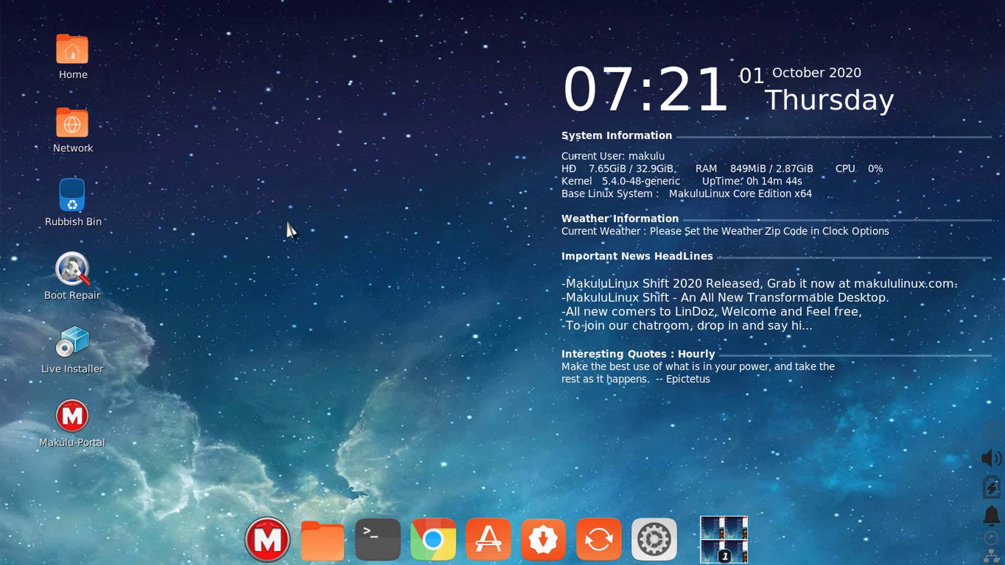
Step: Open a terminal window from the dock and move it toward the upper left
click(379, 537)
drag(417, 112, 255, 117)
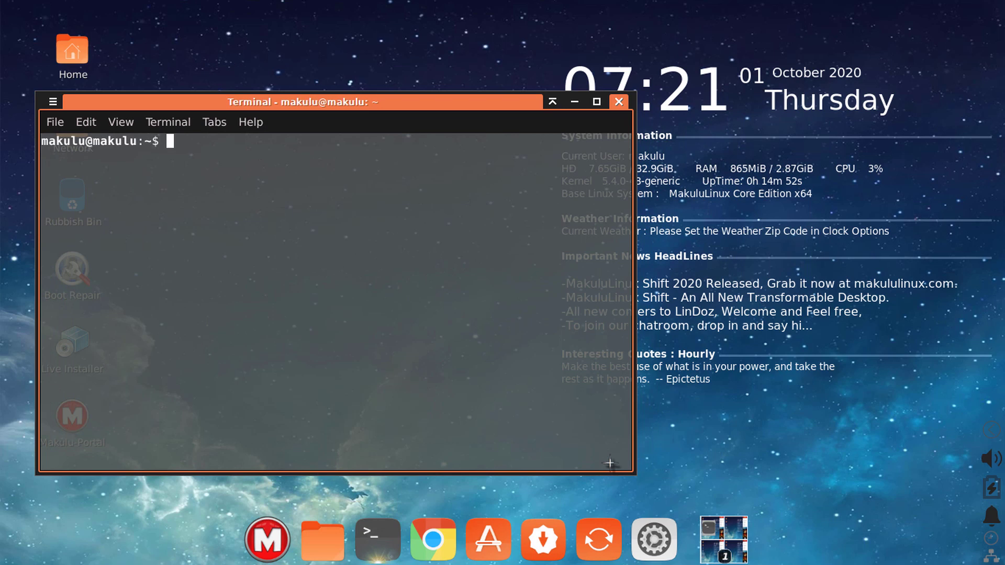
drag(318, 102, 320, 102)
Step: Open the Settings Manager at the top right, leaving the terminal in front of it
click(647, 526)
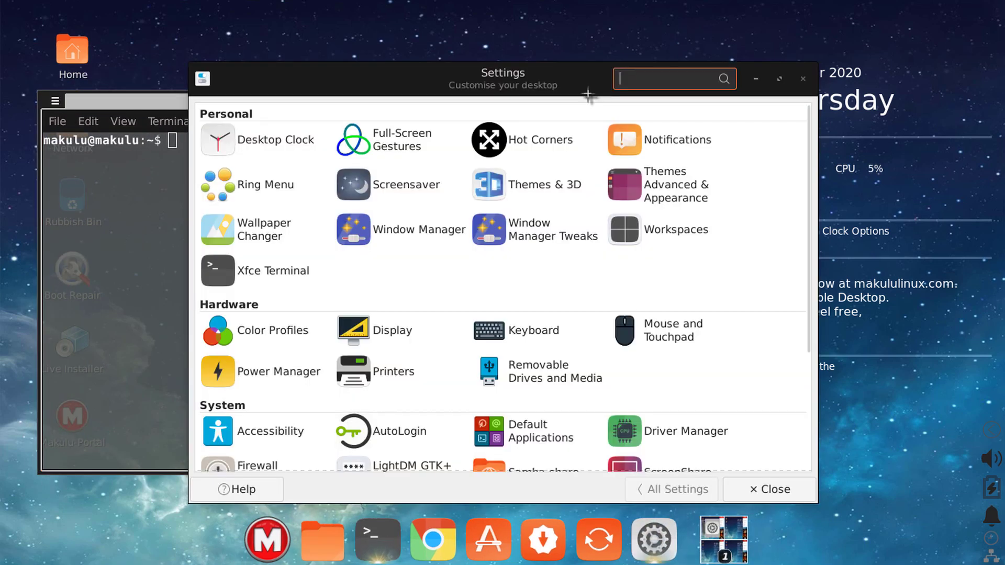
drag(377, 74, 561, 26)
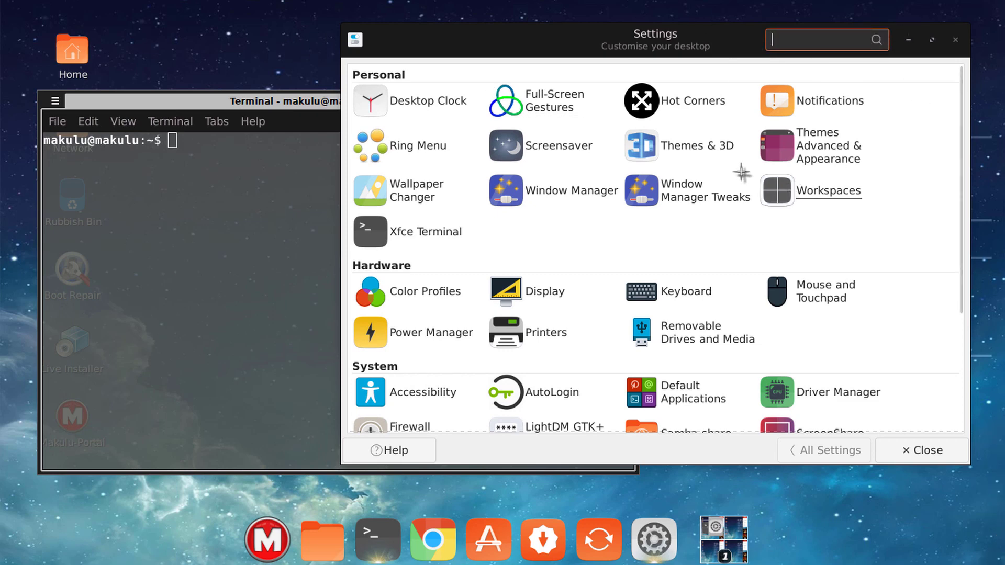
drag(670, 35, 661, 24)
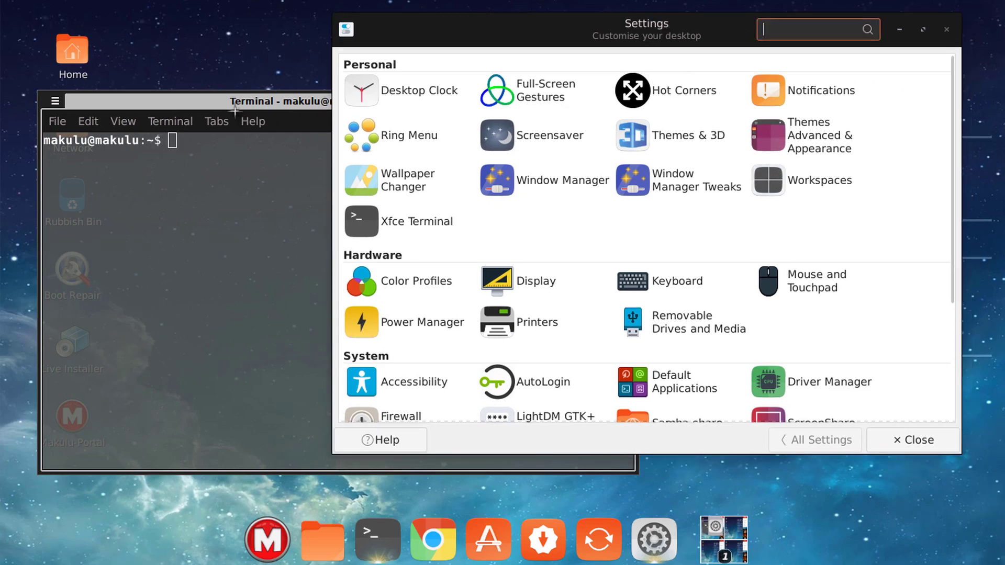
drag(224, 101, 251, 131)
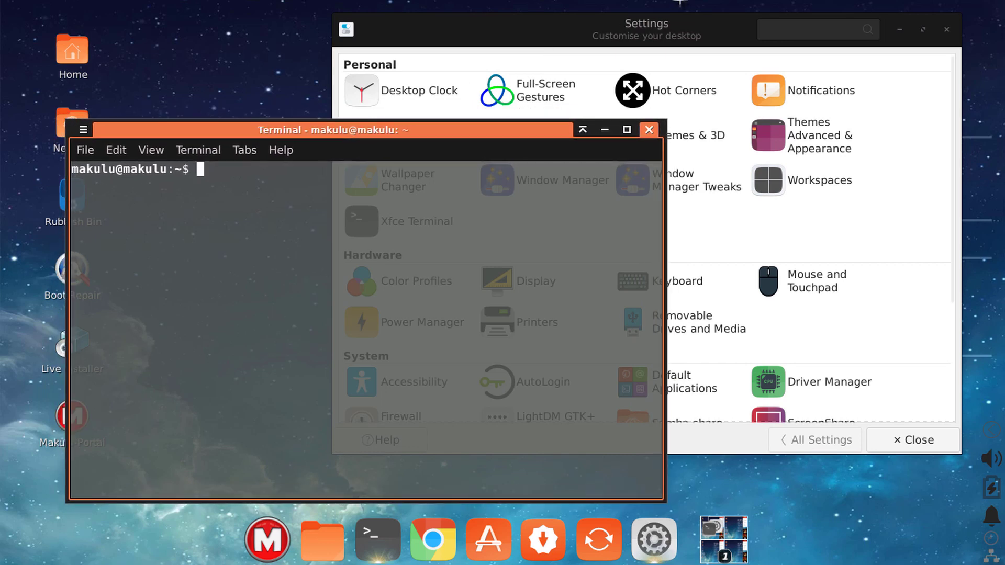
click(576, 33)
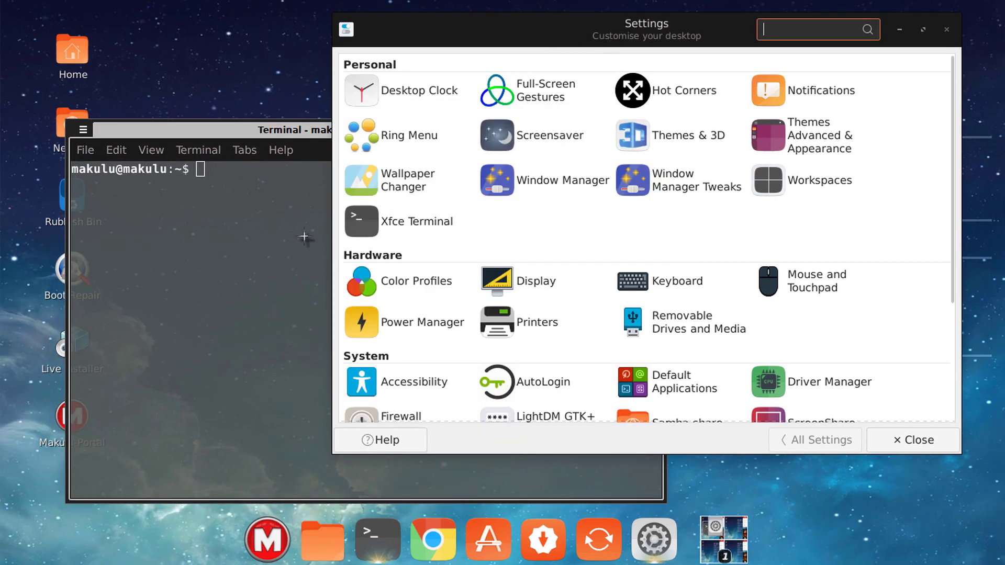
click(216, 216)
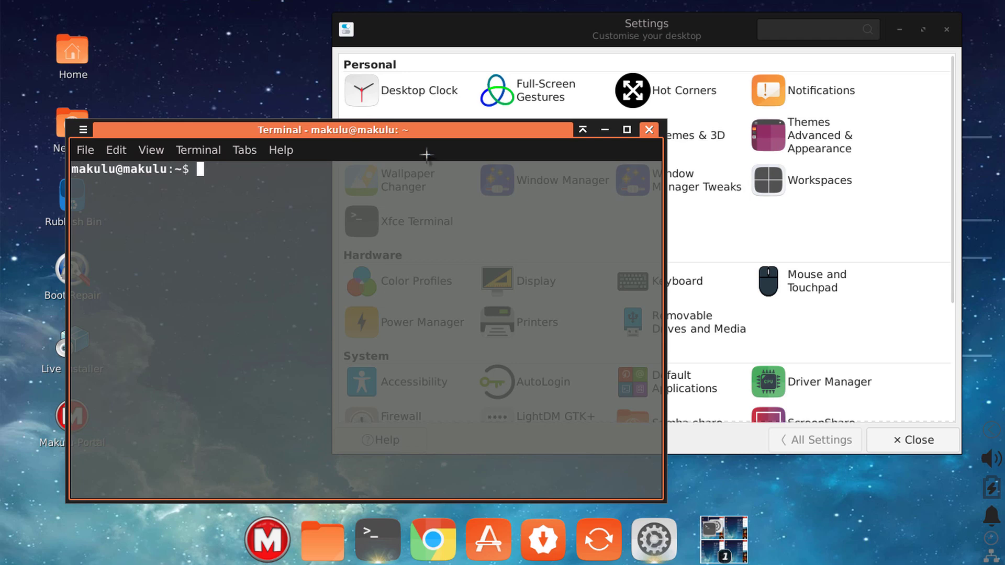
click(520, 33)
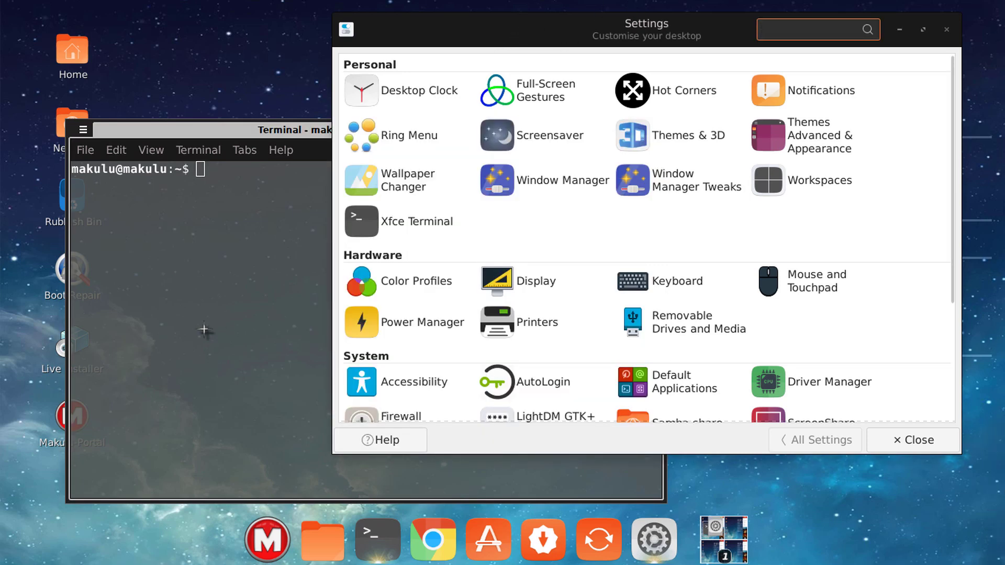
click(274, 262)
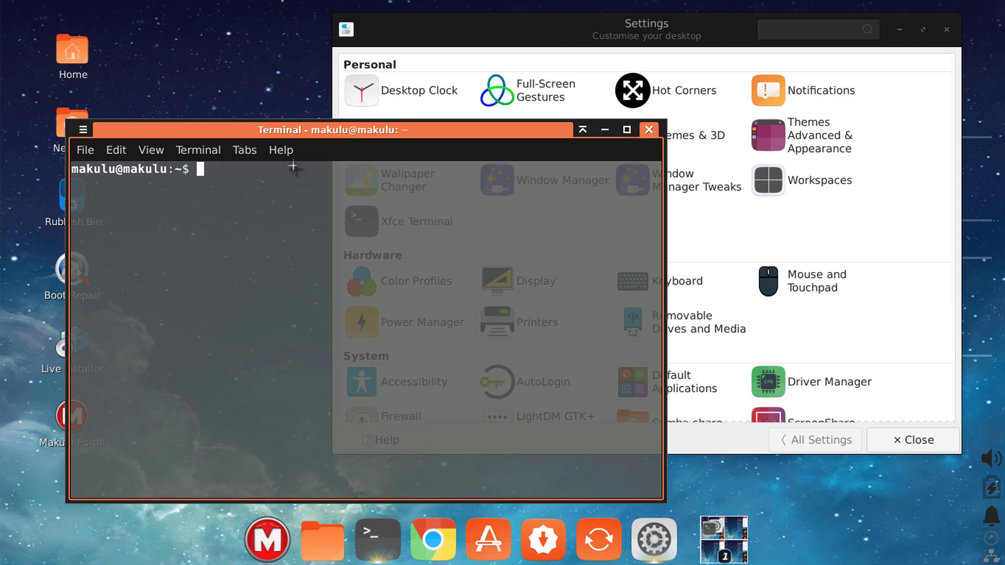
Step: View and close the terminal's About dialog, then switch between Settings and the terminal
click(281, 150)
click(296, 195)
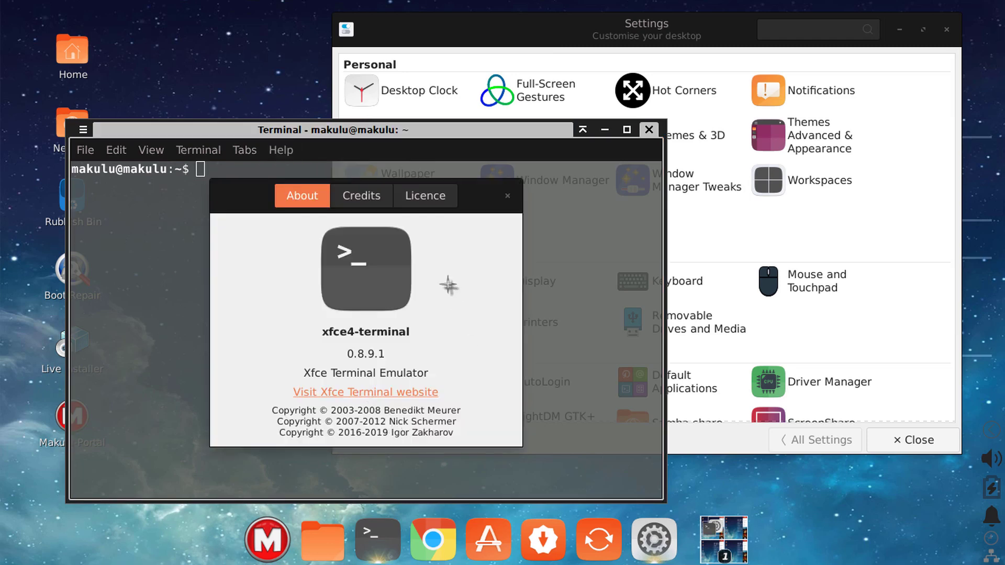
click(504, 194)
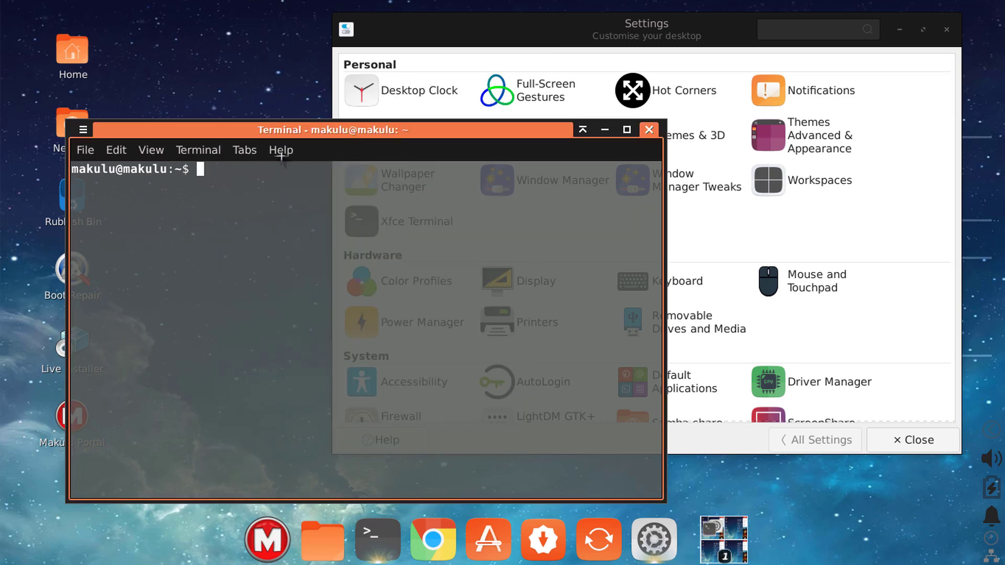
click(533, 31)
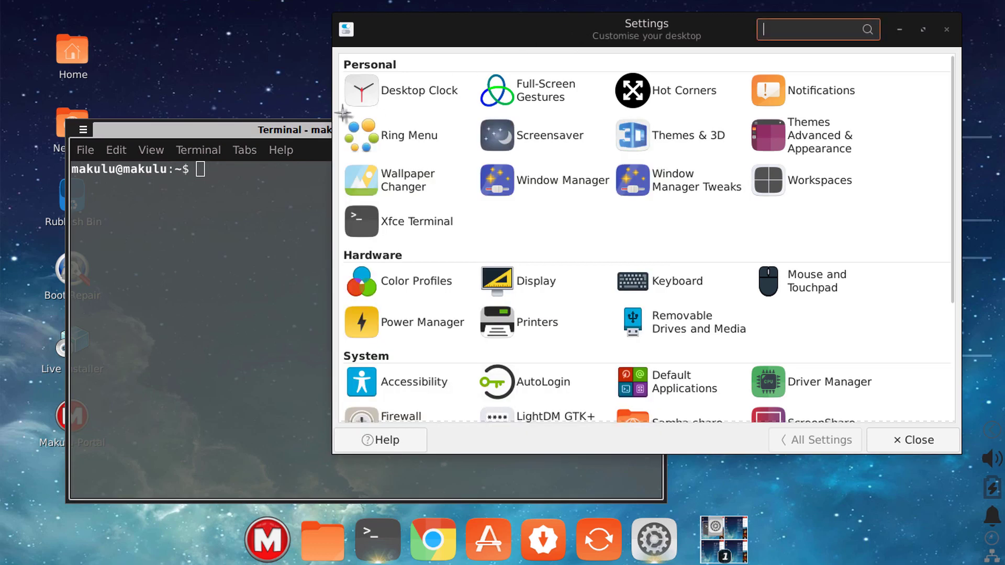
click(287, 123)
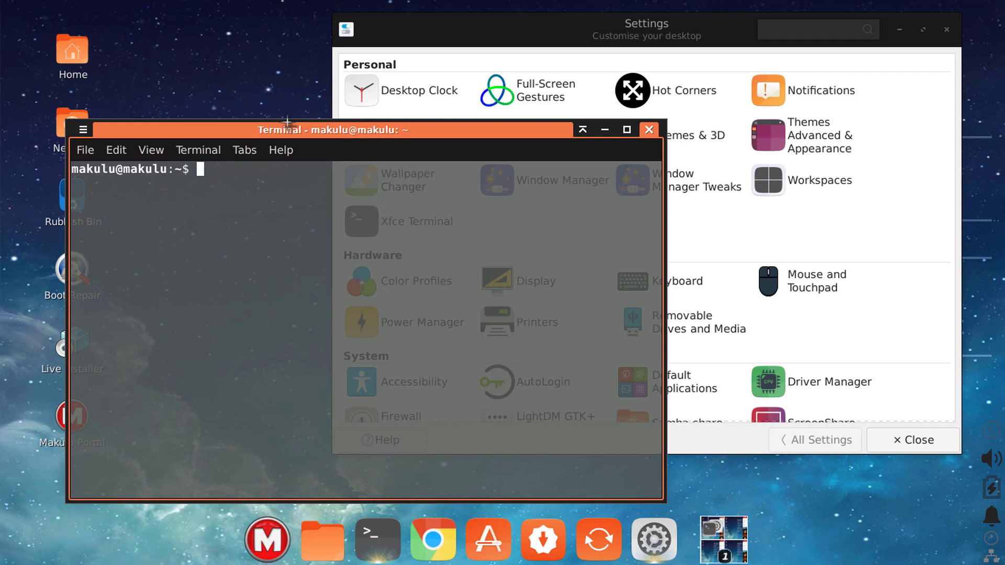
Step: Check the terminal's About dialog twice more, then close the Settings window
click(281, 149)
click(287, 192)
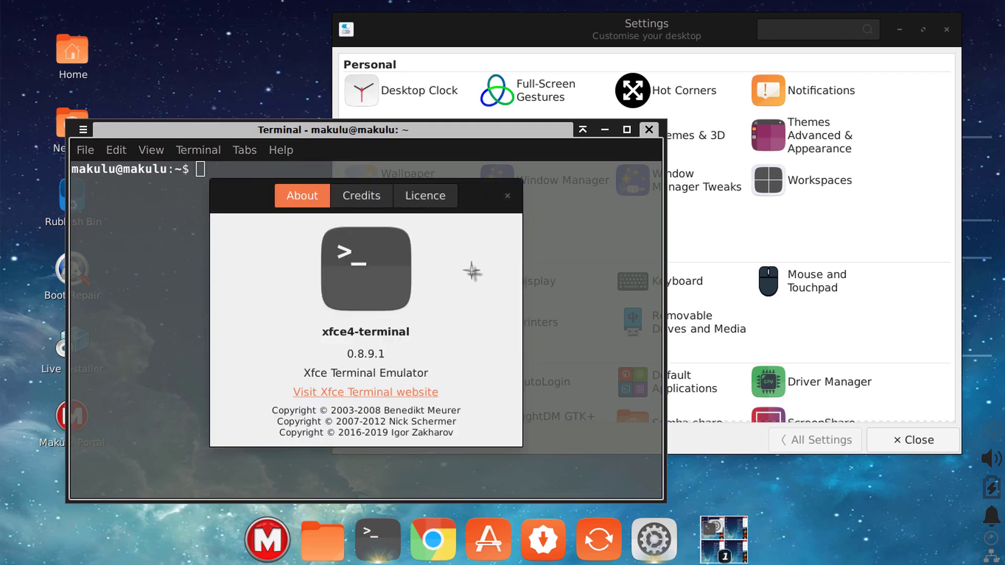
click(507, 195)
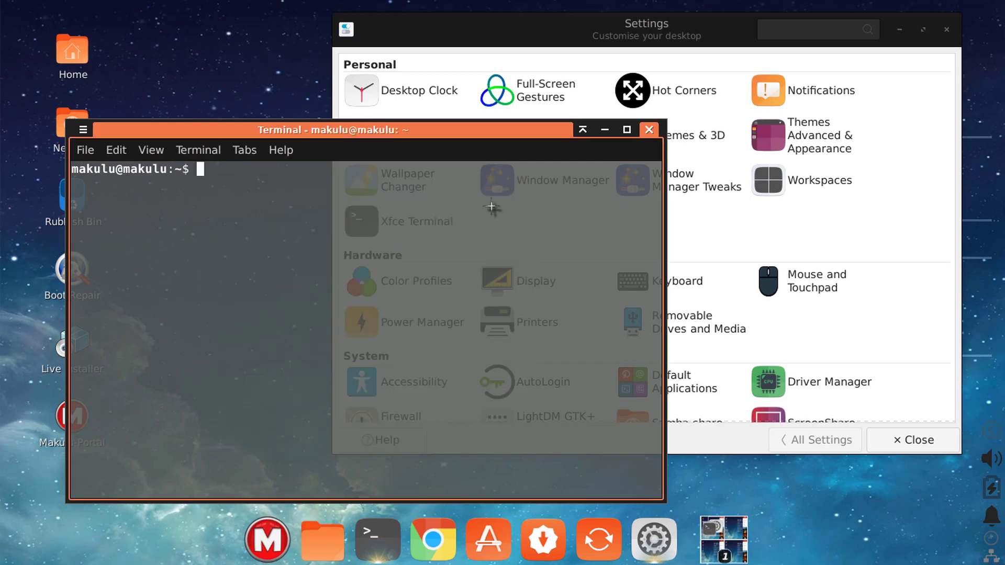
click(272, 150)
click(286, 195)
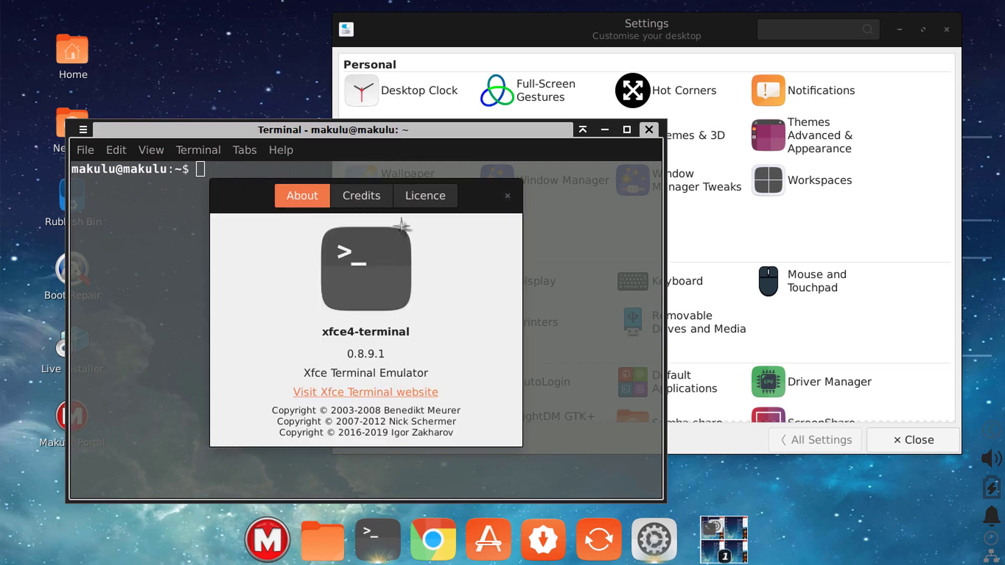
click(507, 196)
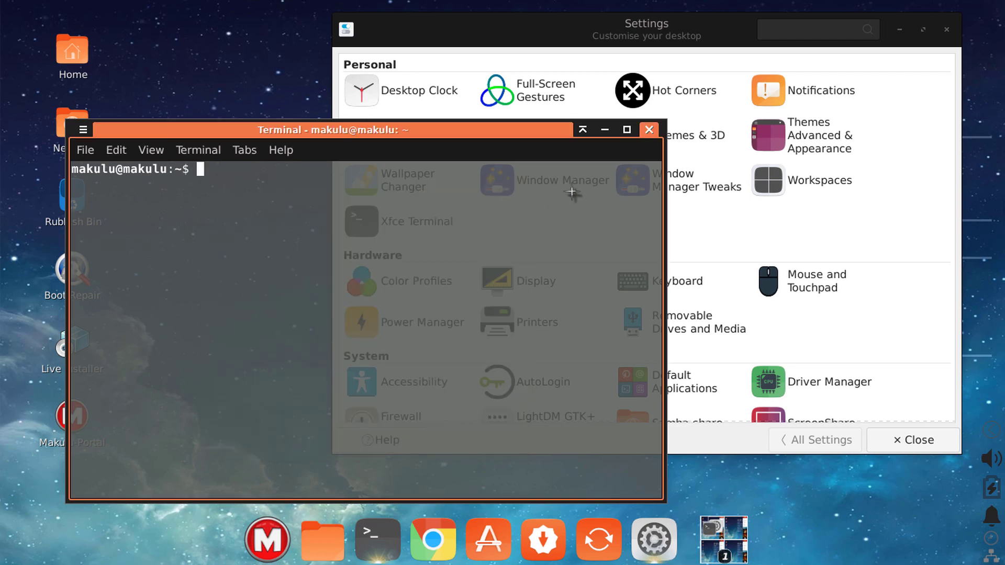
click(739, 21)
click(948, 27)
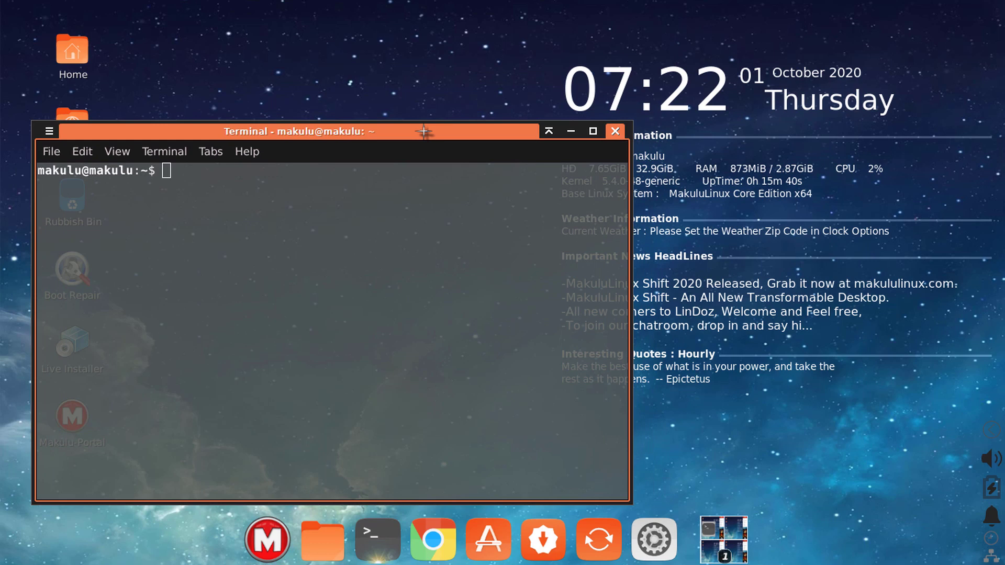
Step: Reopen the Settings Manager from the dock and shift it and the terminal around
click(655, 531)
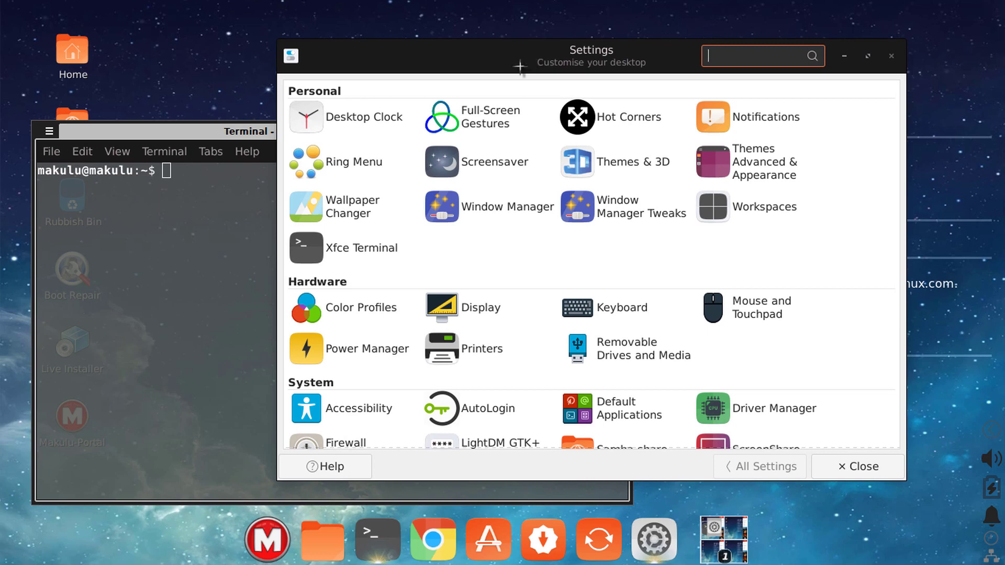
drag(519, 66, 607, 43)
click(312, 141)
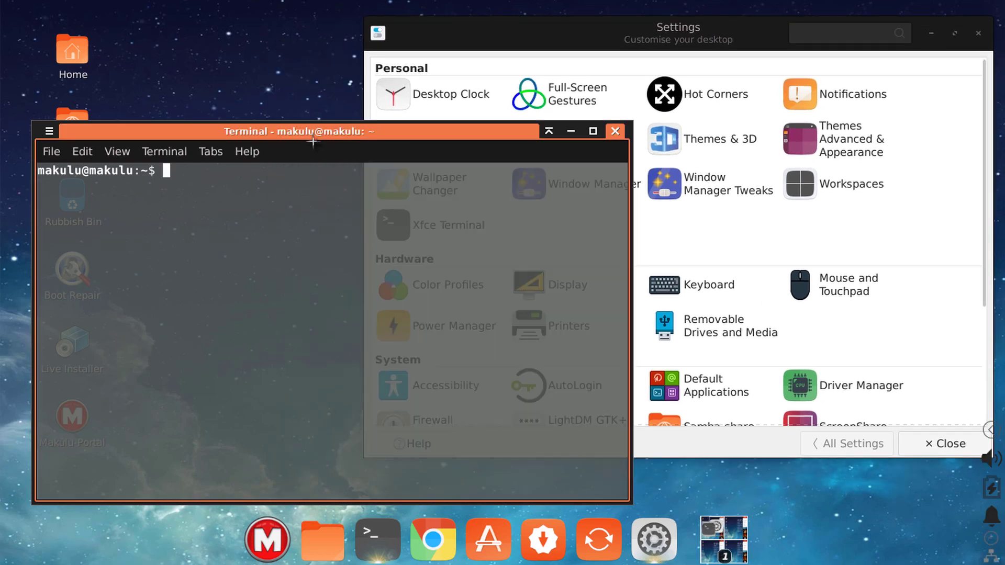
mouse_move(312, 141)
mouse_down()
mouse_move(304, 158)
mouse_move(309, 138)
mouse_up()
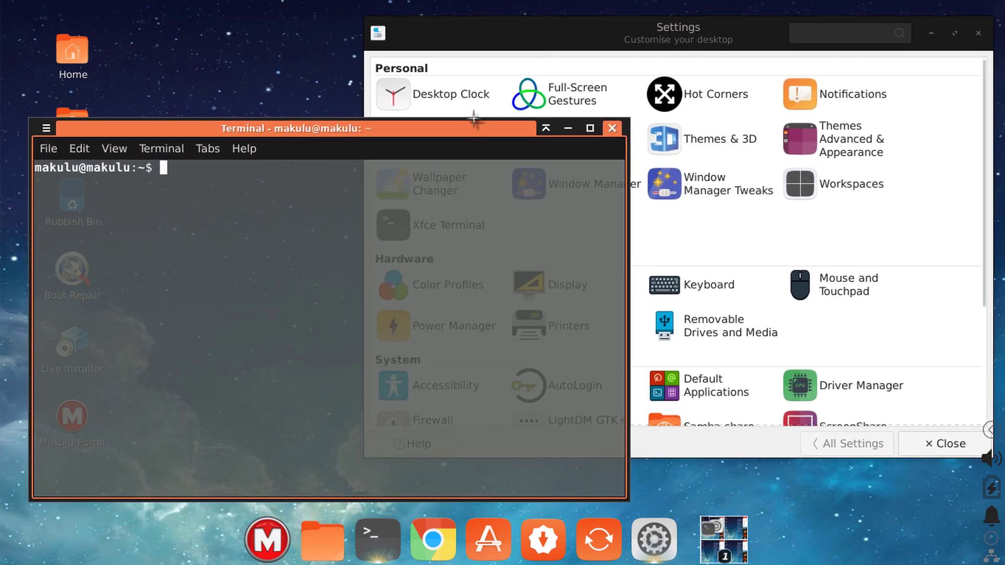
drag(456, 128, 515, 138)
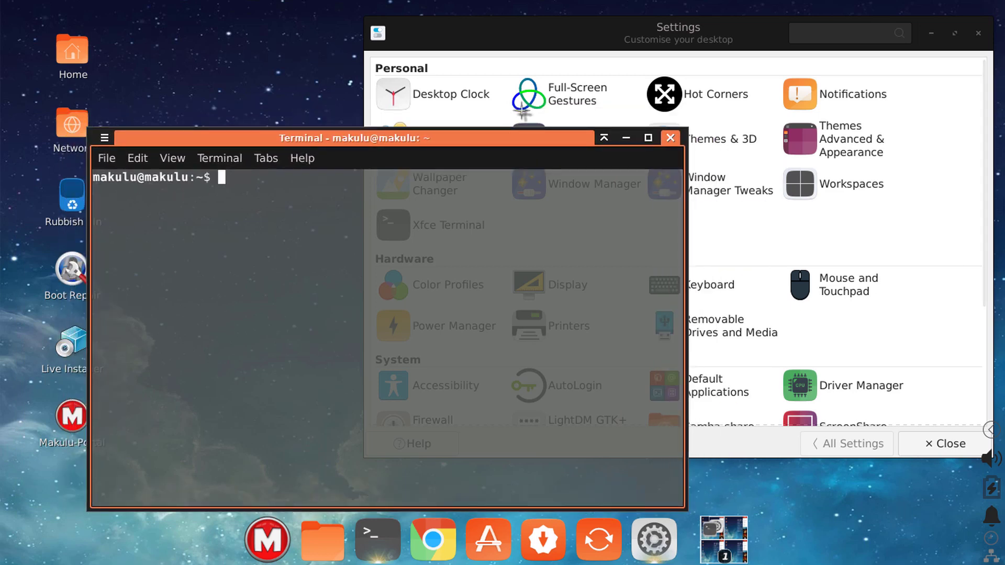
drag(531, 29, 474, 33)
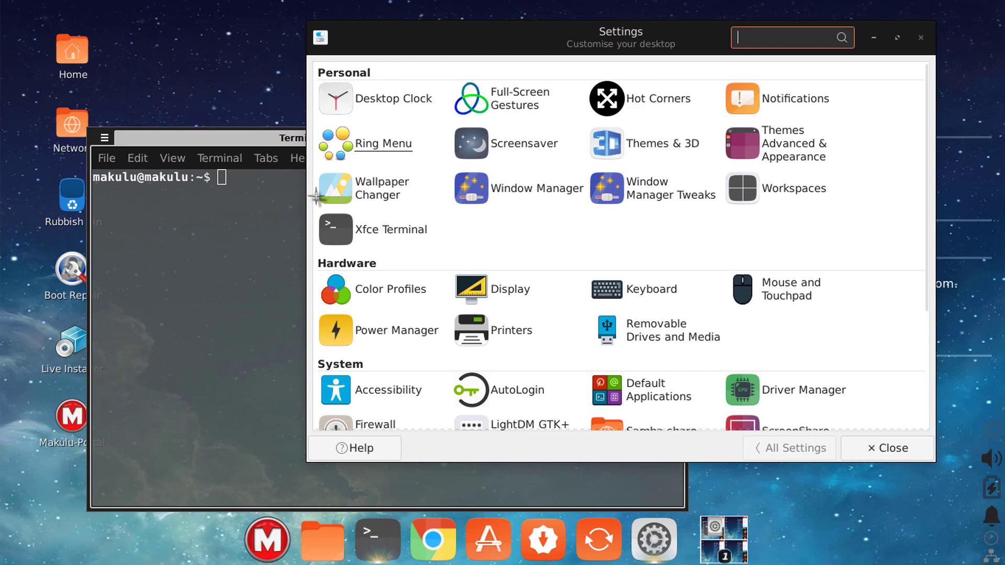
key(alt+Tab)
drag(381, 136, 374, 149)
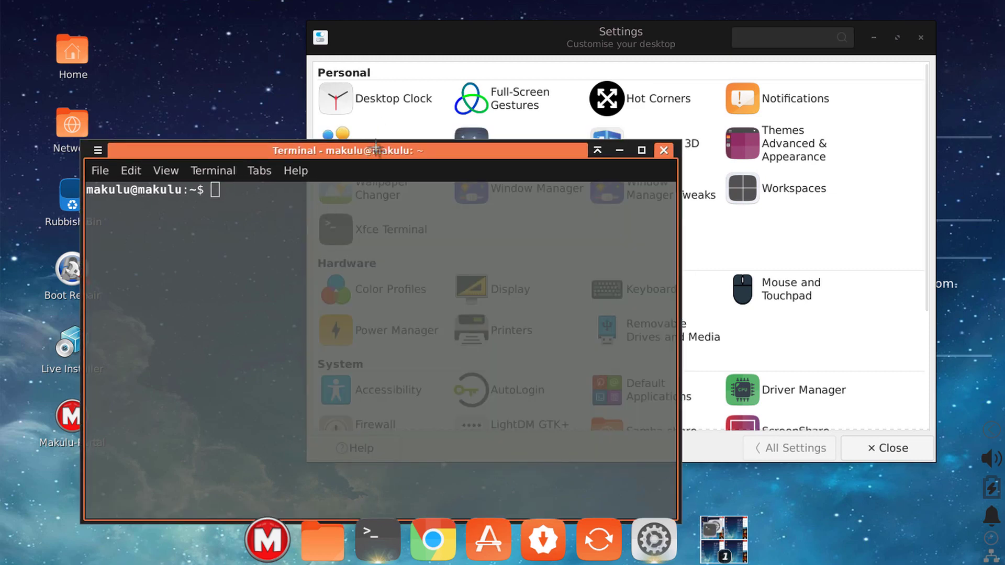
Step: Keep rearranging both windows, ending with the terminal slightly left and in front
drag(405, 35, 481, 41)
click(265, 283)
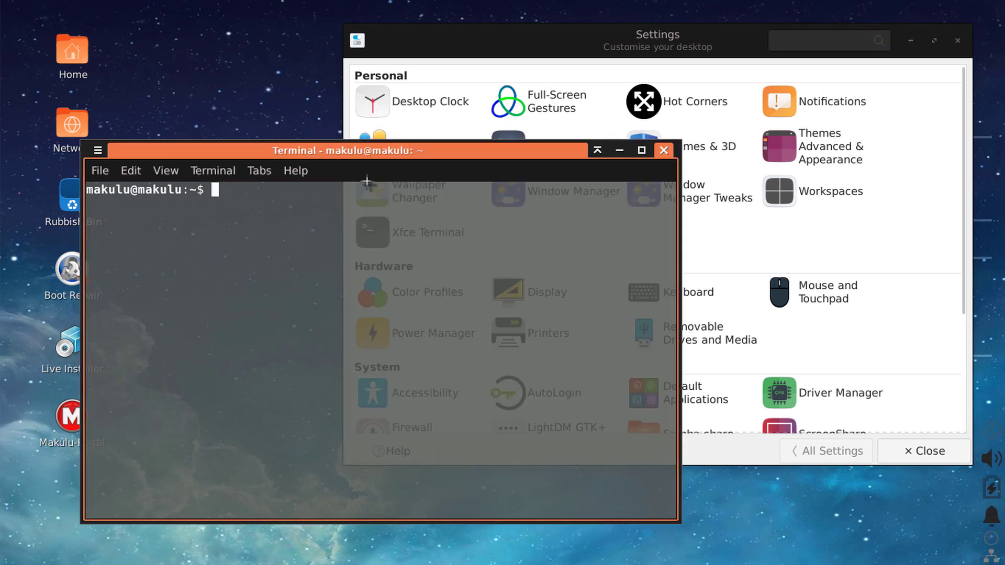
drag(368, 153, 341, 147)
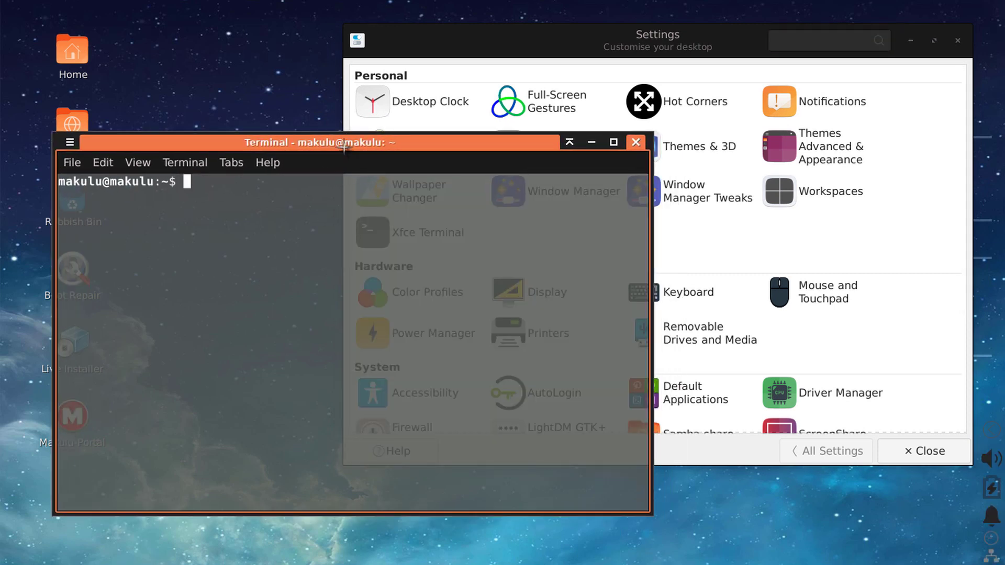
drag(345, 144, 376, 121)
click(440, 38)
drag(440, 38, 479, 39)
click(282, 245)
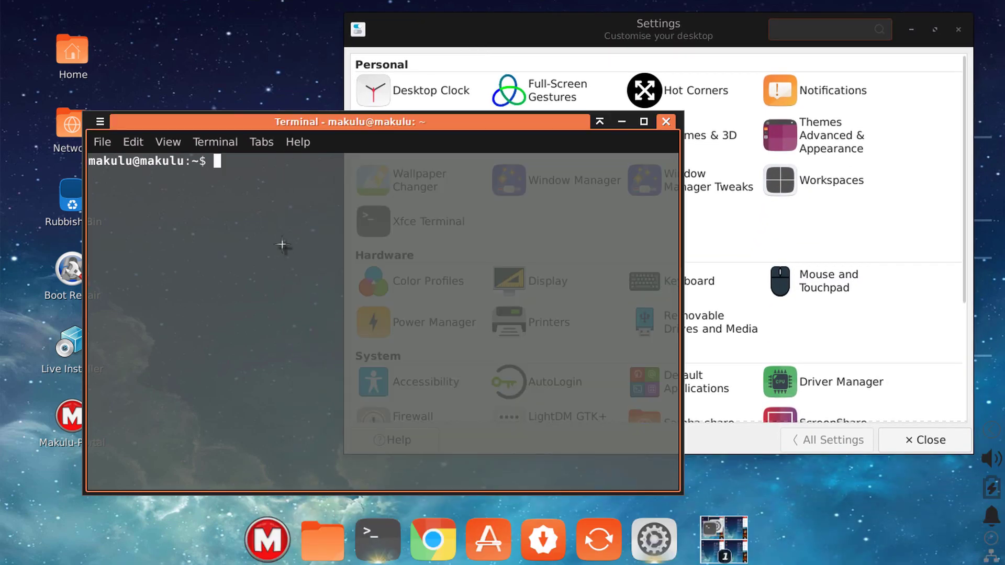
drag(474, 118, 468, 124)
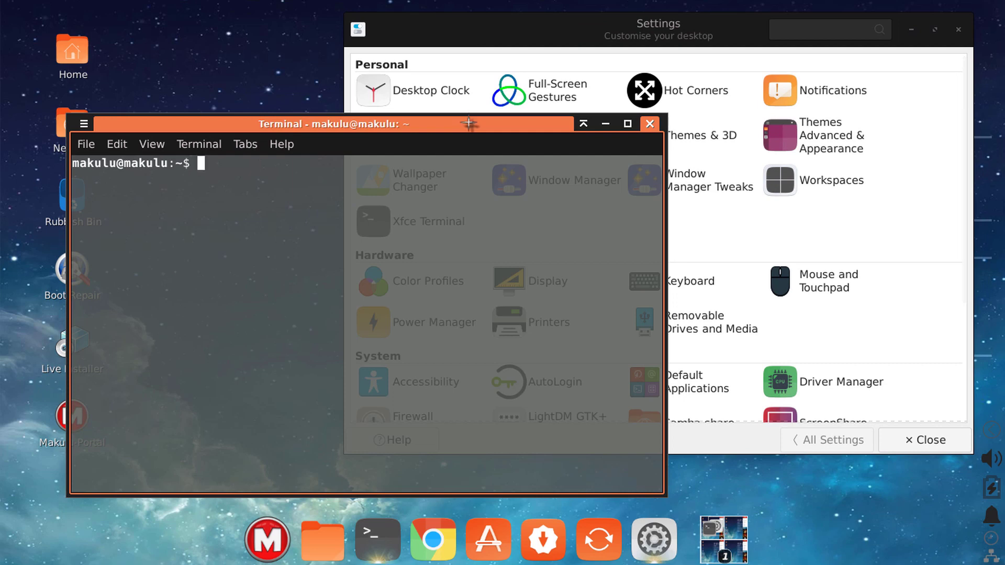
Step: Open the theme picker via the desktop's Change Themes option, then close it
click(646, 124)
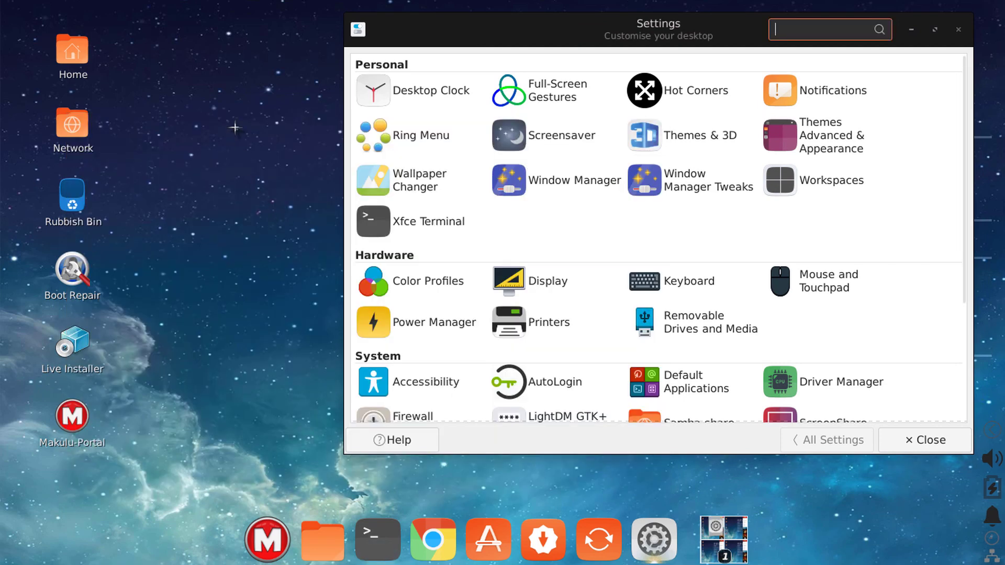
right_click(235, 130)
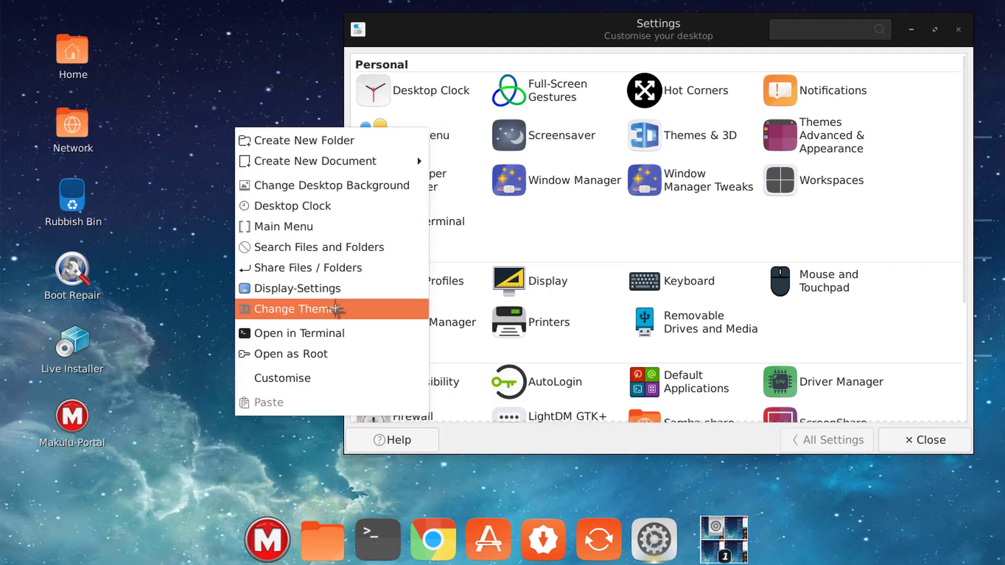
click(335, 309)
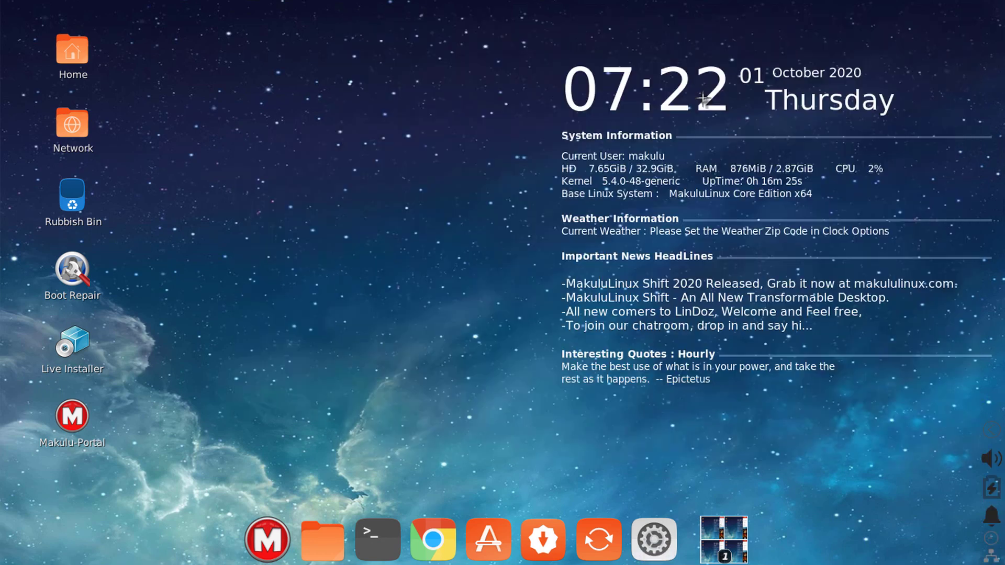
right_click(432, 124)
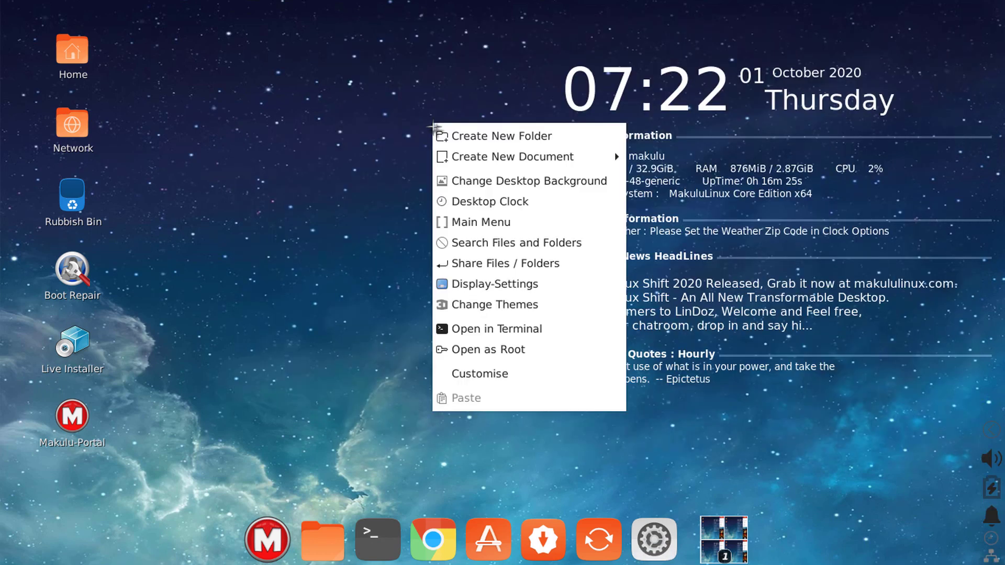
click(487, 303)
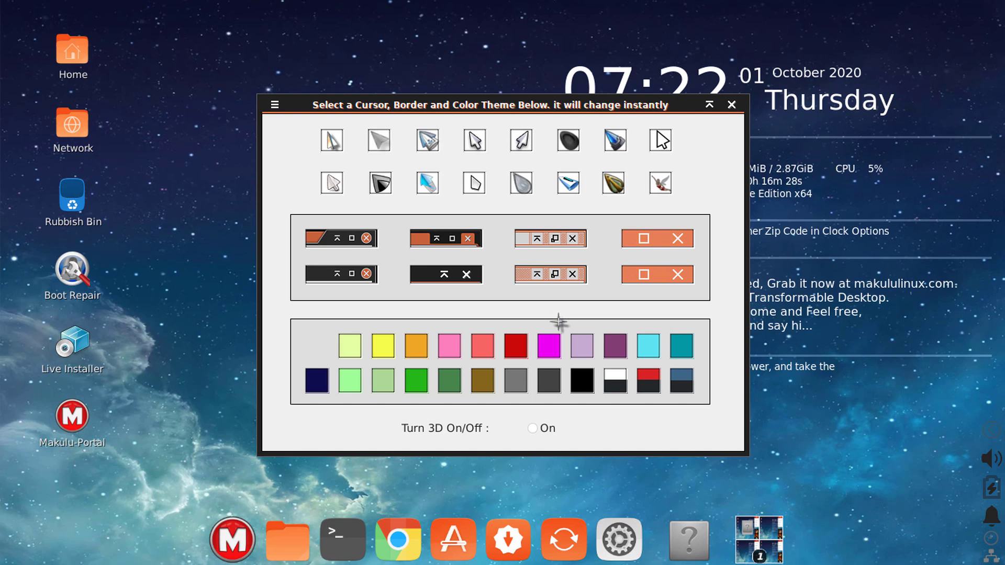
click(731, 104)
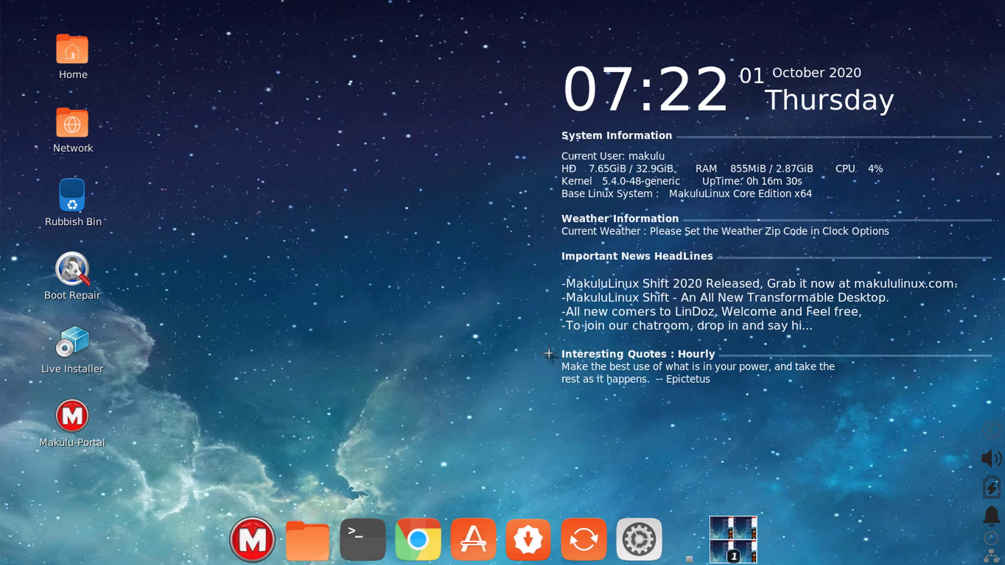
Step: Launch a new Xfce Terminal window from its dock icon
click(375, 530)
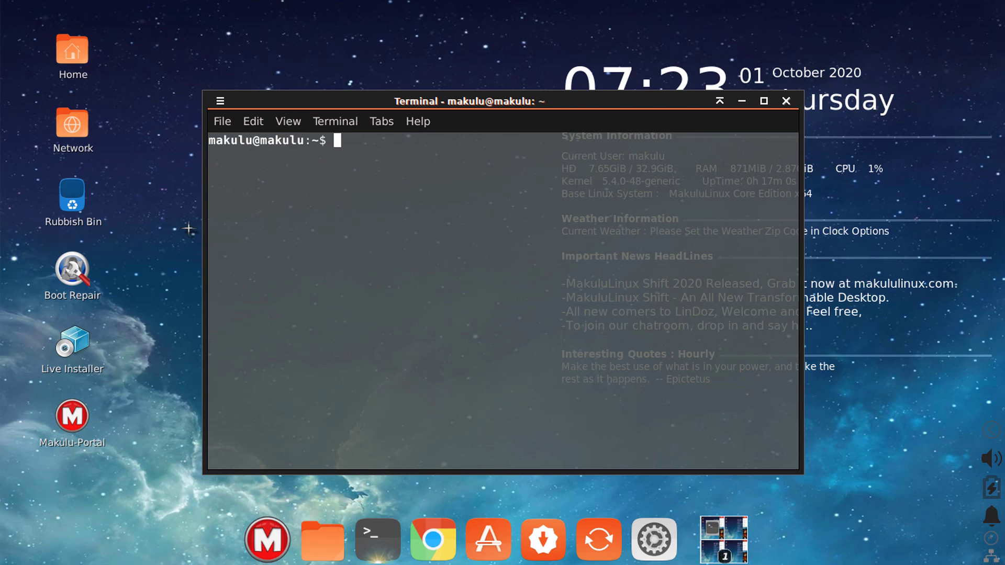
Step: Open the theme picker from the desktop menu and move the terminal to the upper left
right_click(124, 187)
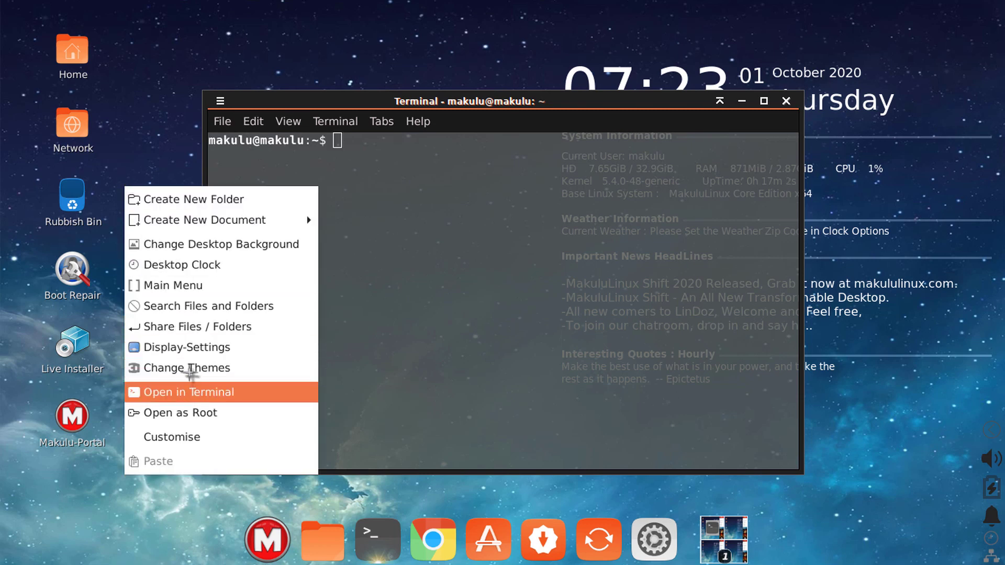
click(191, 369)
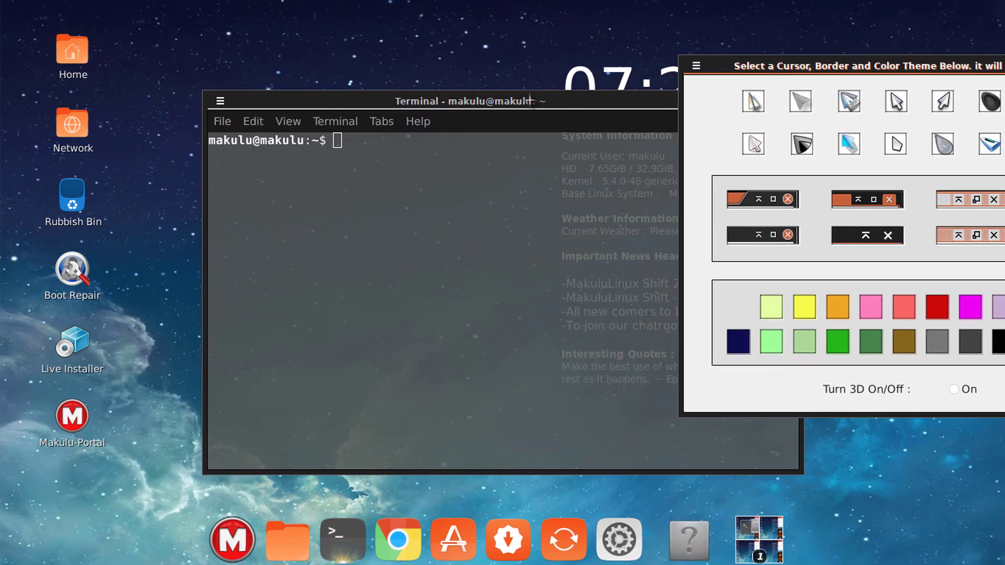
drag(529, 101, 384, 76)
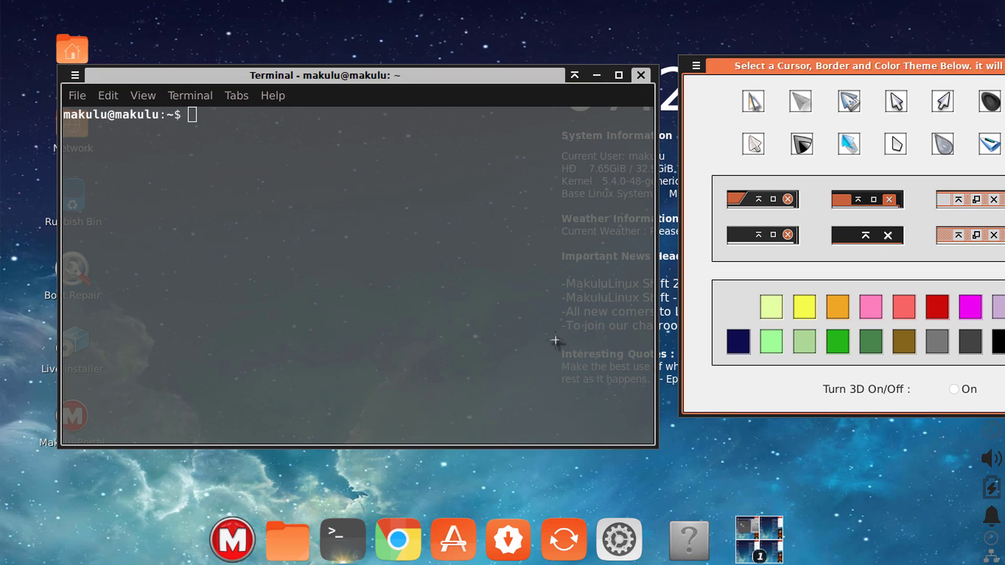
click(436, 224)
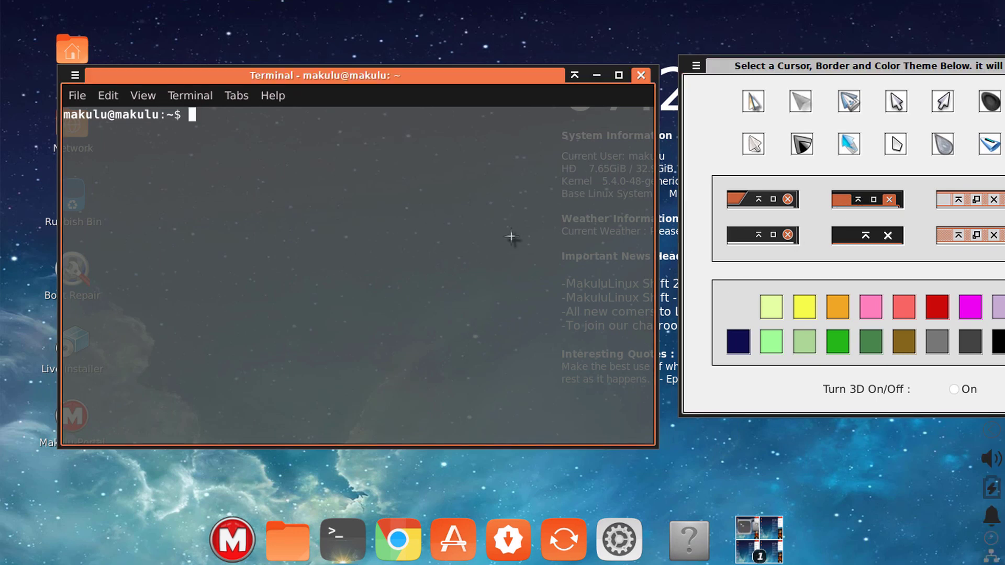
Step: Try black and orange borders, settle on the dark border with thin orange line, and close the picker
click(854, 241)
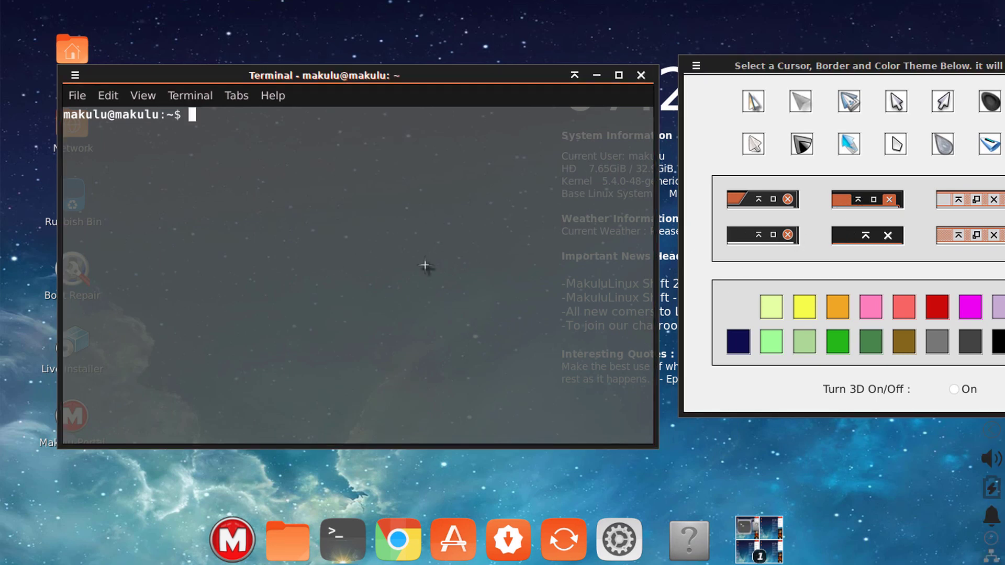
click(848, 201)
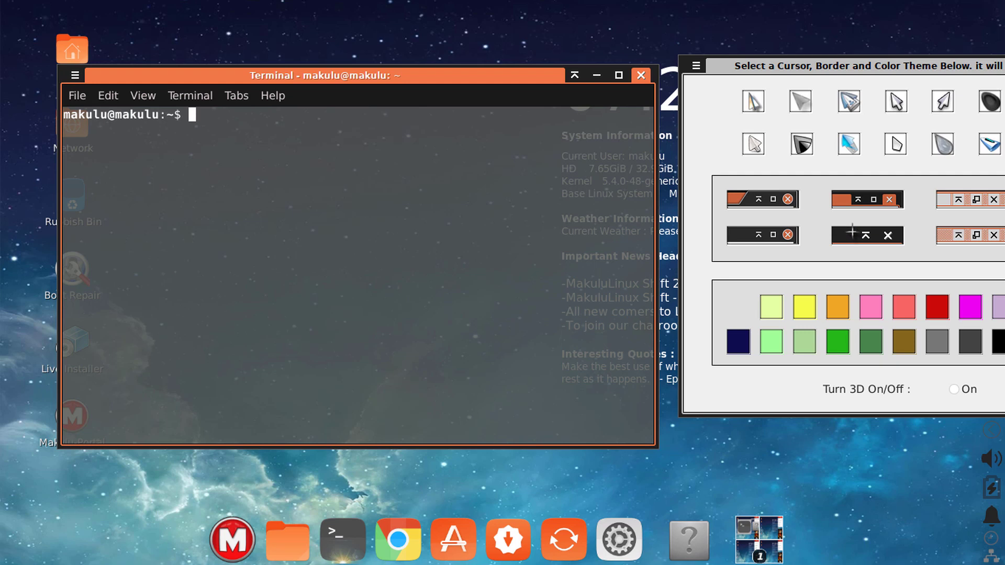
click(852, 232)
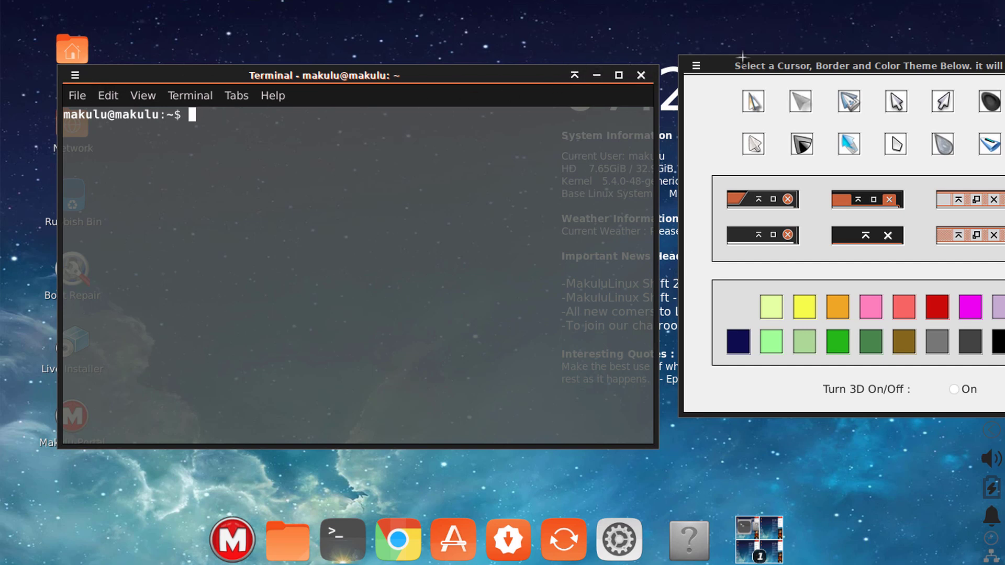
drag(764, 63, 382, 126)
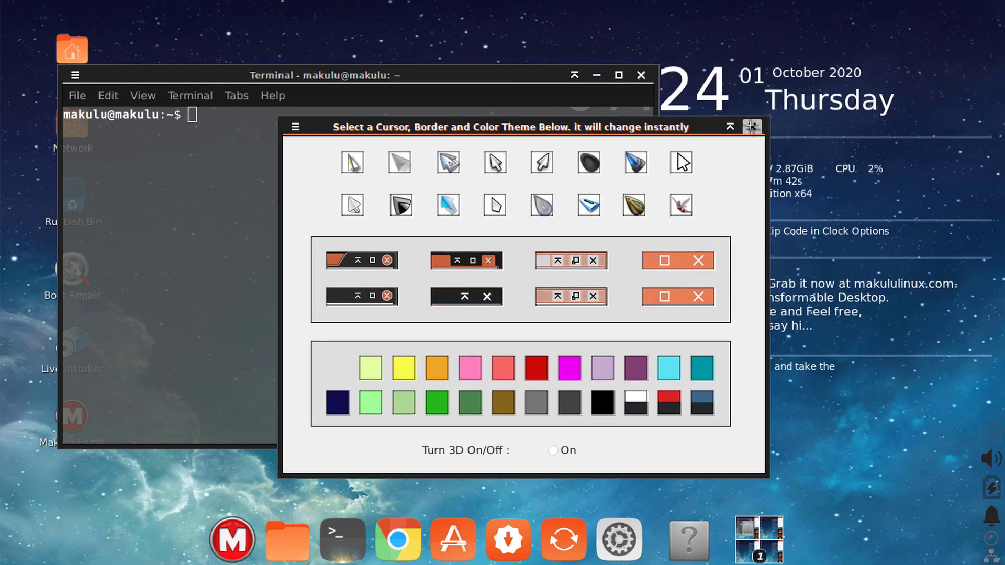
click(749, 125)
drag(389, 86, 574, 53)
Step: Make the terminal taller and view the xfce4-terminal 0.8.9.1 About dialog
drag(548, 402, 548, 457)
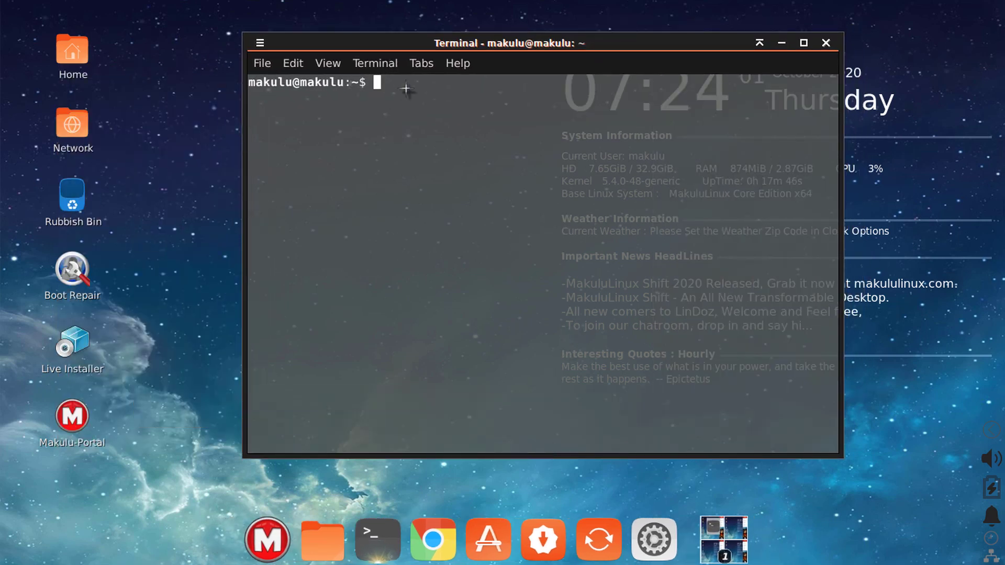
click(449, 63)
click(466, 105)
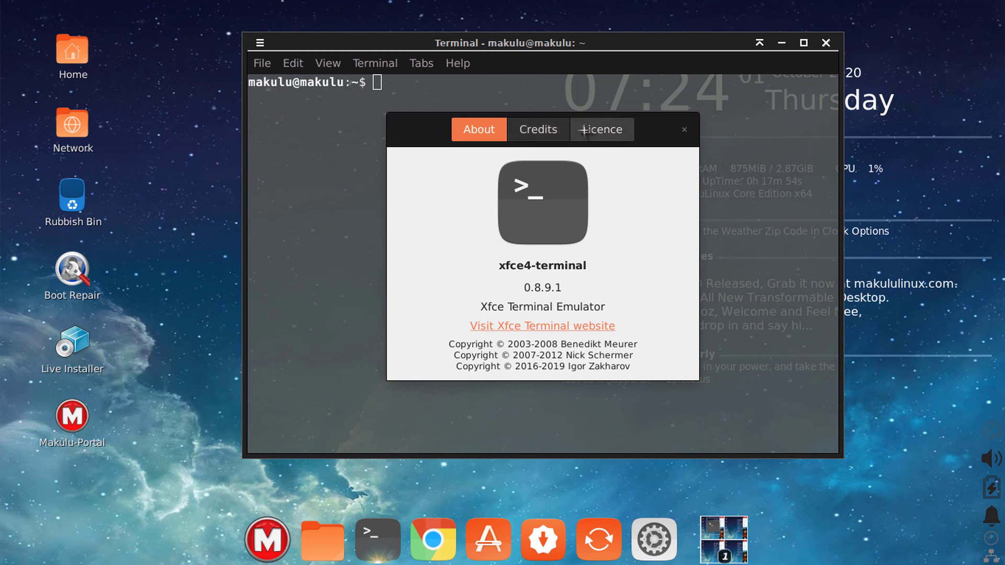
drag(651, 136, 646, 169)
drag(421, 159, 416, 144)
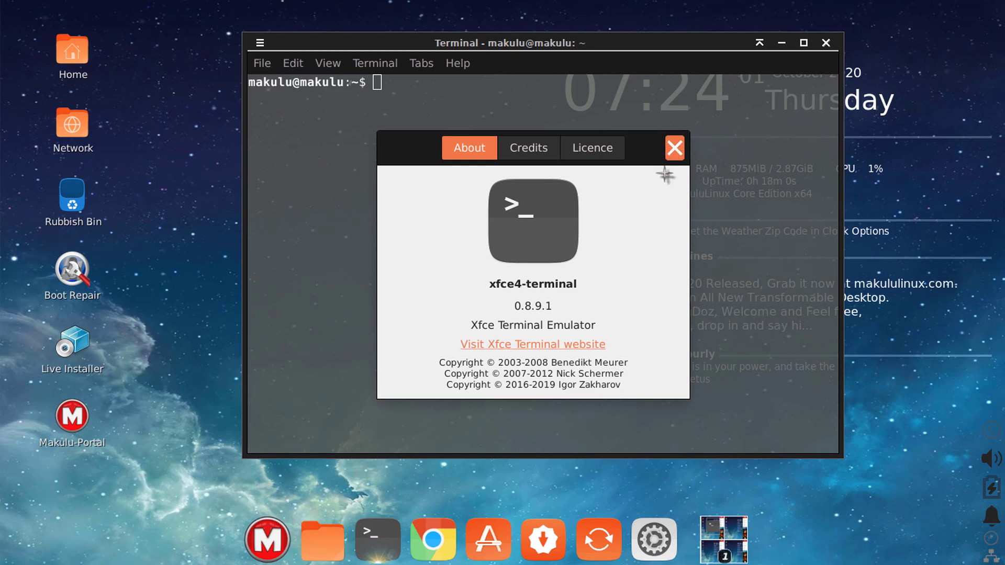
click(674, 148)
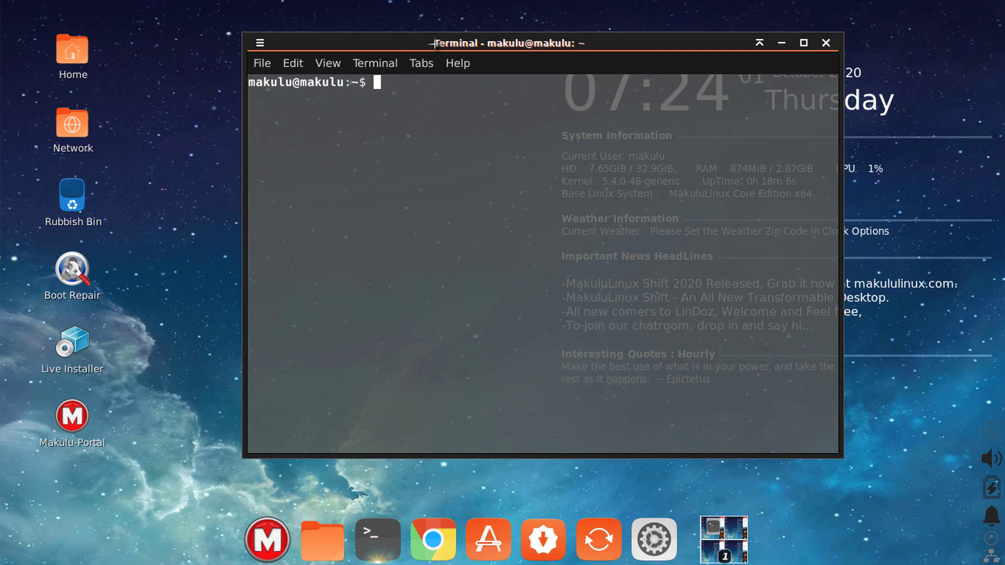
Step: View the About dialog twice more, then close the terminal window
click(463, 61)
click(467, 105)
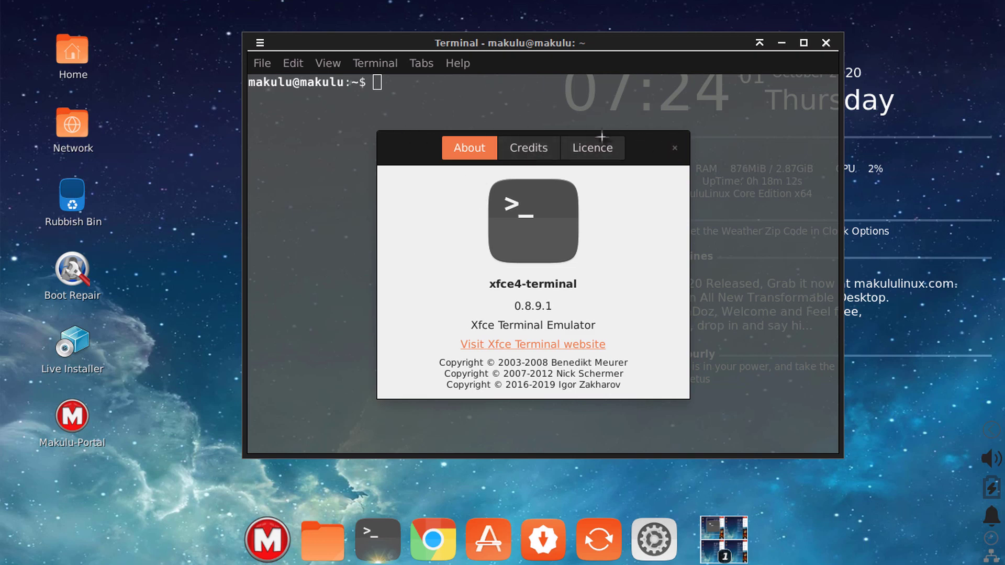
click(674, 148)
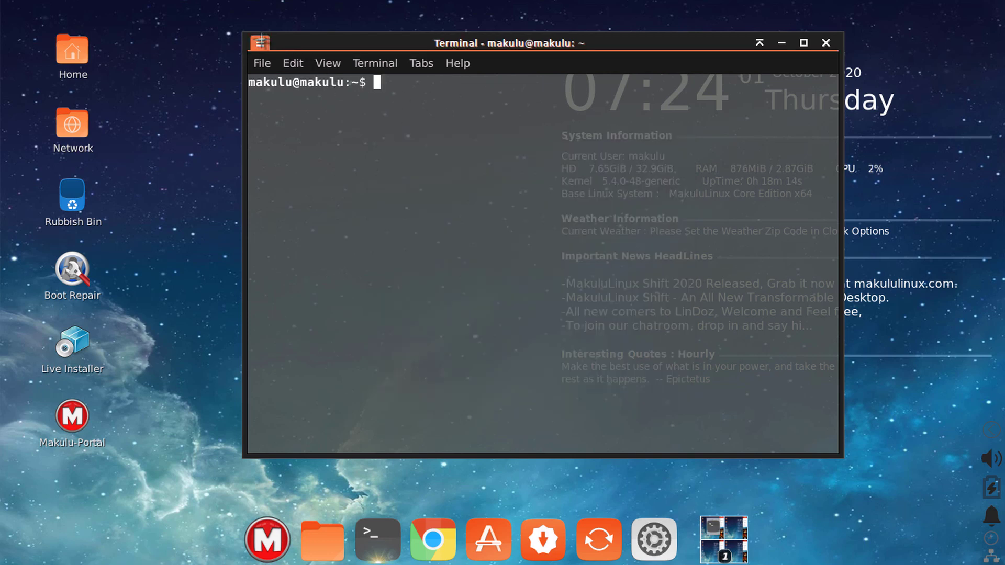
click(260, 41)
click(260, 41)
click(455, 62)
click(474, 108)
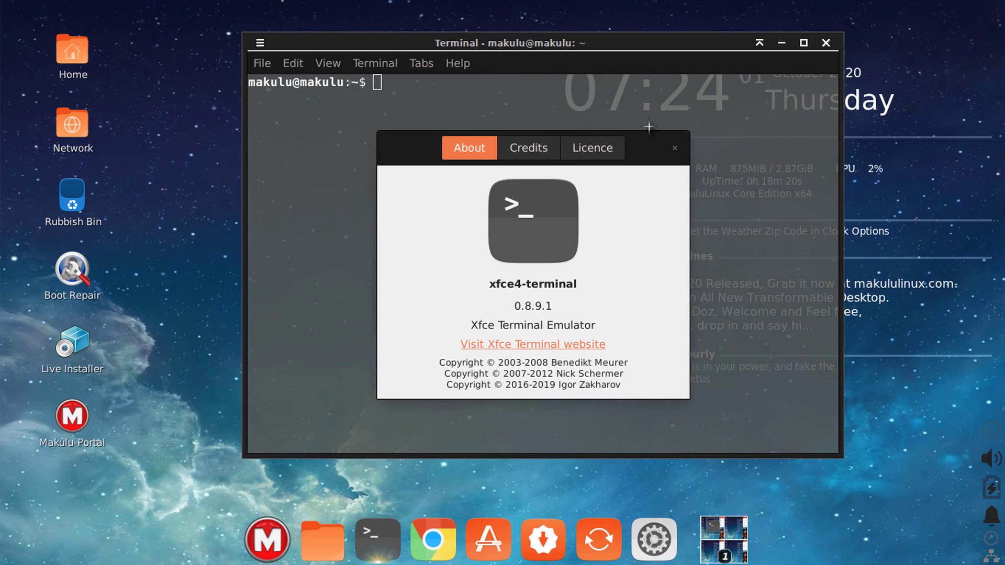
click(672, 150)
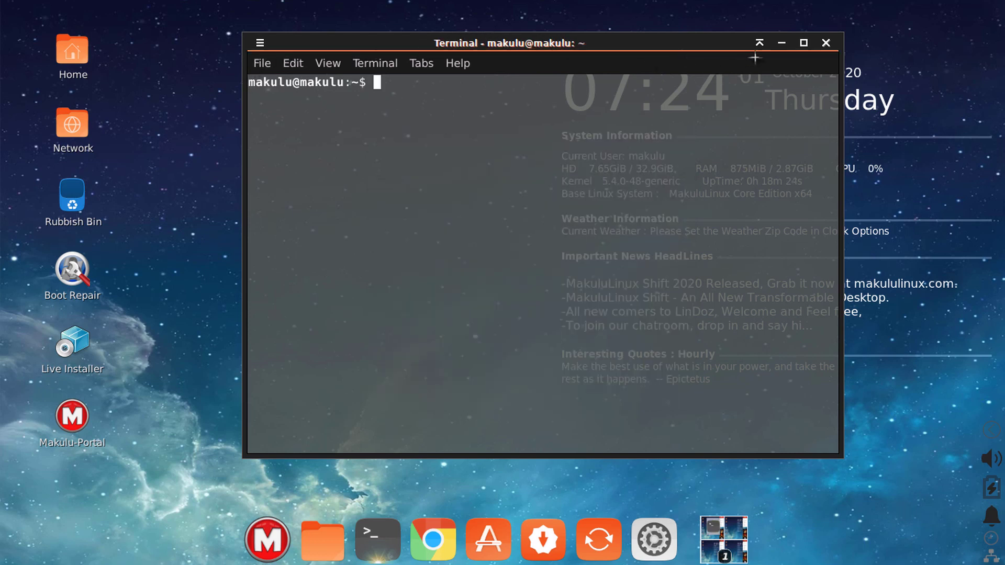
click(825, 42)
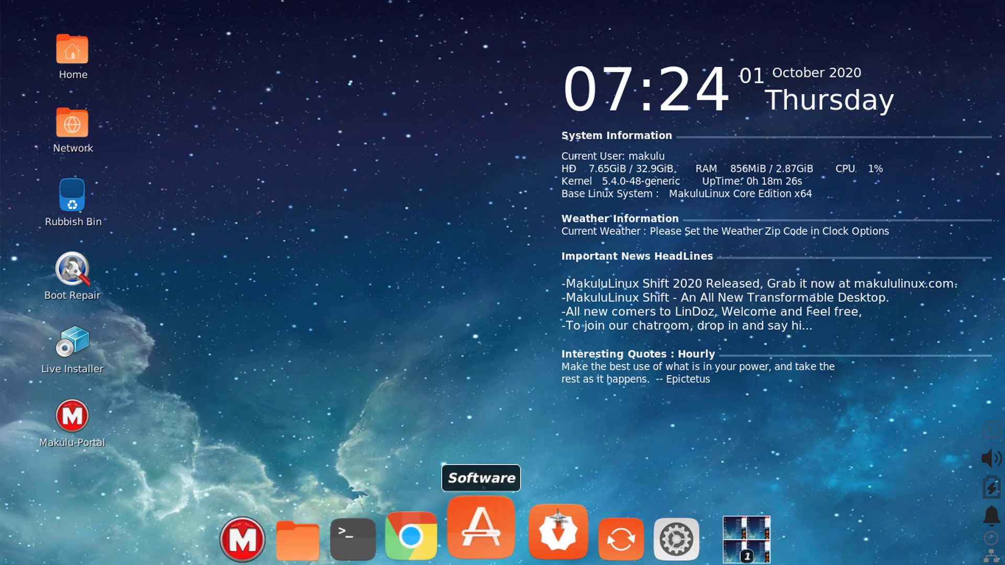
click(651, 529)
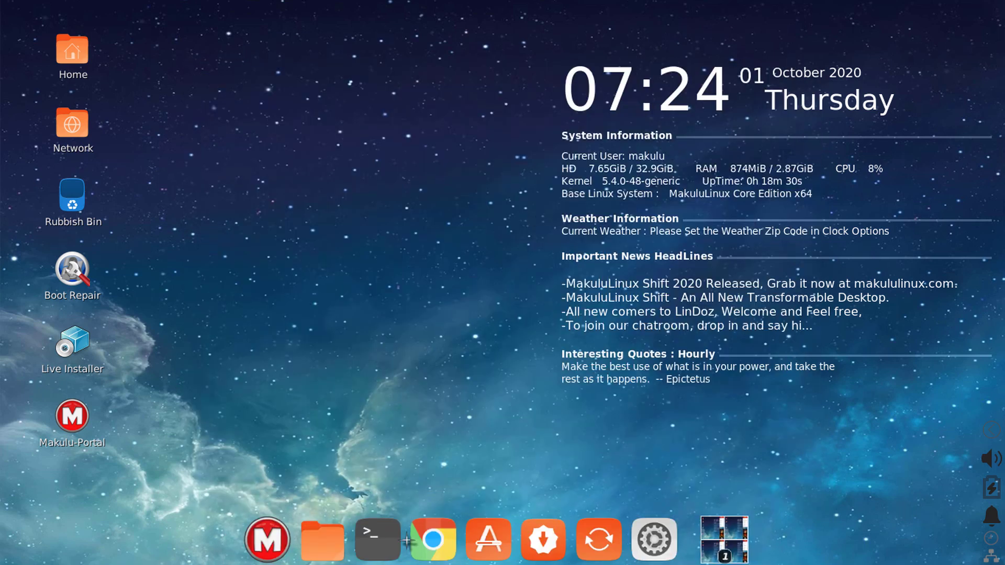
click(803, 78)
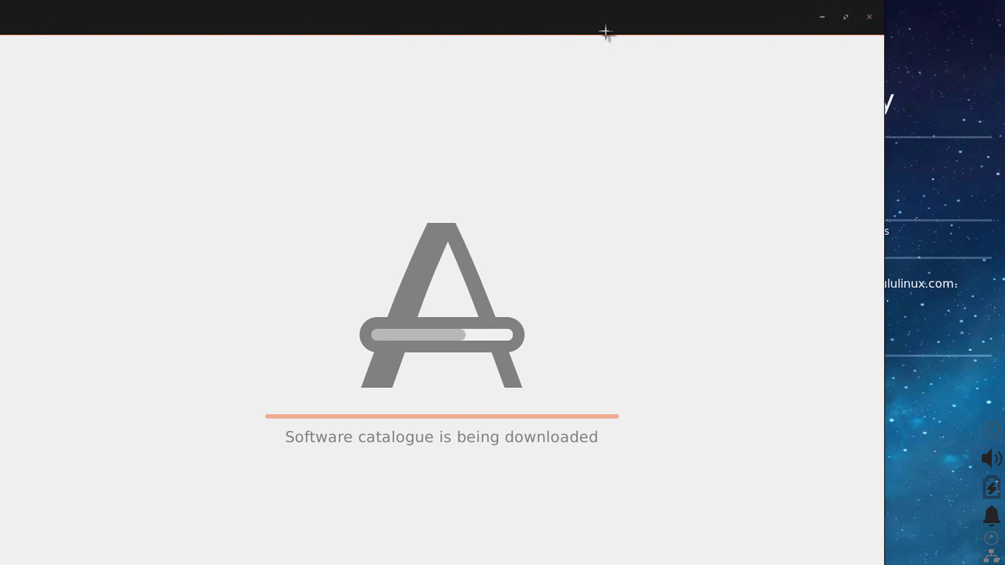
drag(598, 26, 652, 52)
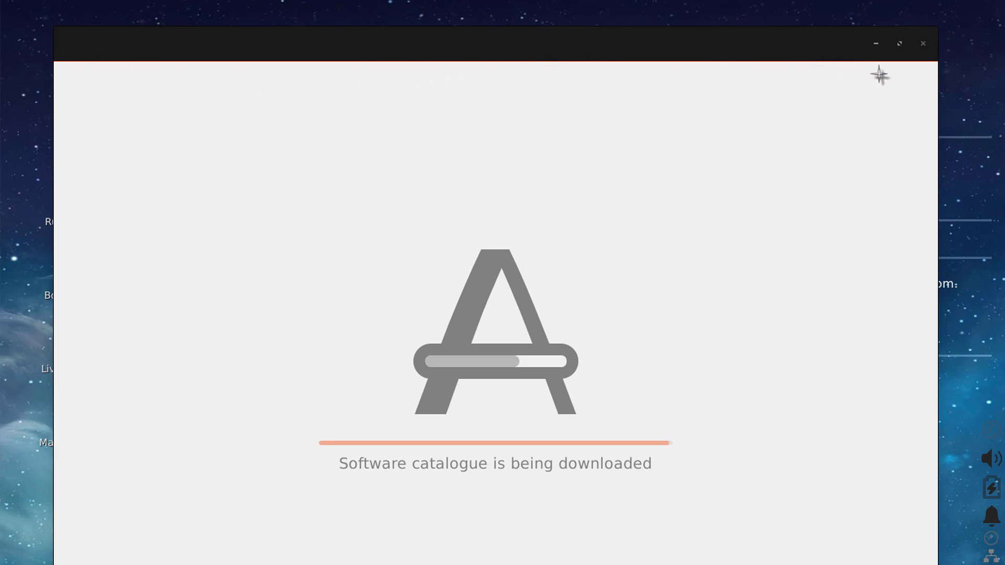
click(922, 43)
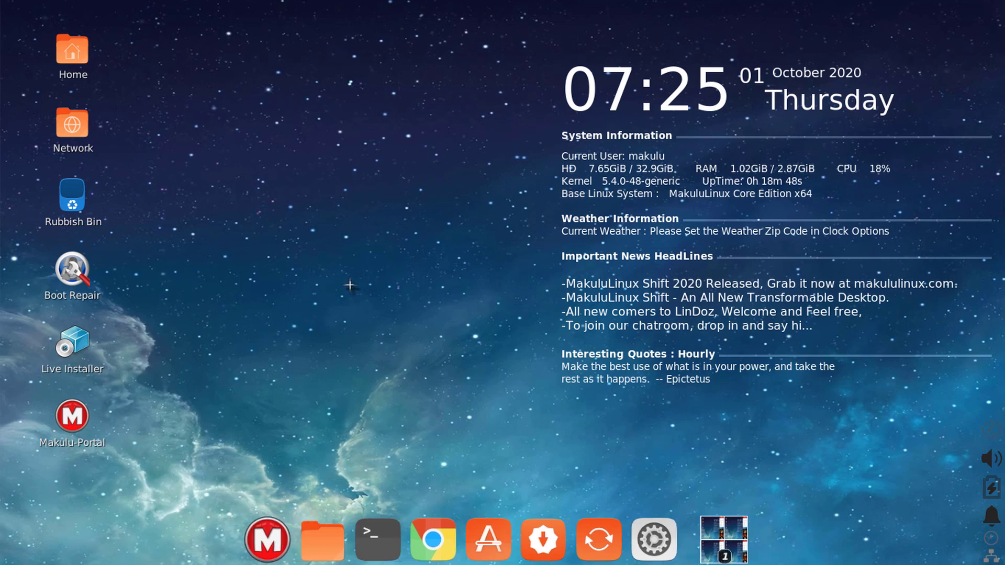
Step: Open the theme selector from the desktop menu and close it again
right_click(369, 176)
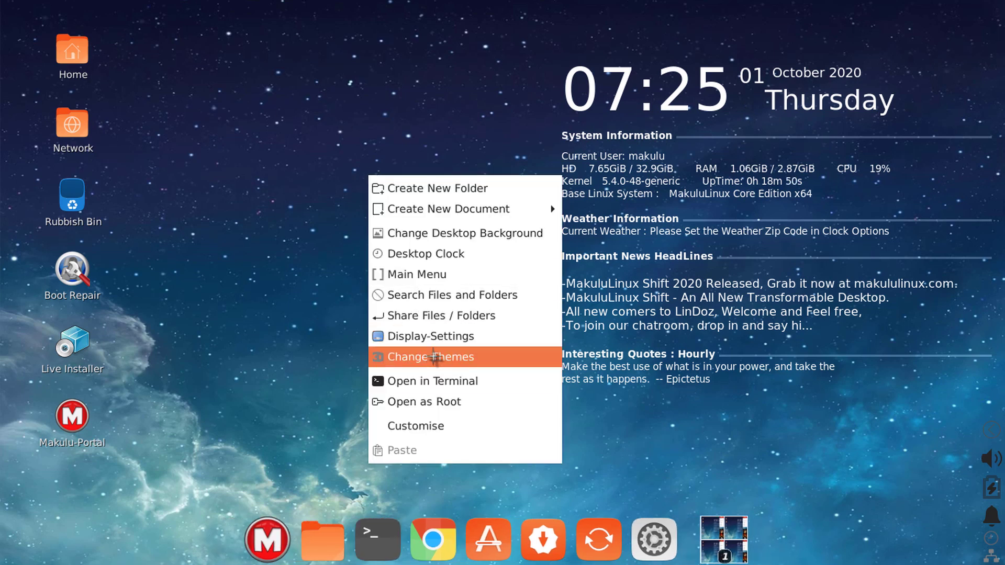
click(413, 357)
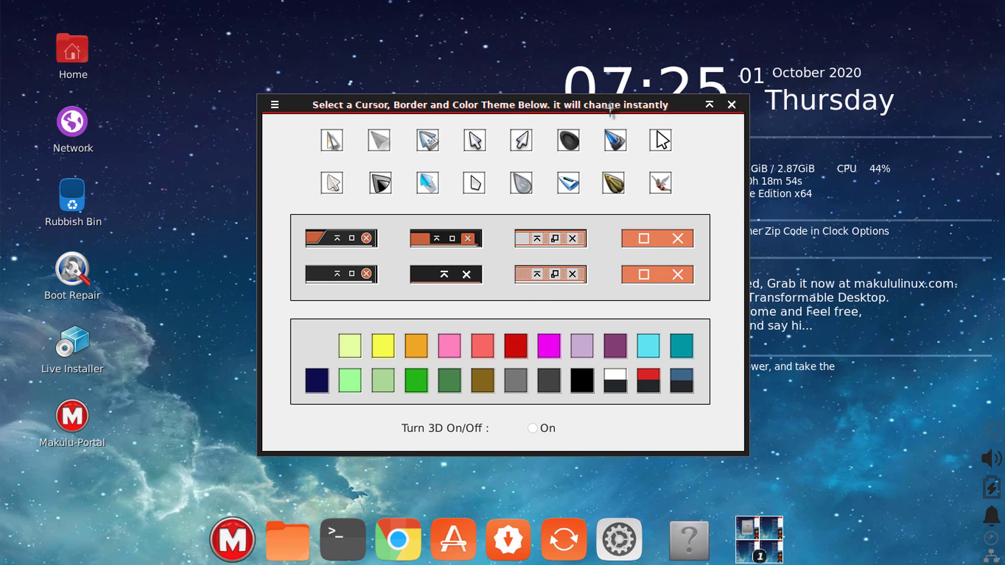
click(732, 104)
Step: Launch Software from the dock, close it once loaded, and open a new terminal
click(478, 538)
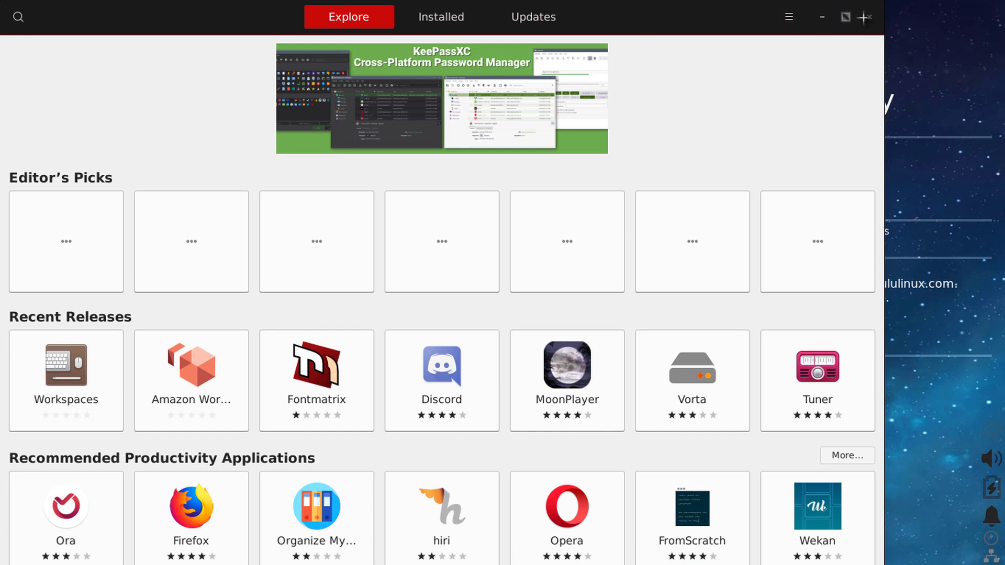
click(789, 17)
click(788, 17)
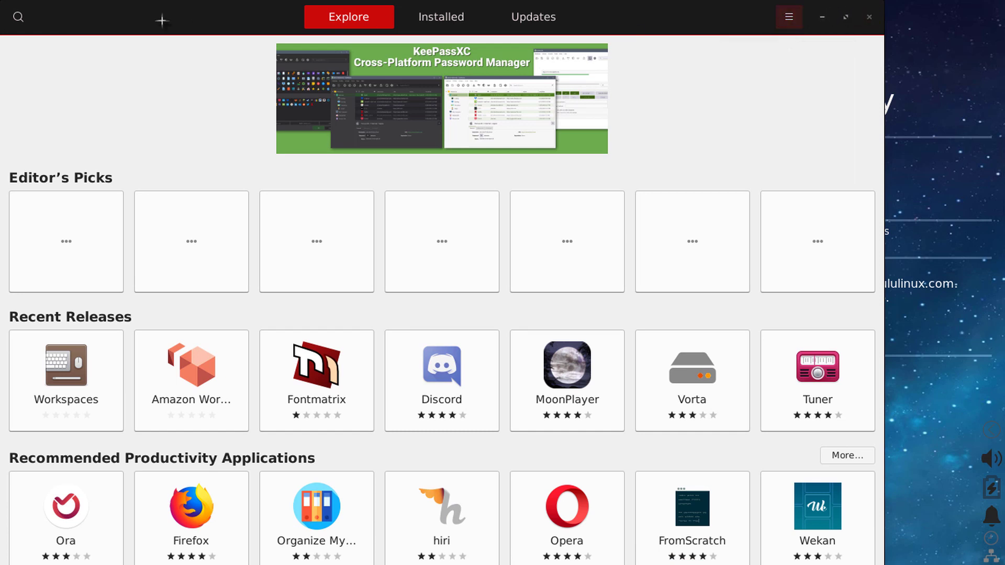
click(18, 17)
click(18, 17)
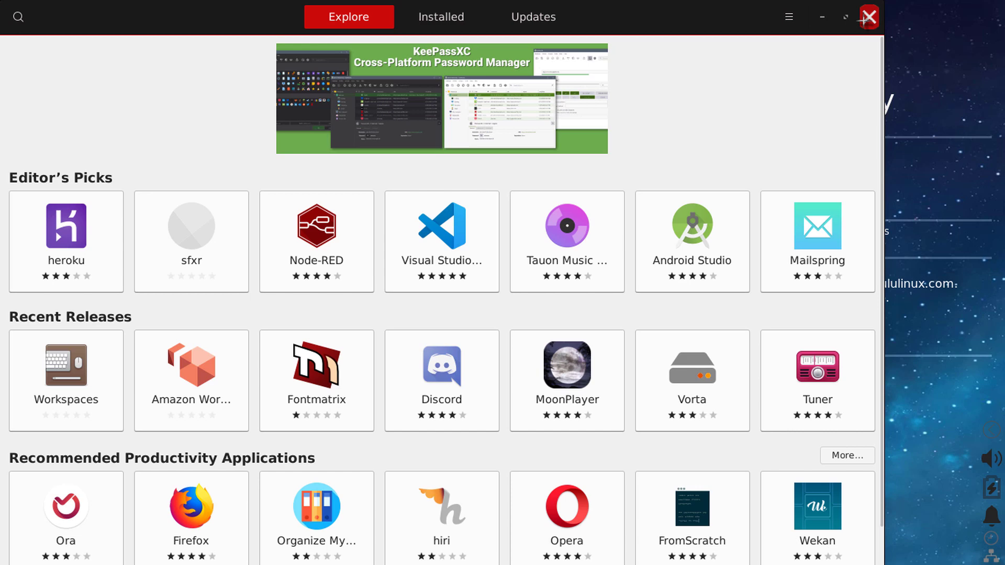
click(868, 17)
click(330, 531)
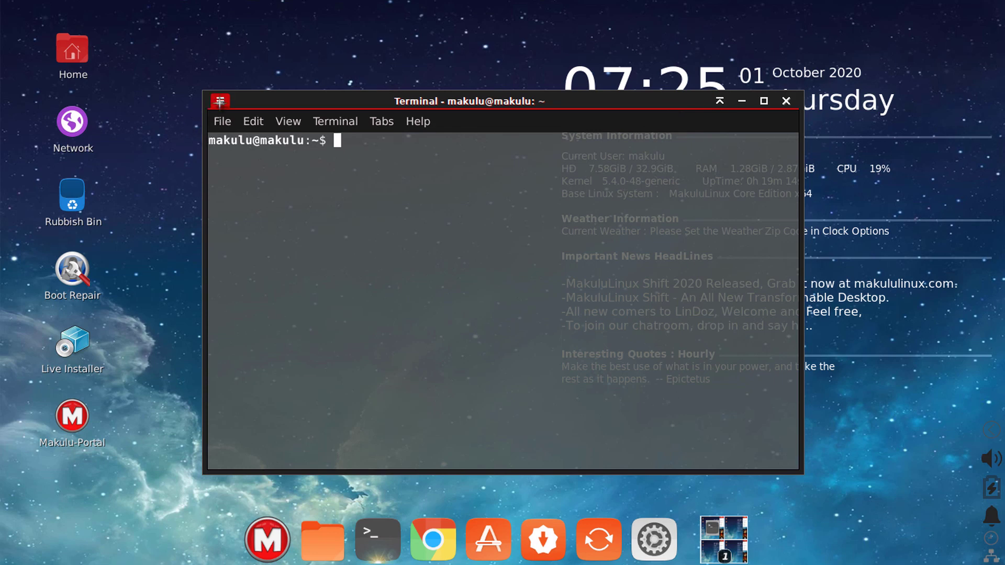
Step: Open the terminal's About dialog, browse its Credits and License tabs, then close it
click(220, 101)
click(418, 121)
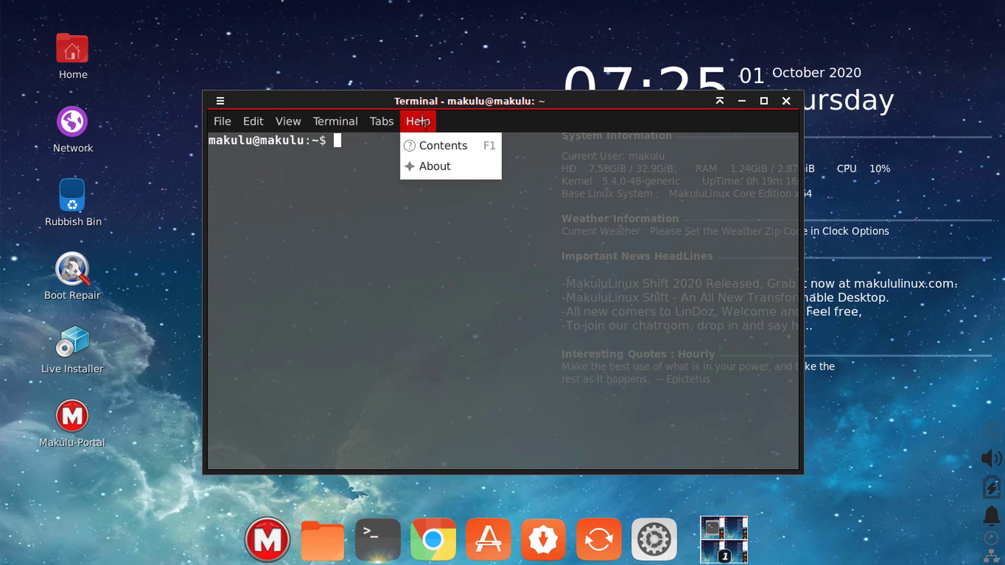
click(433, 165)
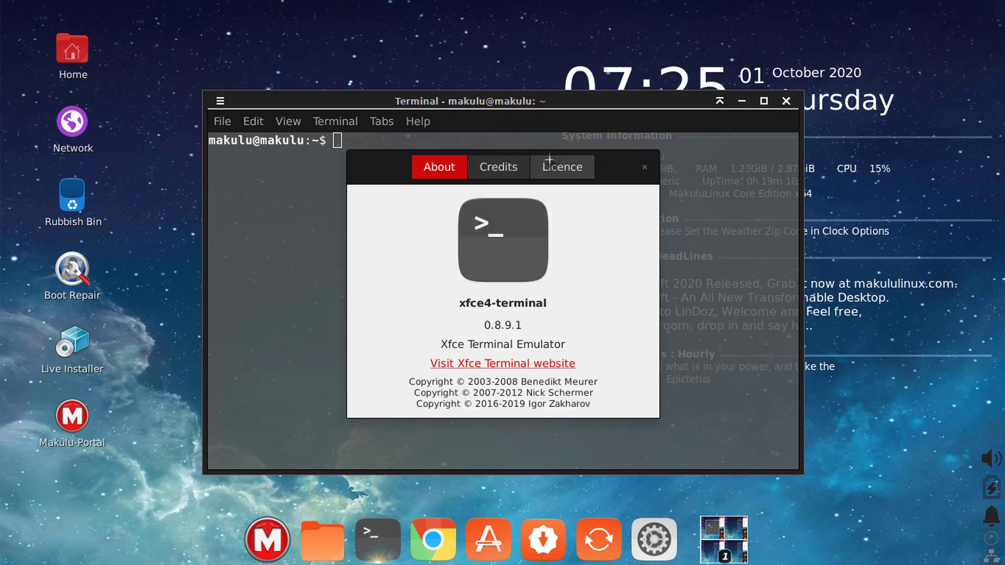
click(478, 166)
click(549, 167)
click(456, 166)
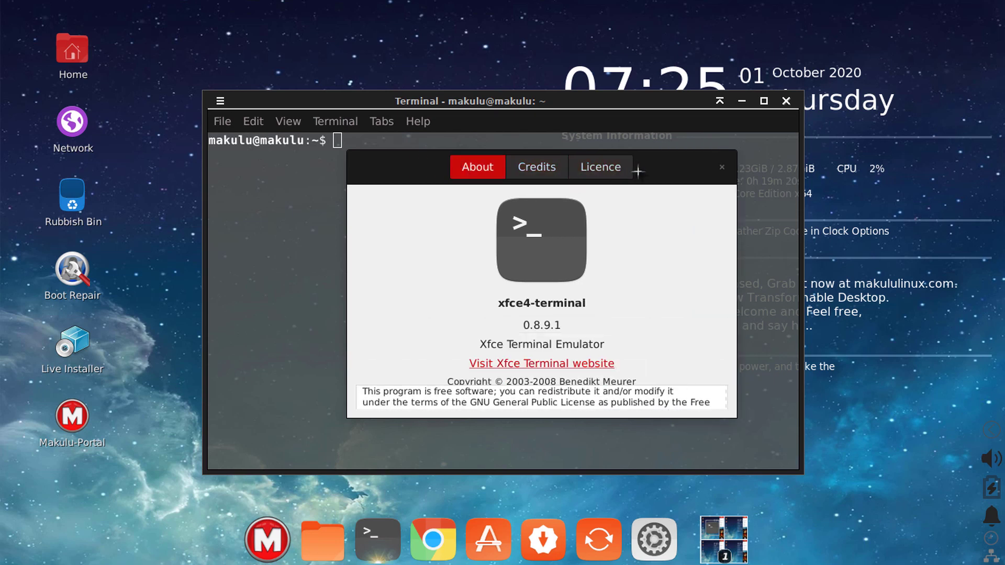
click(721, 167)
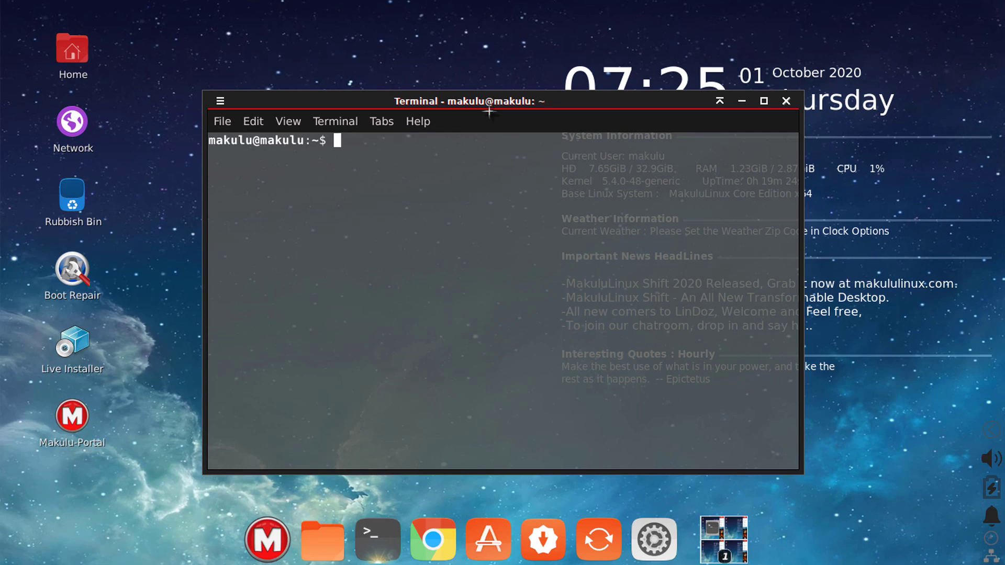
Step: Move the terminal up and reopen the About dialog twice, shifting it lower
drag(641, 101, 634, 75)
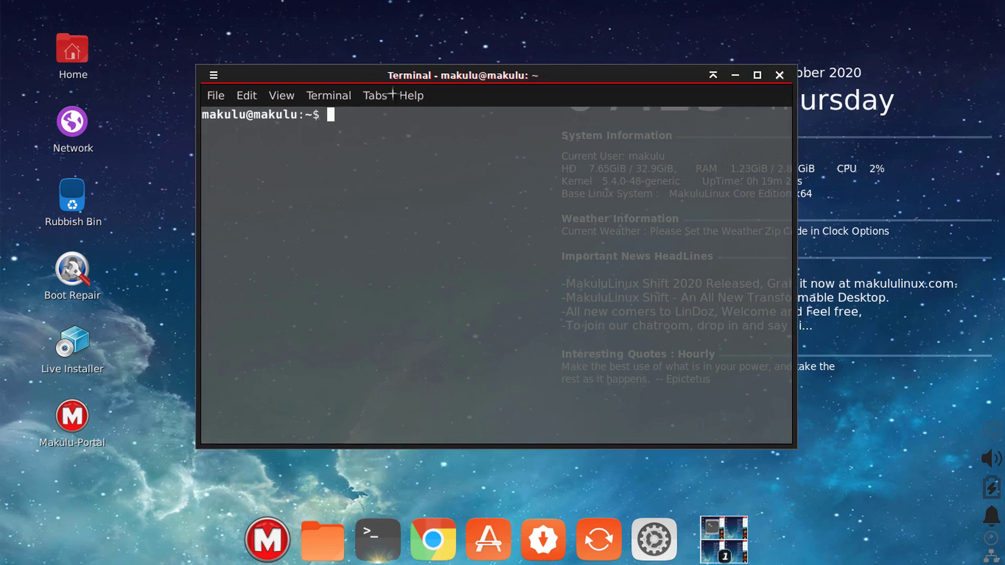
click(411, 95)
click(422, 140)
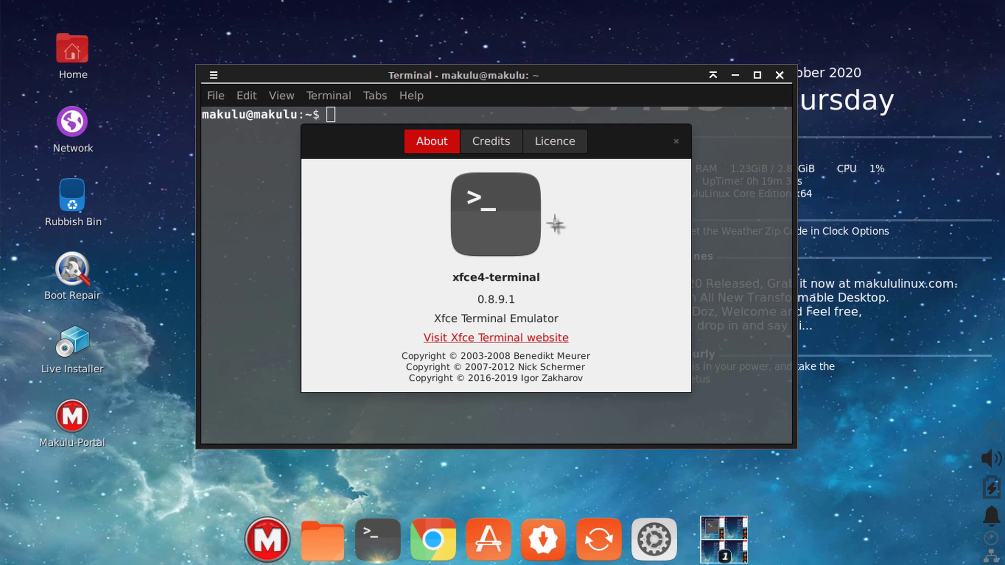
click(675, 140)
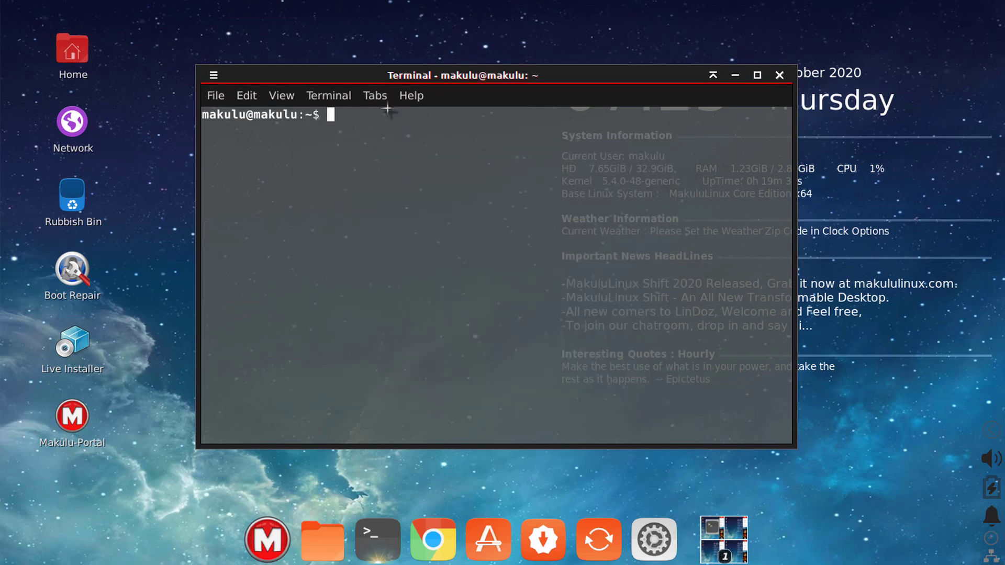
click(412, 95)
click(421, 140)
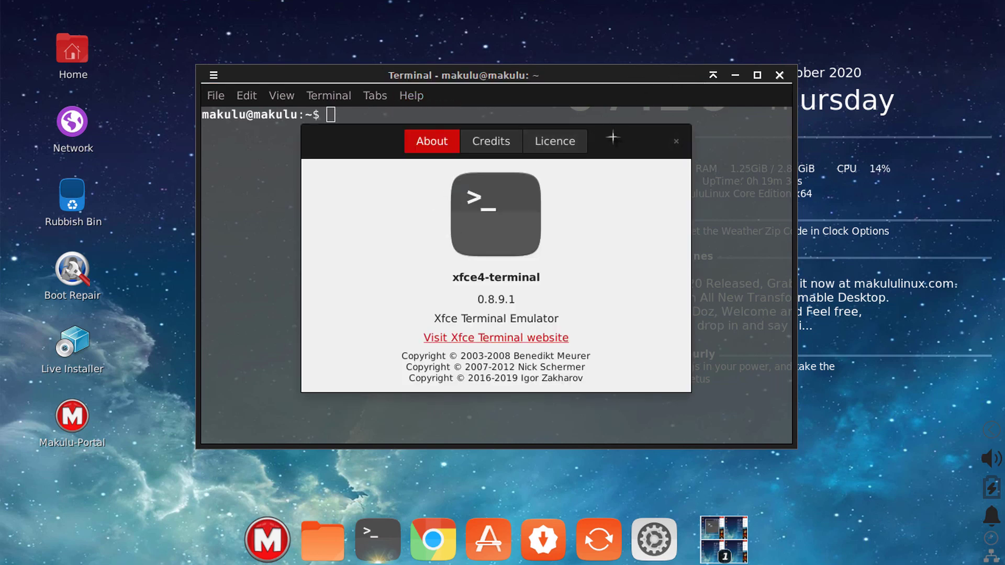
drag(623, 134, 505, 152)
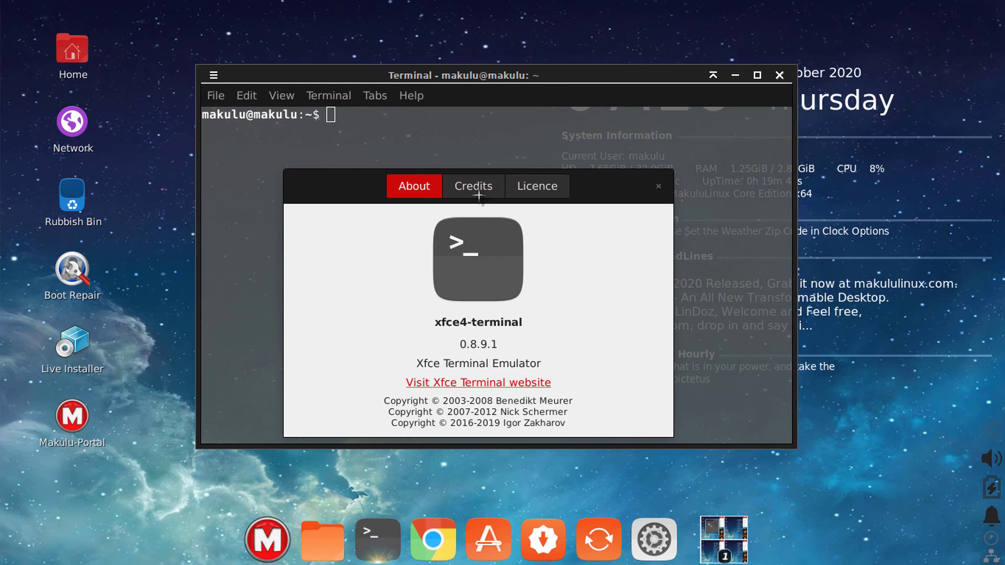
click(658, 185)
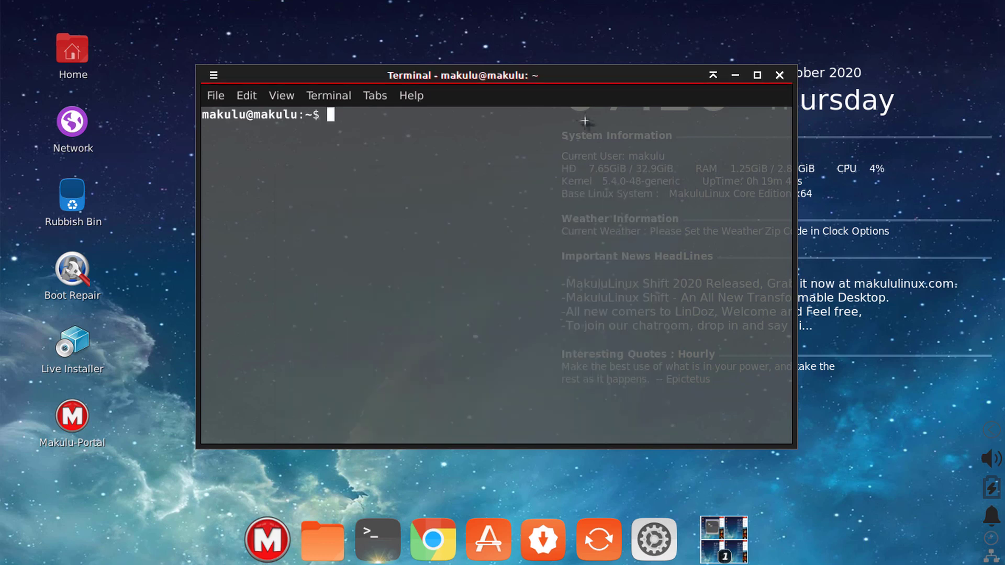
Step: View the About dialog twice more, then close the terminal window
click(411, 96)
click(418, 139)
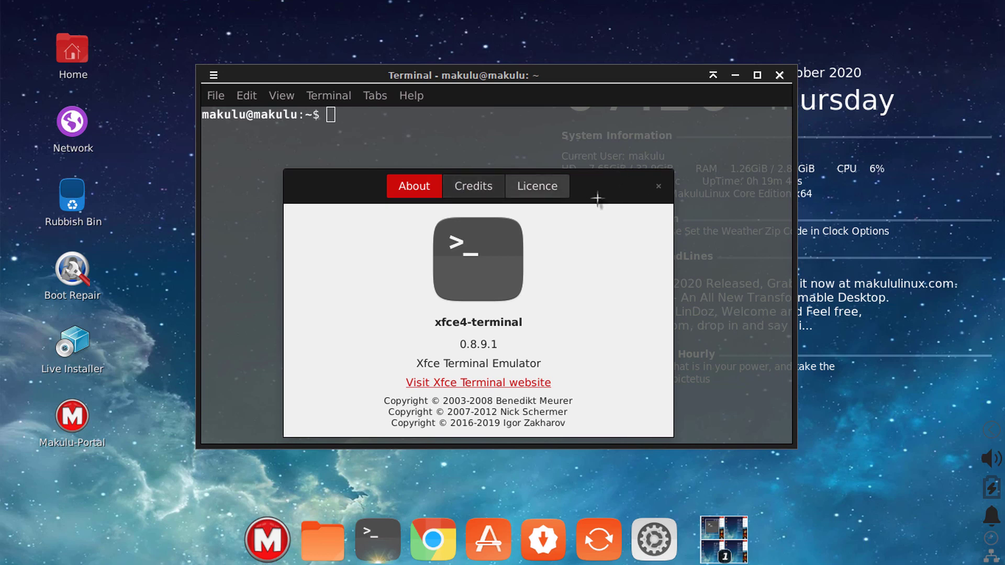
click(658, 186)
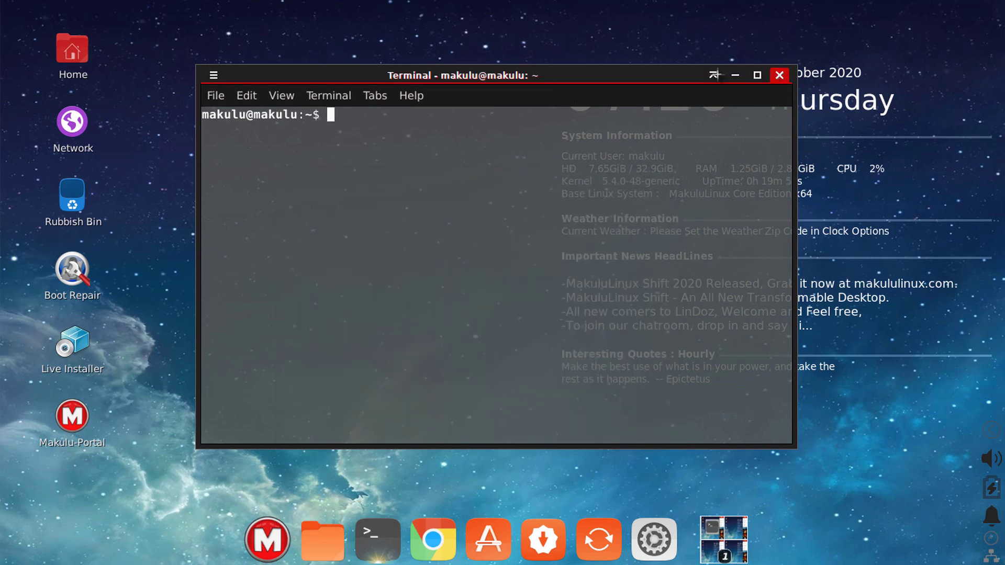
click(411, 96)
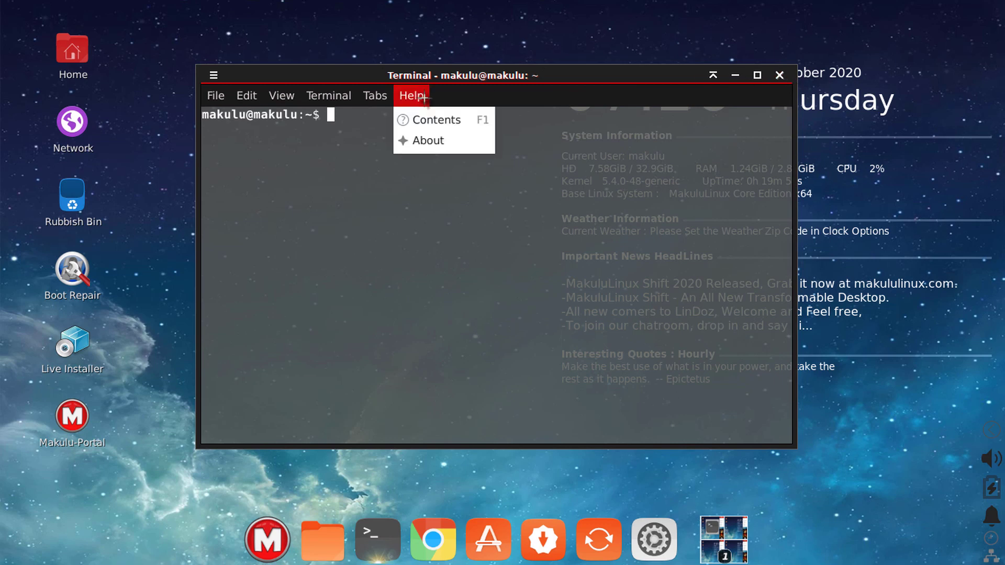
click(431, 140)
drag(612, 182, 611, 154)
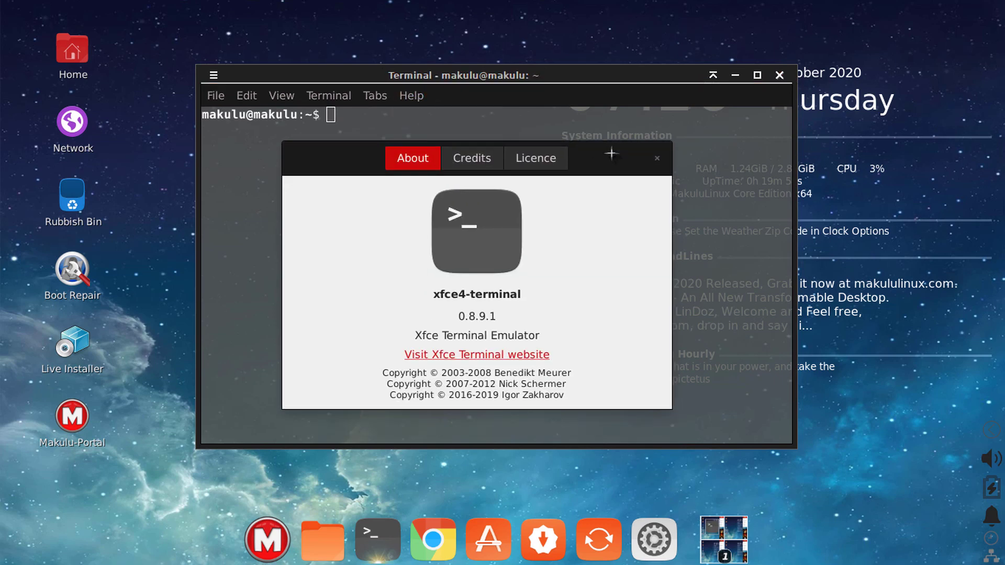
click(657, 158)
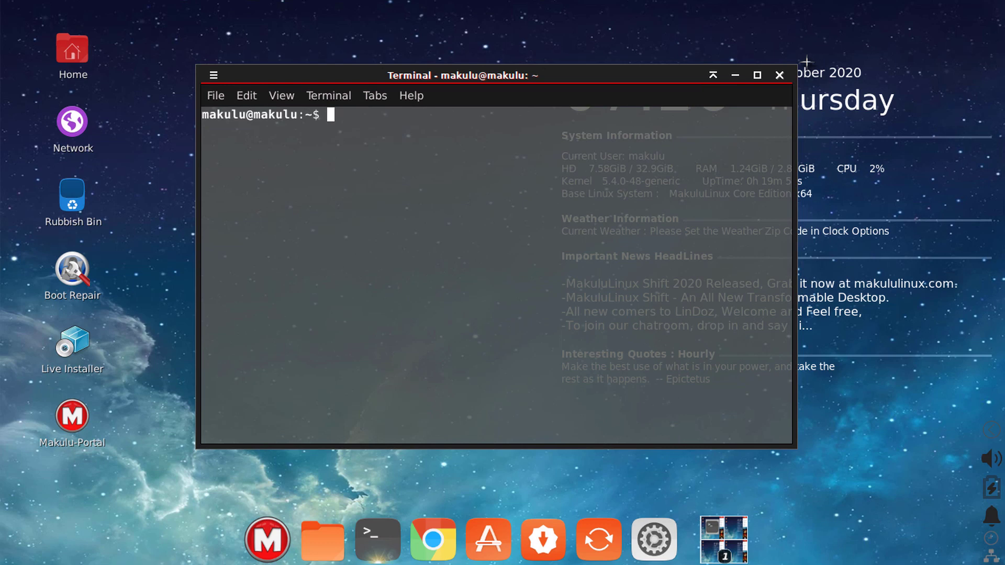
click(779, 75)
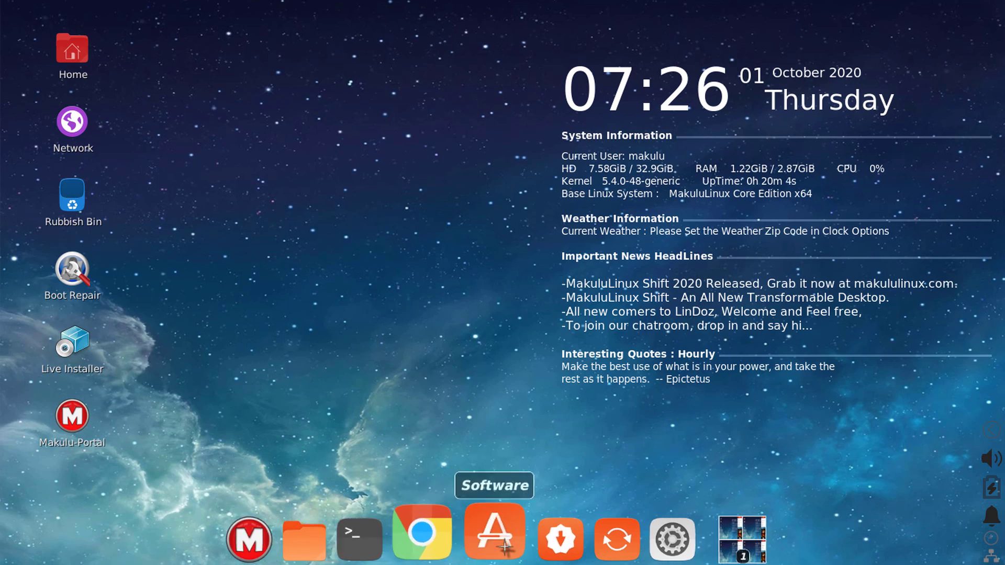
click(654, 538)
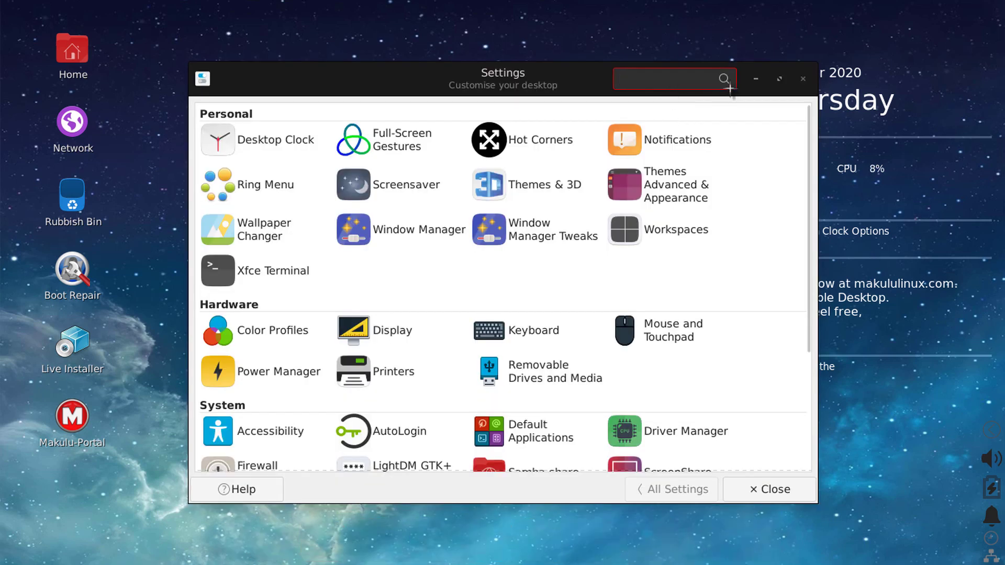
click(802, 78)
right_click(372, 198)
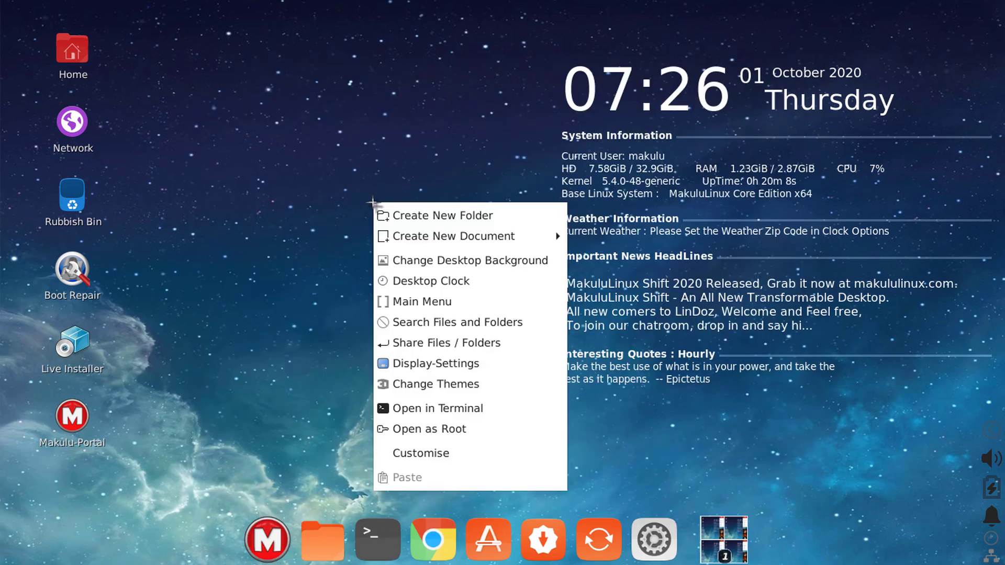
click(393, 482)
click(482, 539)
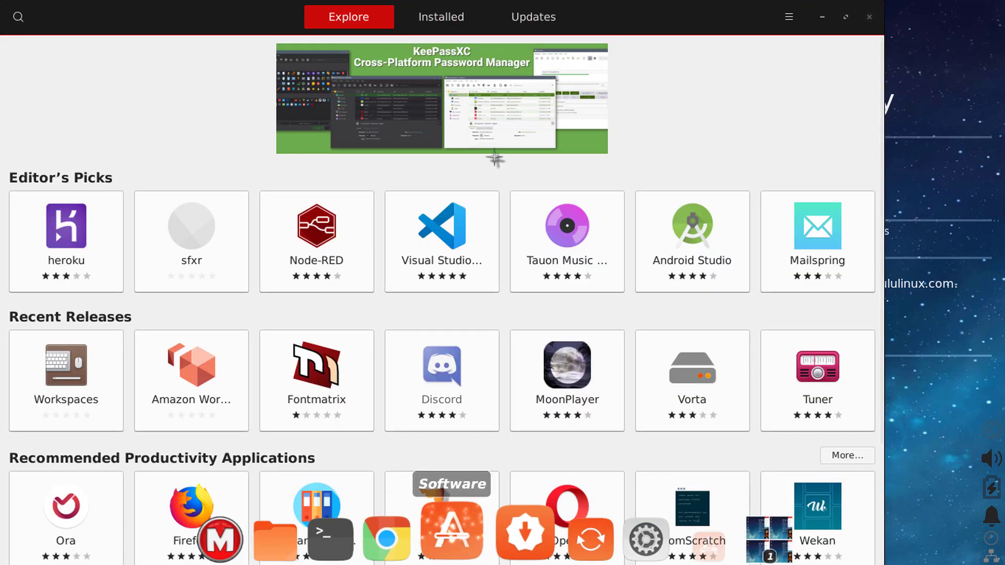
click(868, 16)
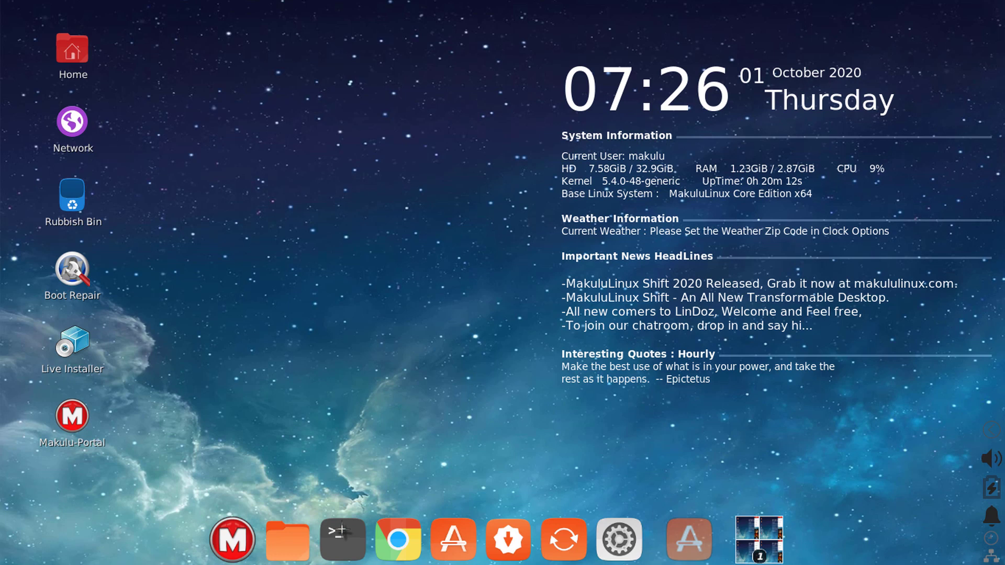
key(super+e)
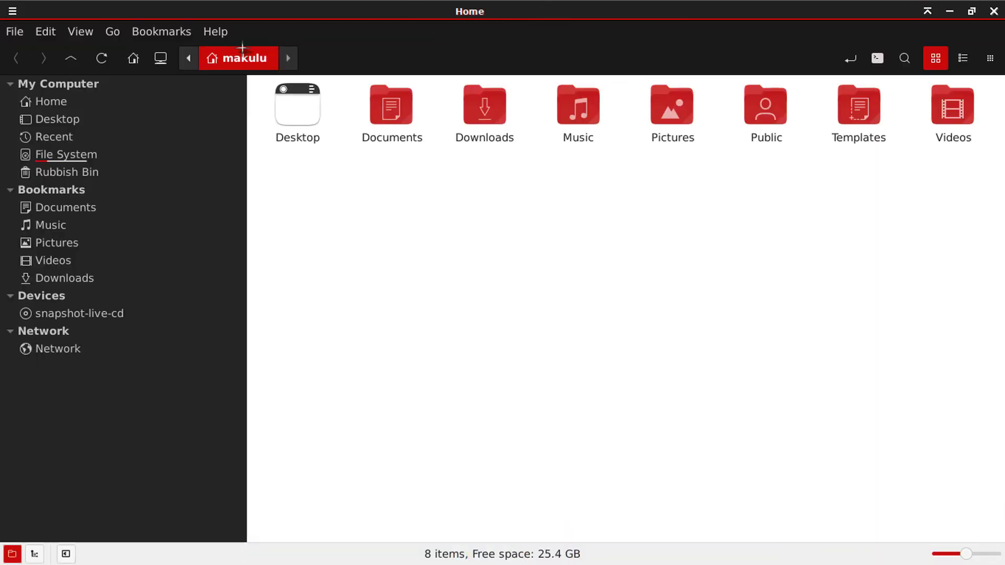
click(994, 11)
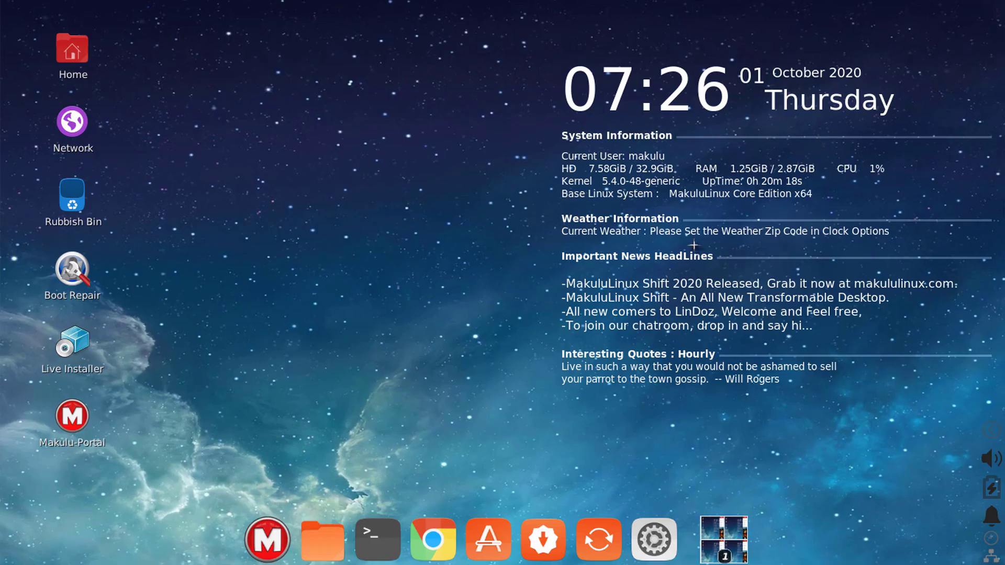
click(986, 429)
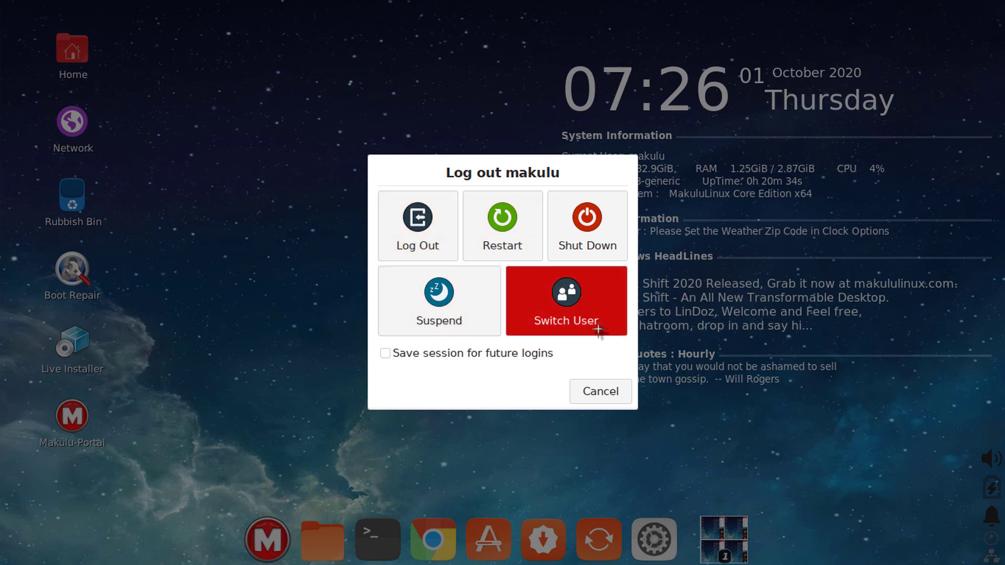
Step: Cancel logging out and switch the desktop colour theme to orange
click(613, 388)
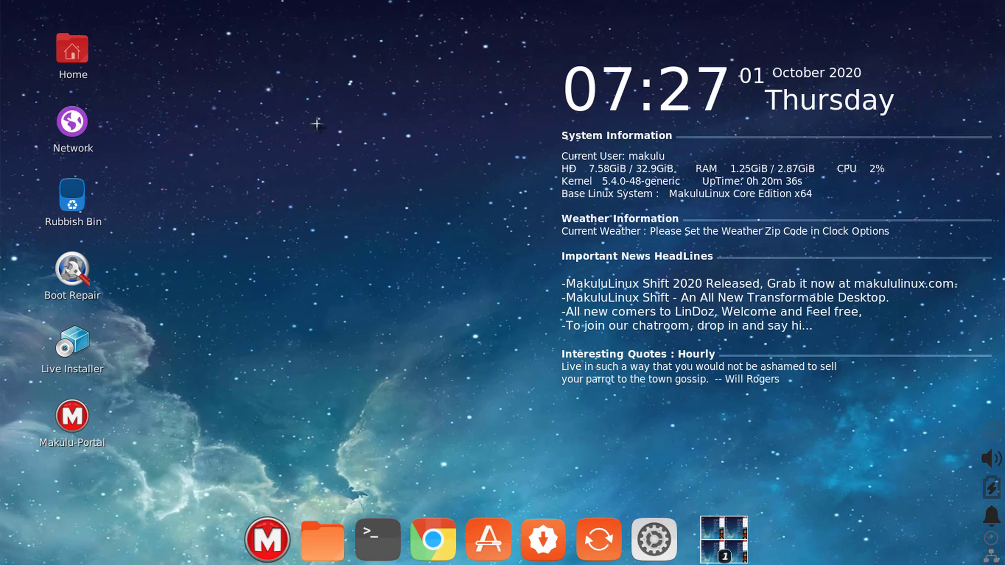
right_click(317, 124)
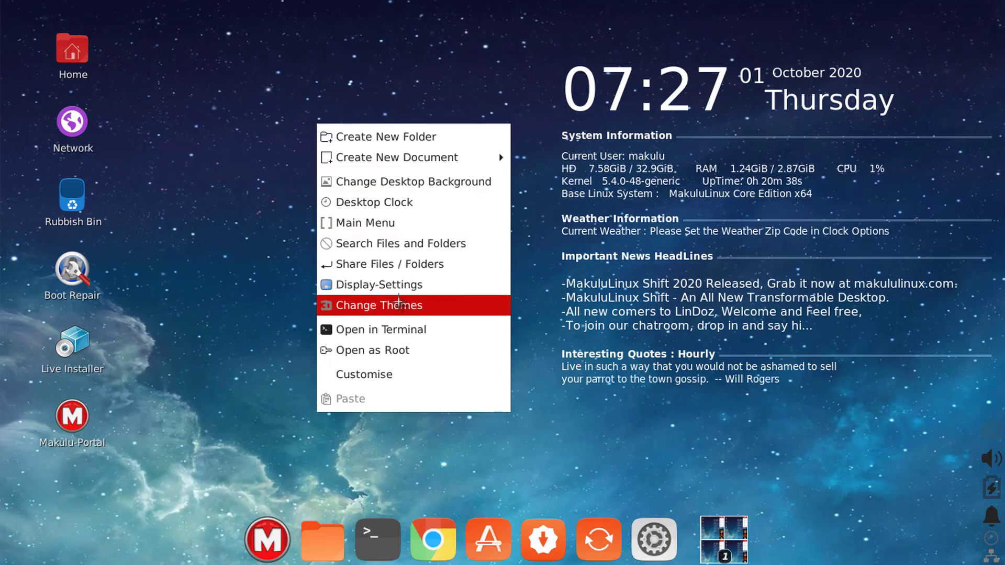
click(413, 305)
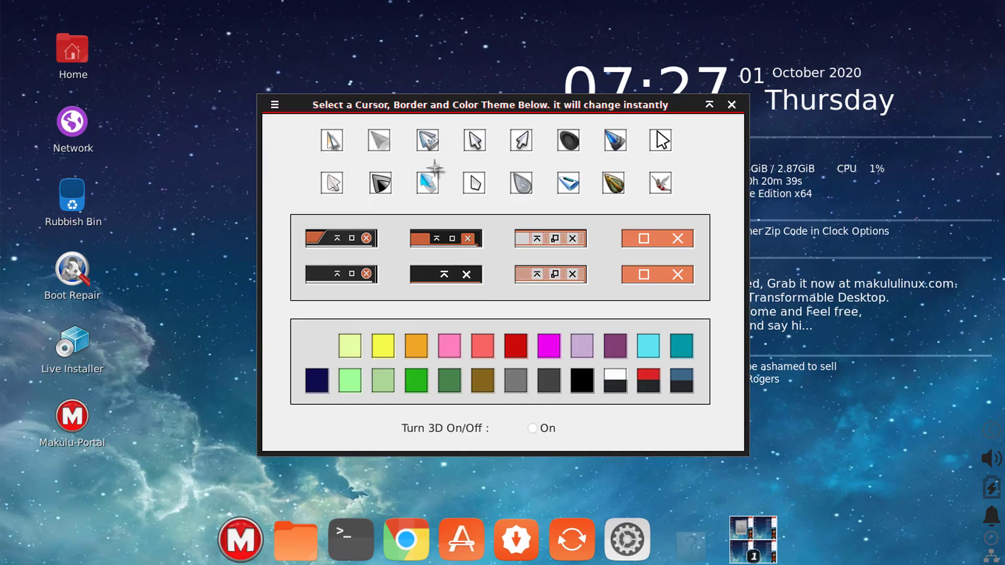
click(416, 345)
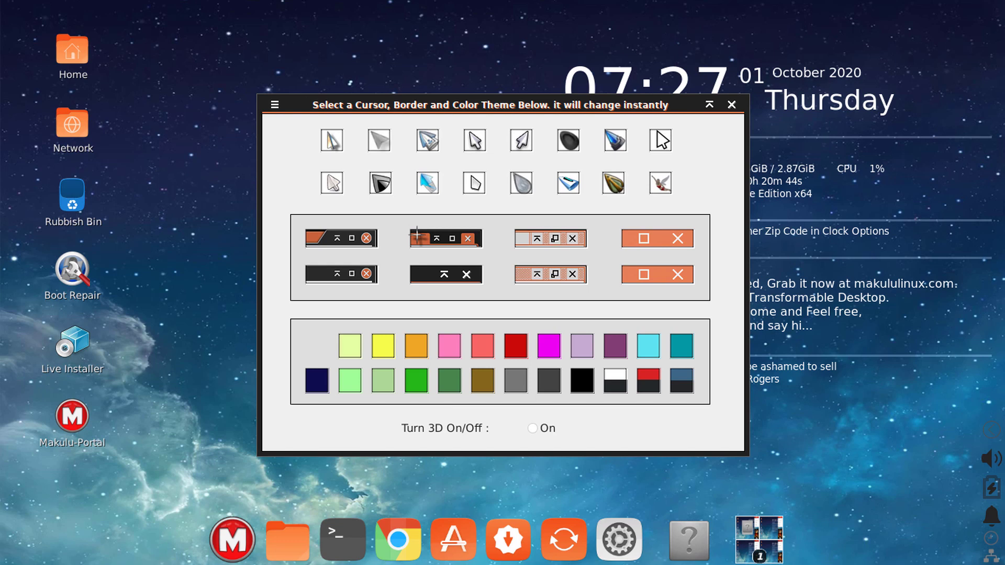
Step: Preview a lighter border, return to the dark border, close the dialog, and cancel log-out
click(417, 234)
click(438, 264)
click(731, 104)
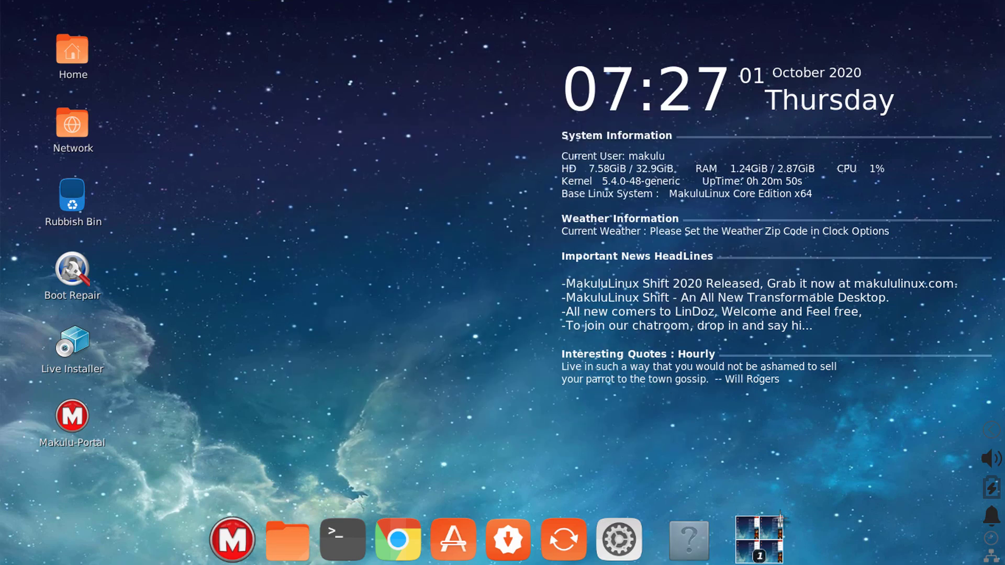
click(981, 427)
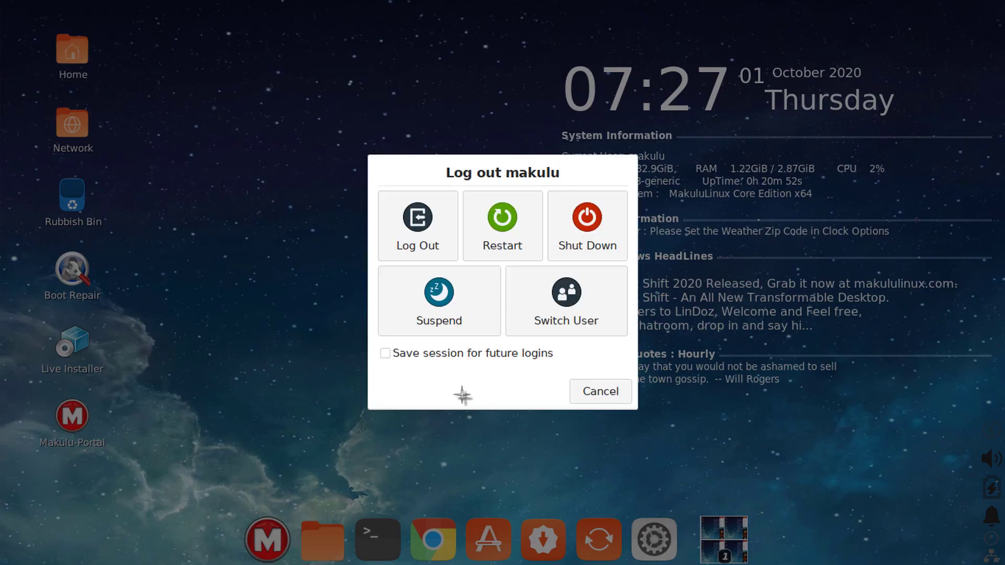
click(600, 391)
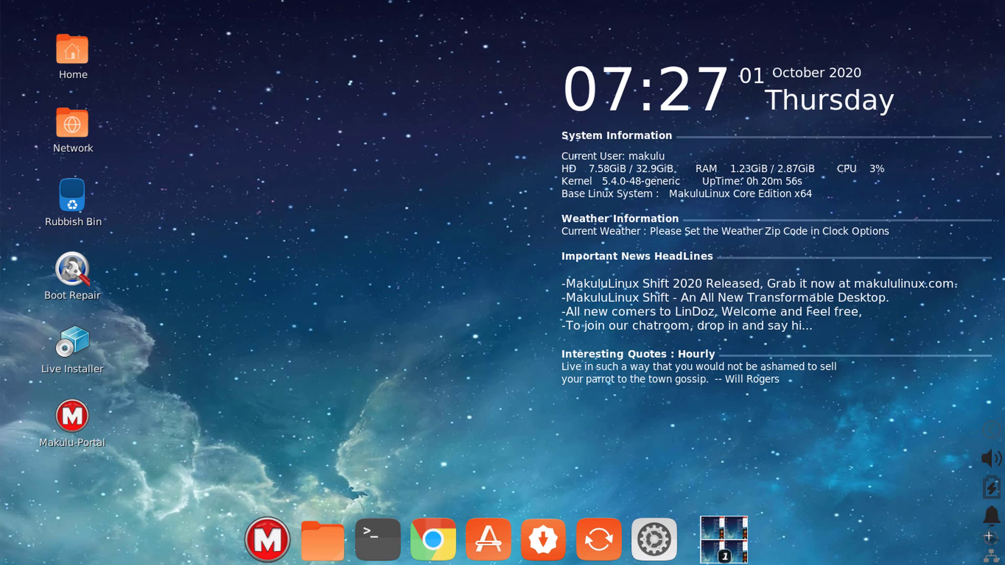
Step: Reopen the theme selector from the desktop menu and switch the colour theme through red to purple
right_click(334, 108)
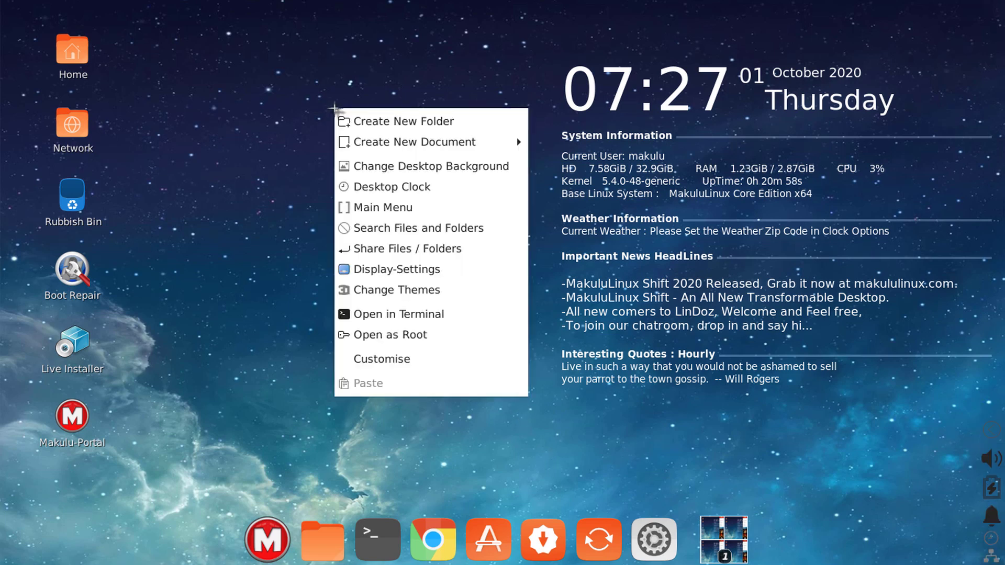
click(361, 287)
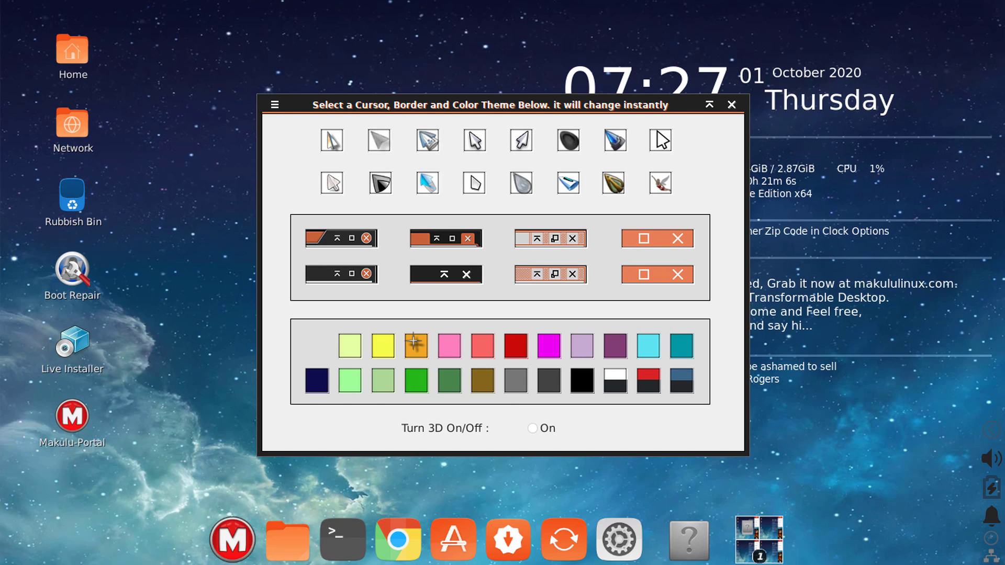
click(512, 347)
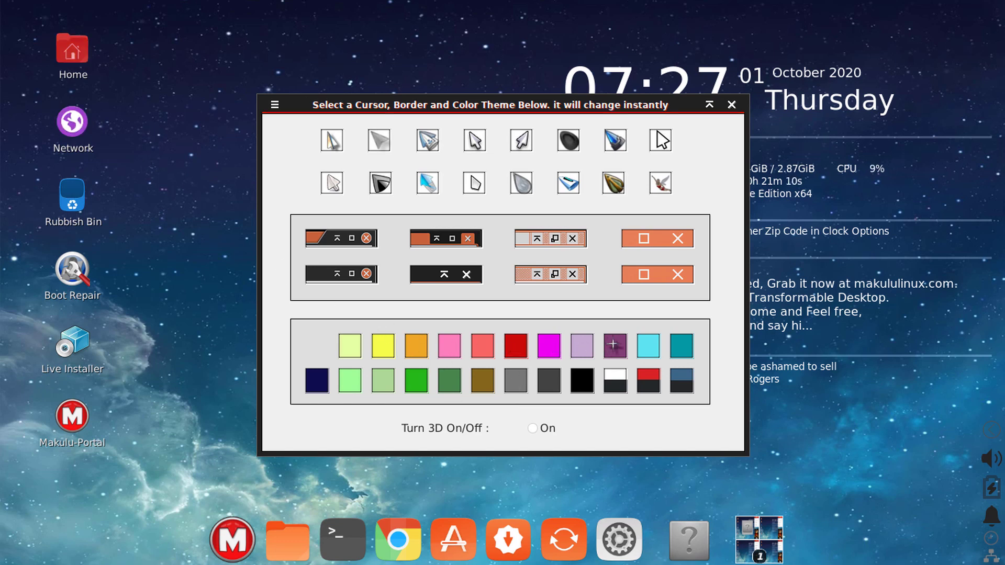
click(613, 344)
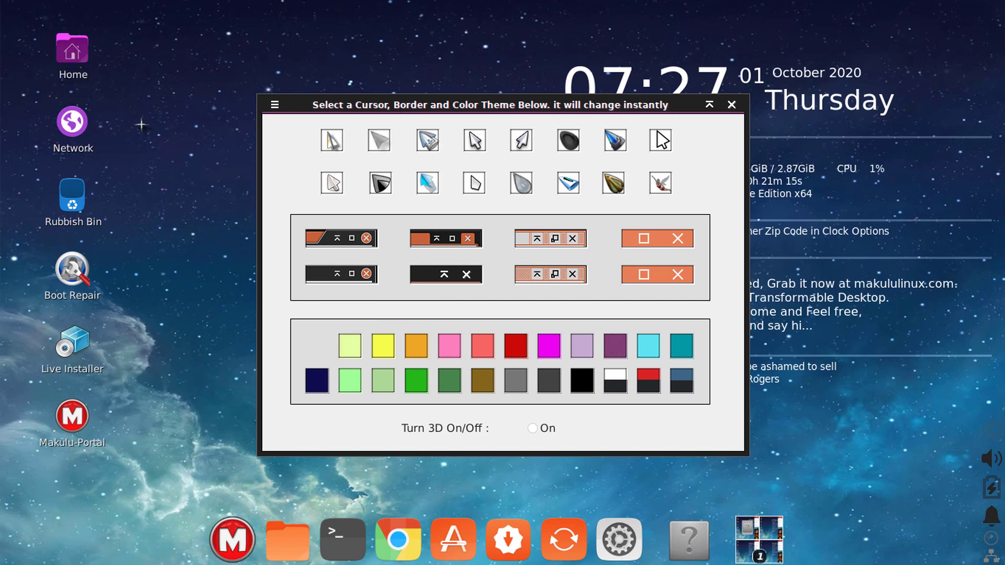
click(285, 536)
right_click(487, 201)
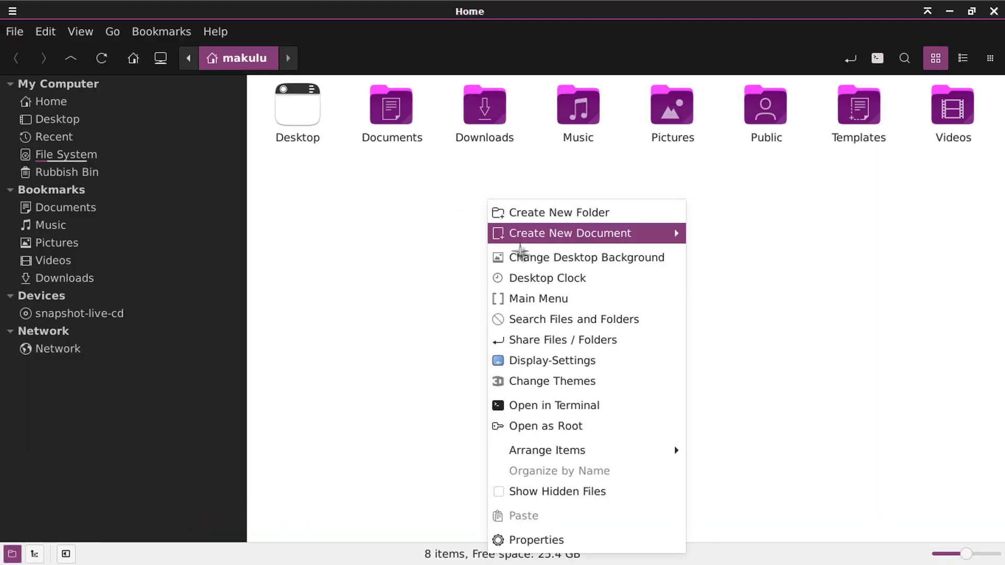
click(379, 276)
click(388, 105)
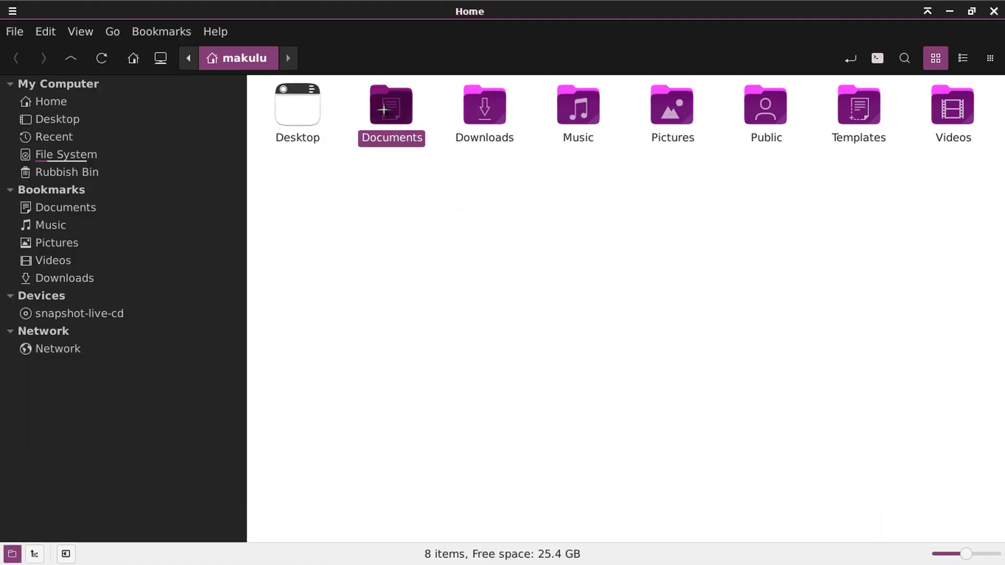
click(215, 32)
click(231, 99)
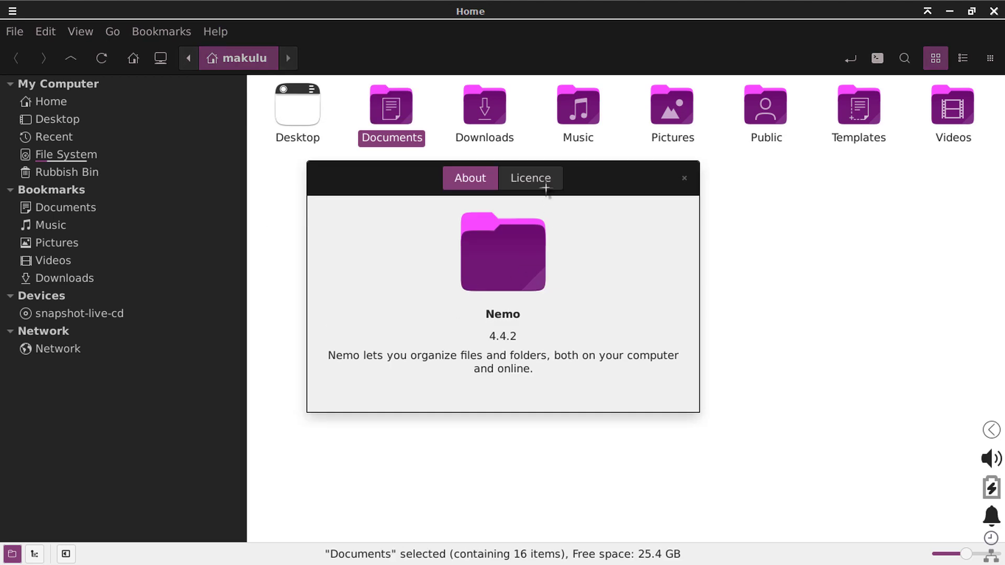
click(683, 178)
click(771, 256)
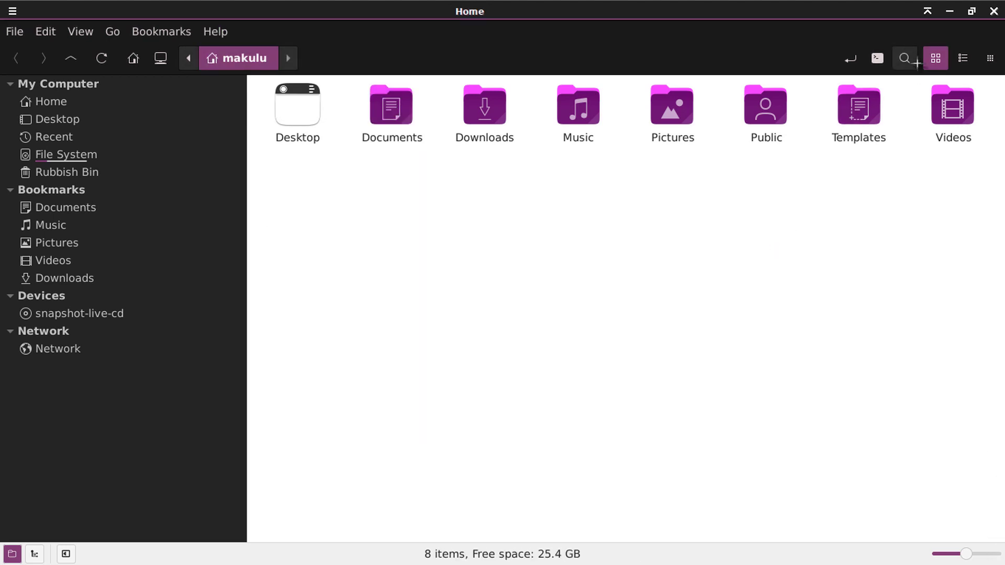
click(993, 11)
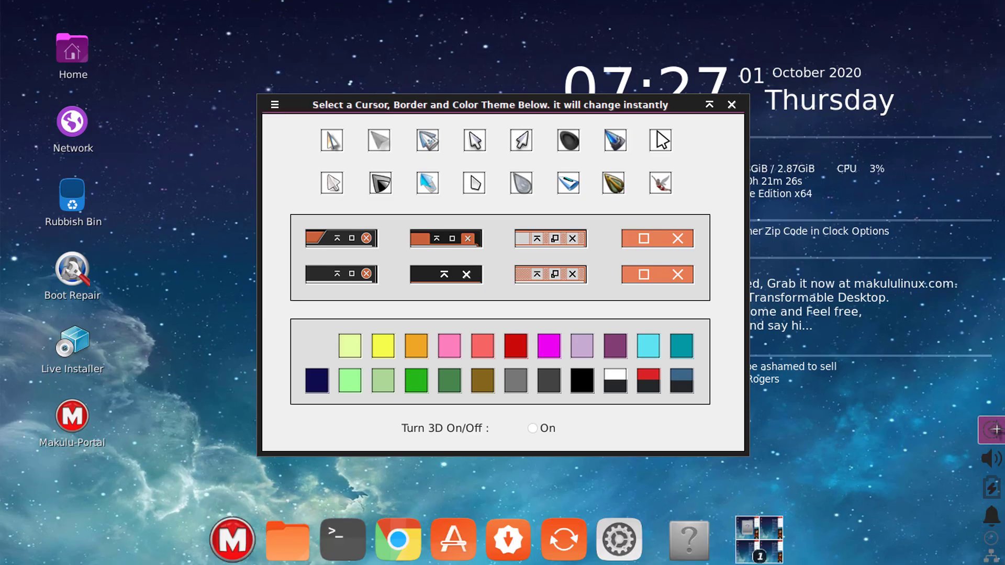
click(989, 428)
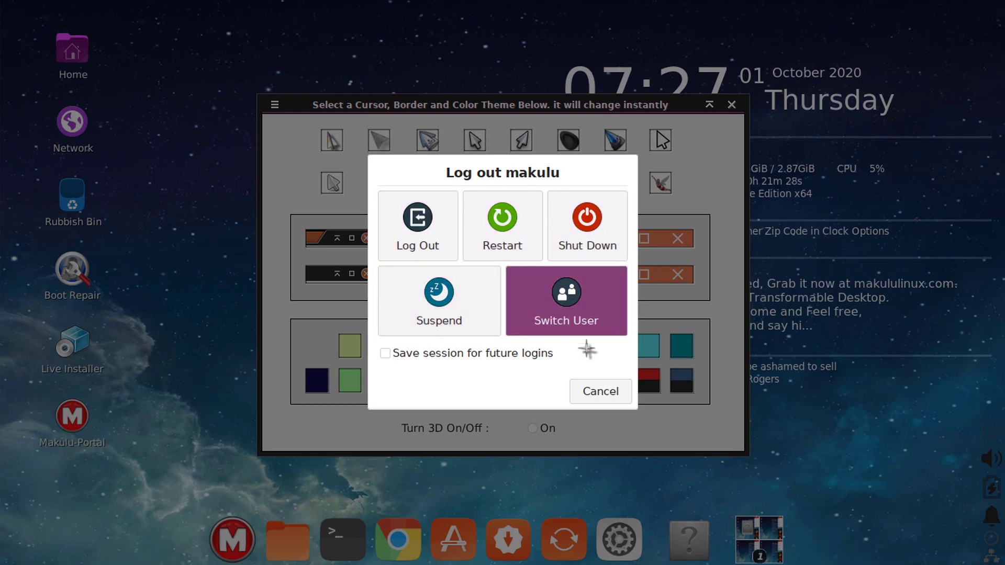
click(601, 390)
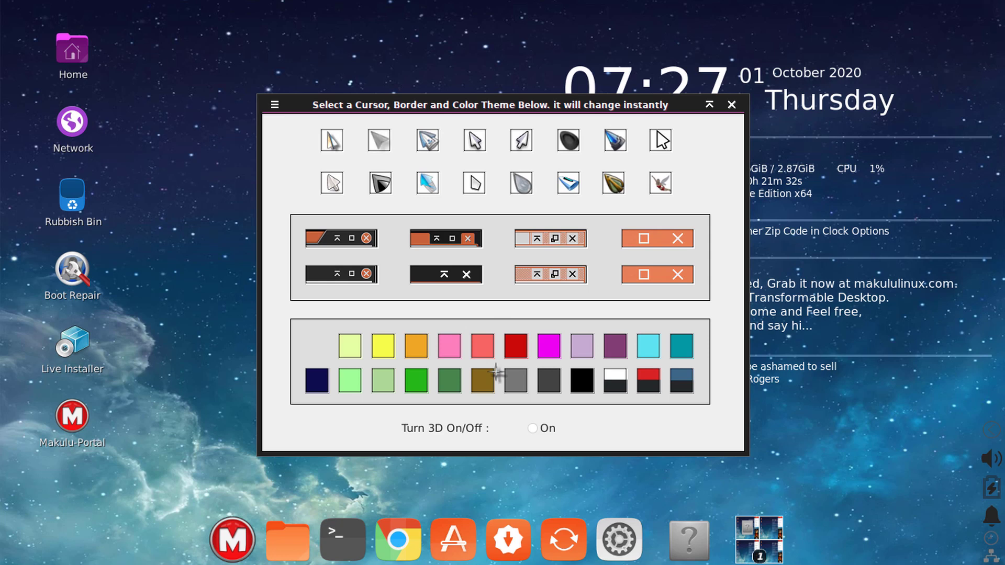
Step: Choose the orange colour theme with black window borders, then close the theme selector
click(413, 342)
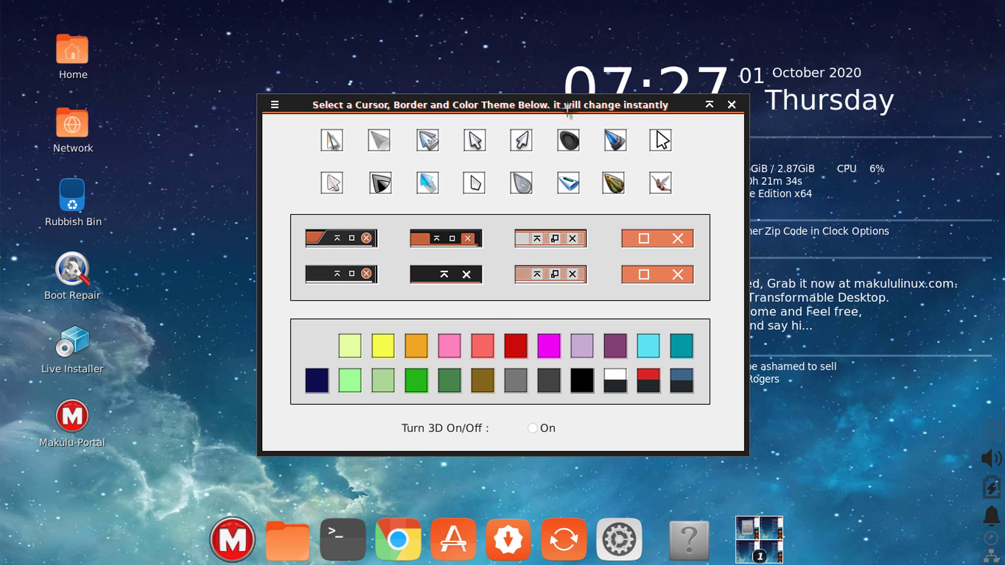
drag(567, 108, 323, 34)
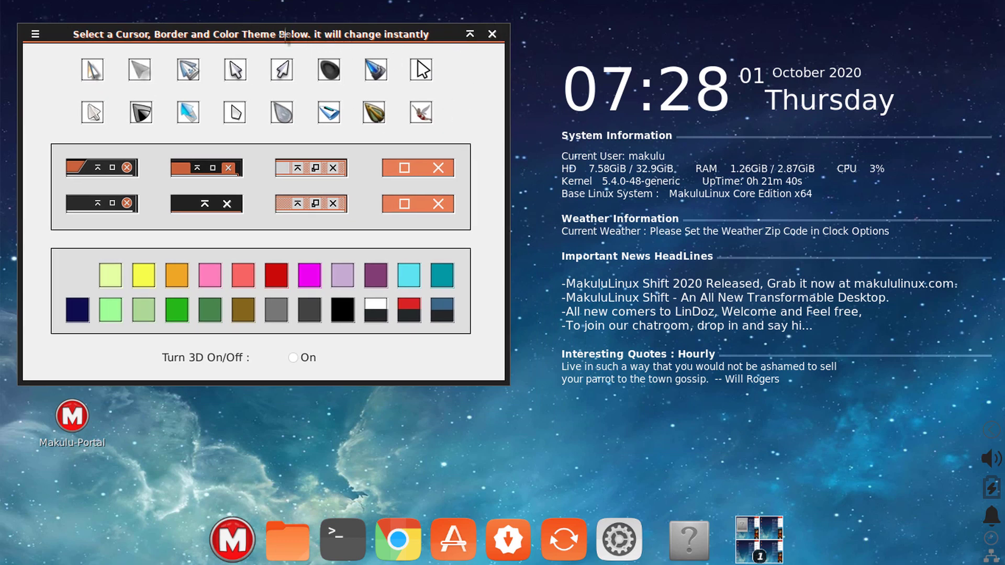
click(214, 170)
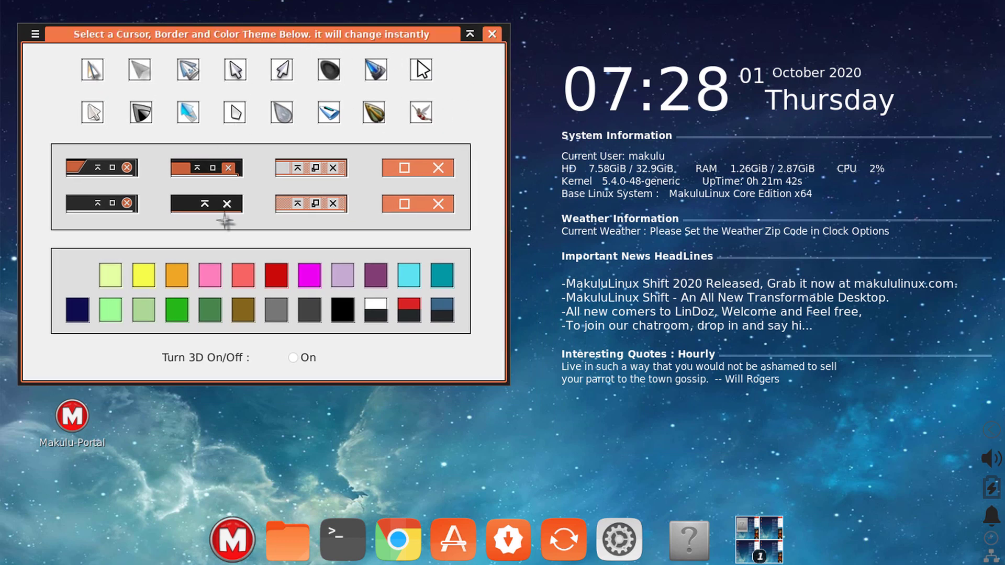
click(215, 204)
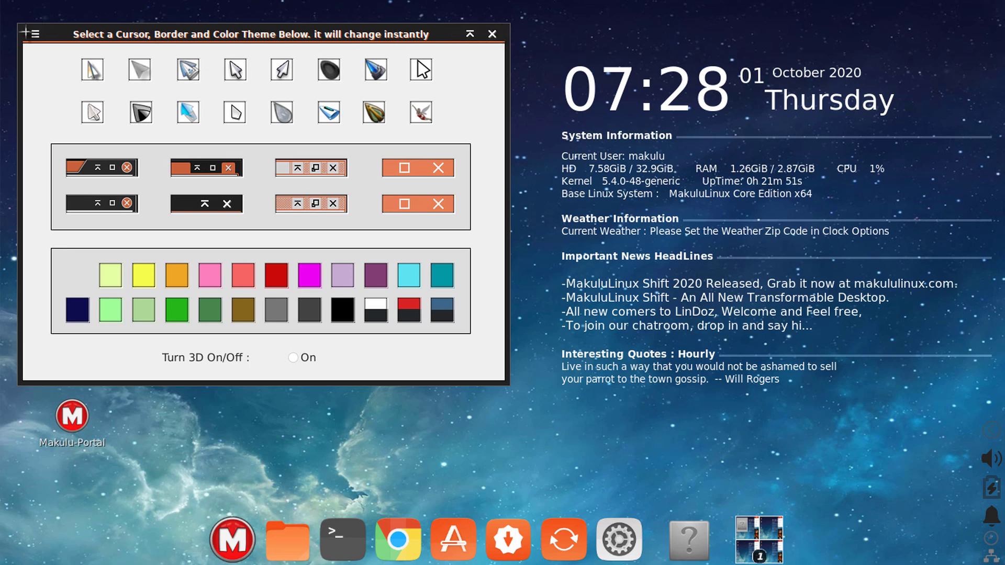
click(491, 33)
Step: Open a terminal, view its Help > About dialog, then close the dialog
click(363, 539)
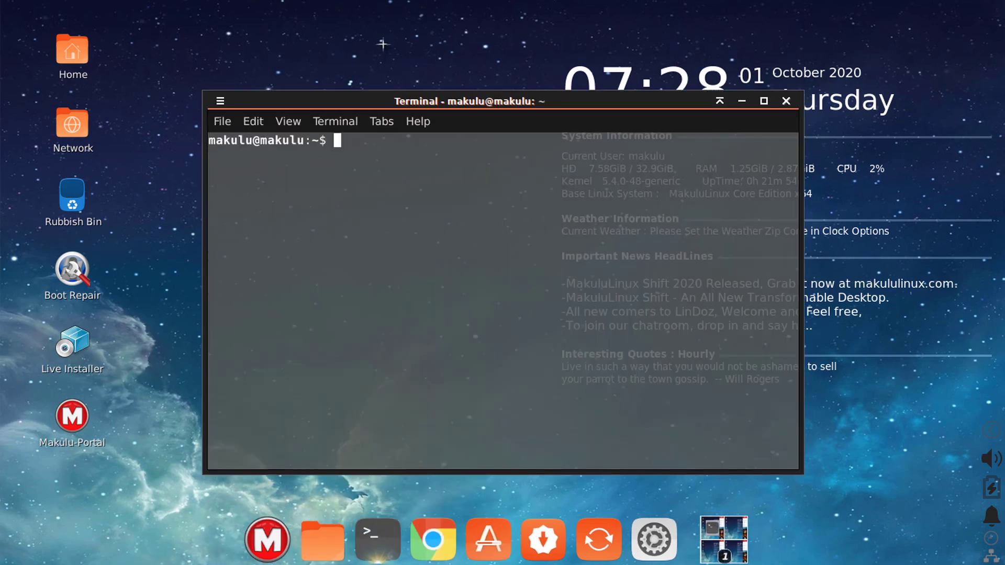
click(428, 125)
click(434, 164)
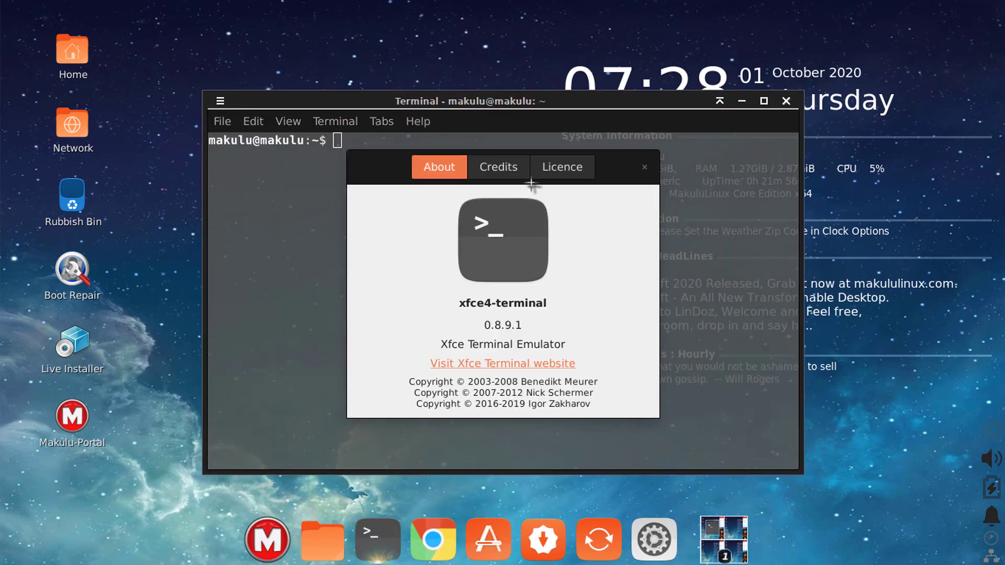
drag(607, 166, 563, 164)
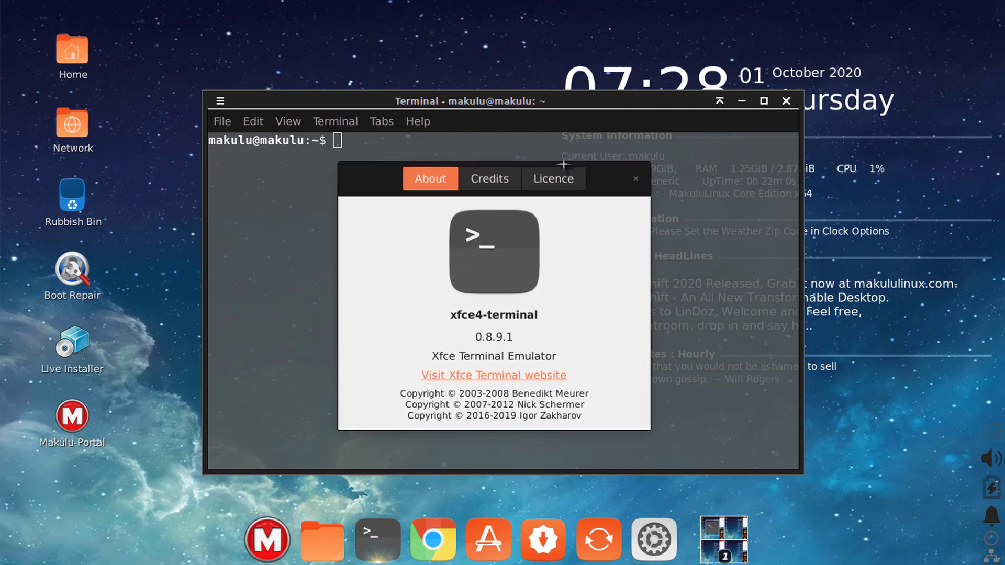
drag(369, 186, 392, 190)
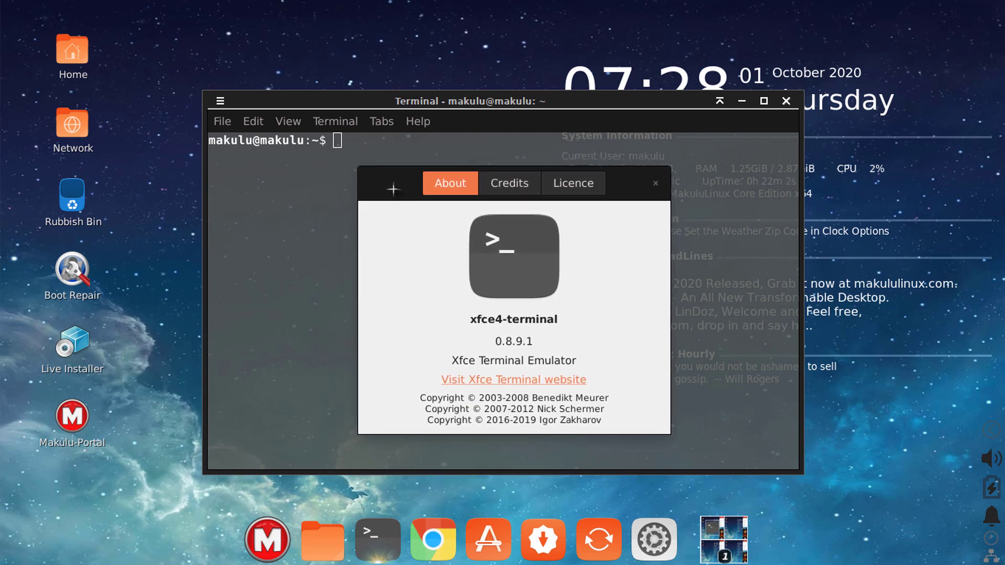
click(658, 183)
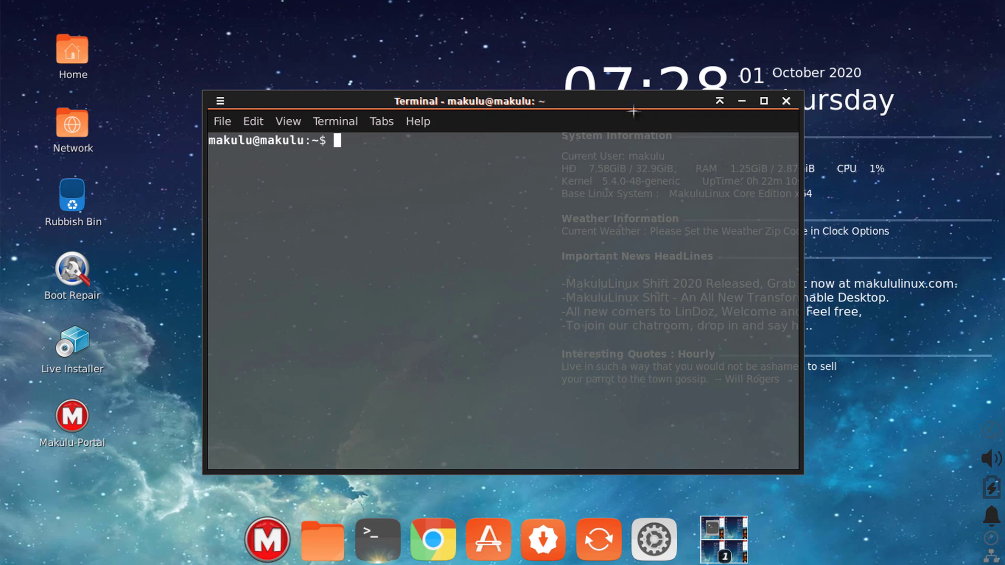
Step: Close the terminal, briefly open and close the software store, then launch a new terminal
click(785, 101)
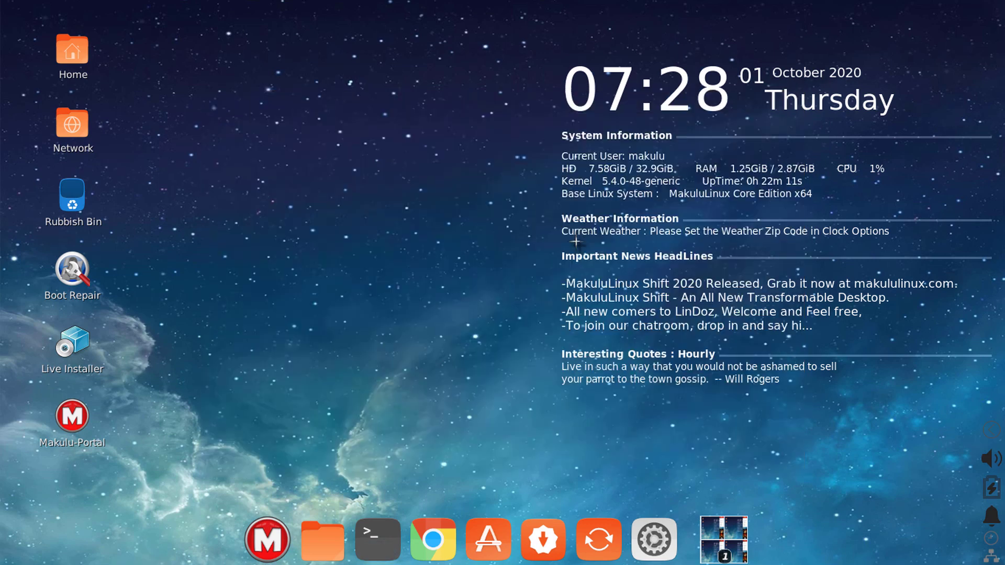
click(495, 525)
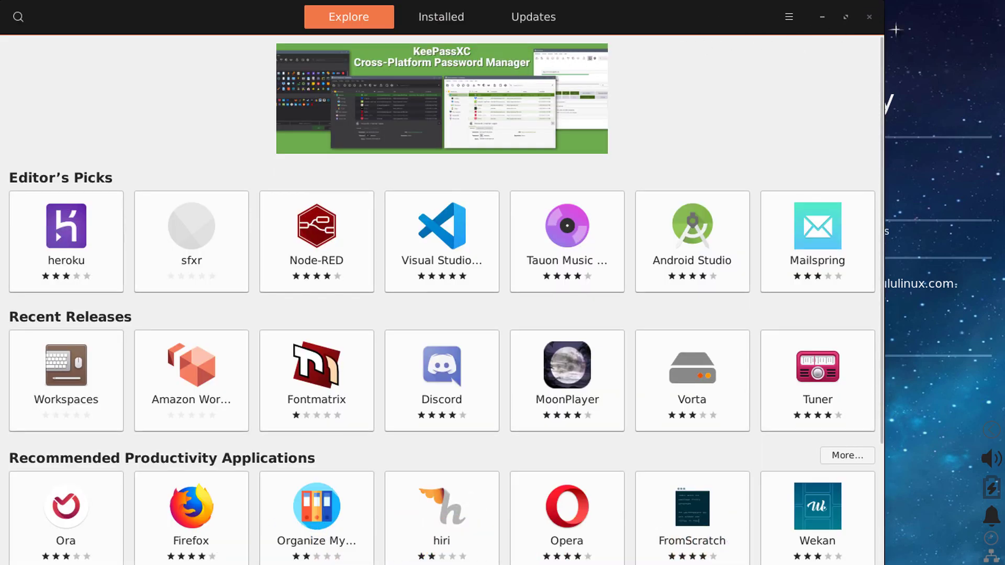
click(868, 16)
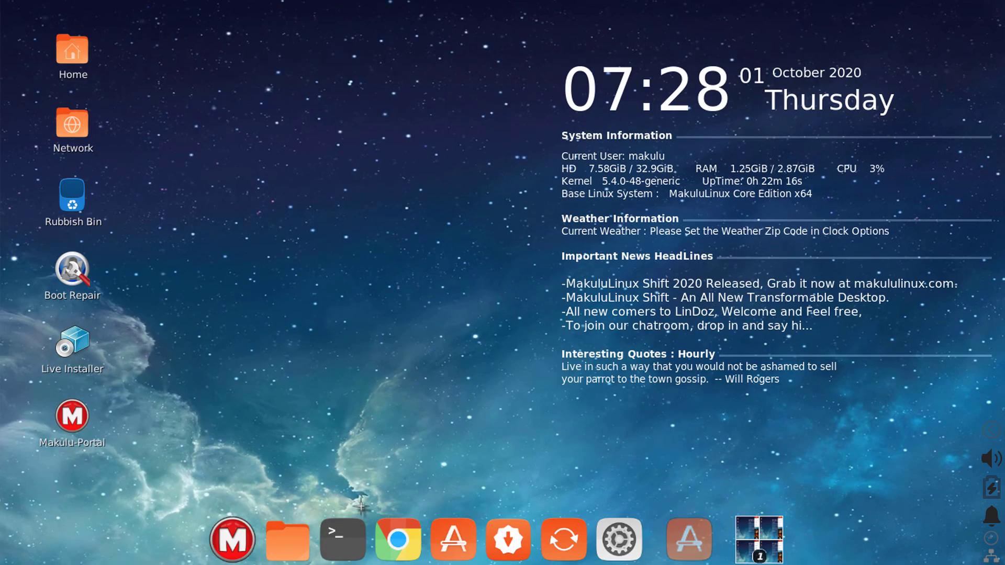
click(360, 530)
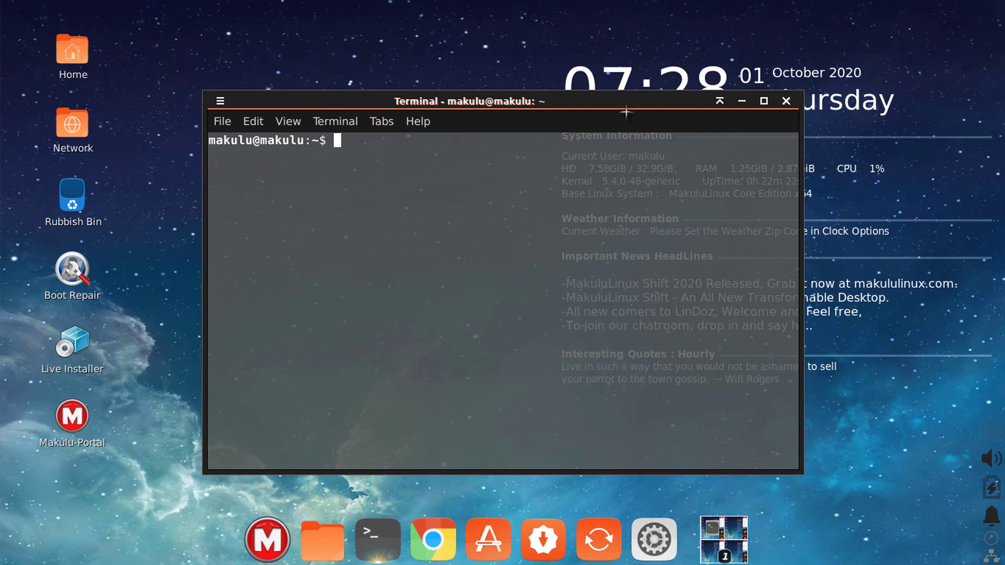
drag(621, 101, 612, 81)
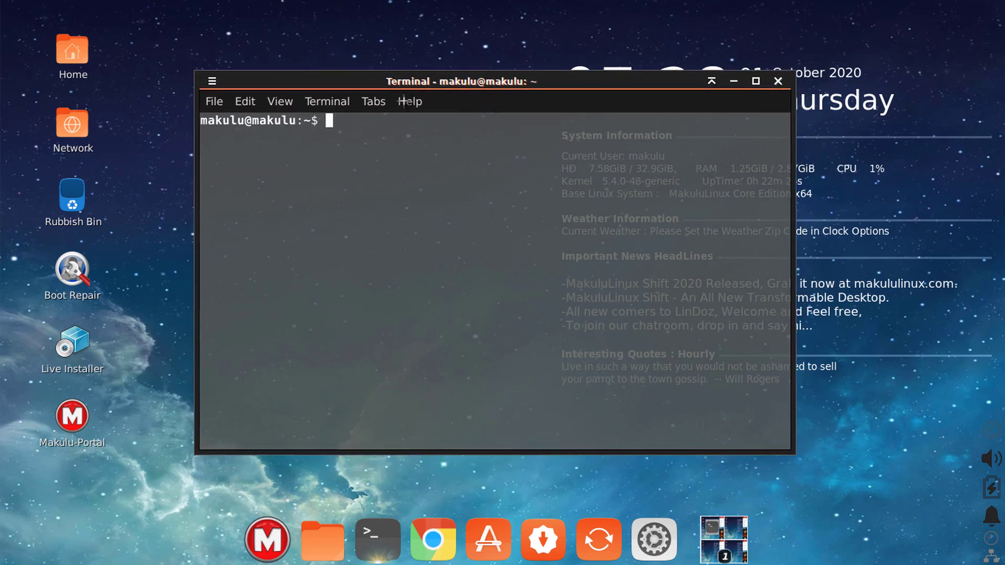
click(403, 101)
click(411, 148)
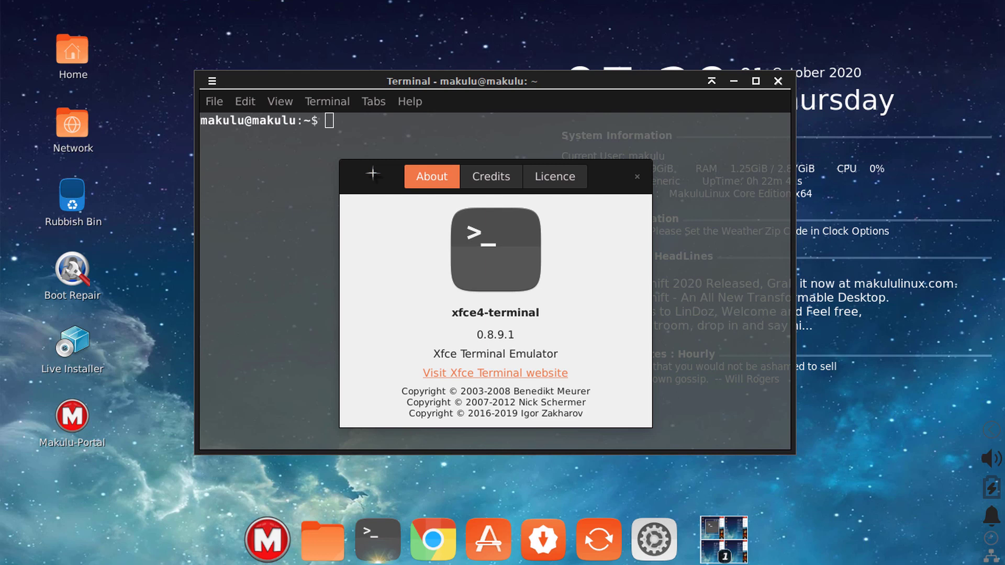
drag(372, 174, 381, 225)
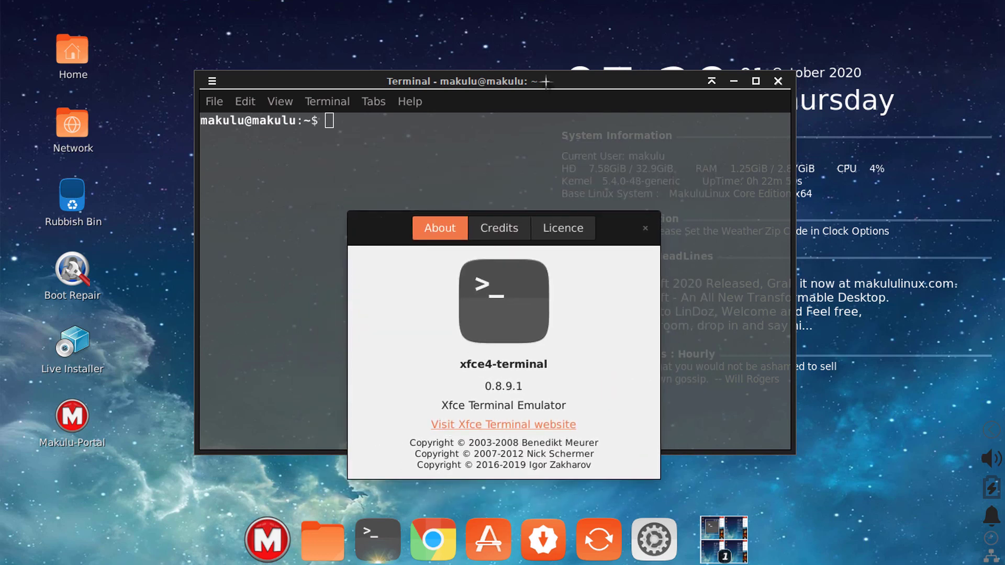
click(645, 228)
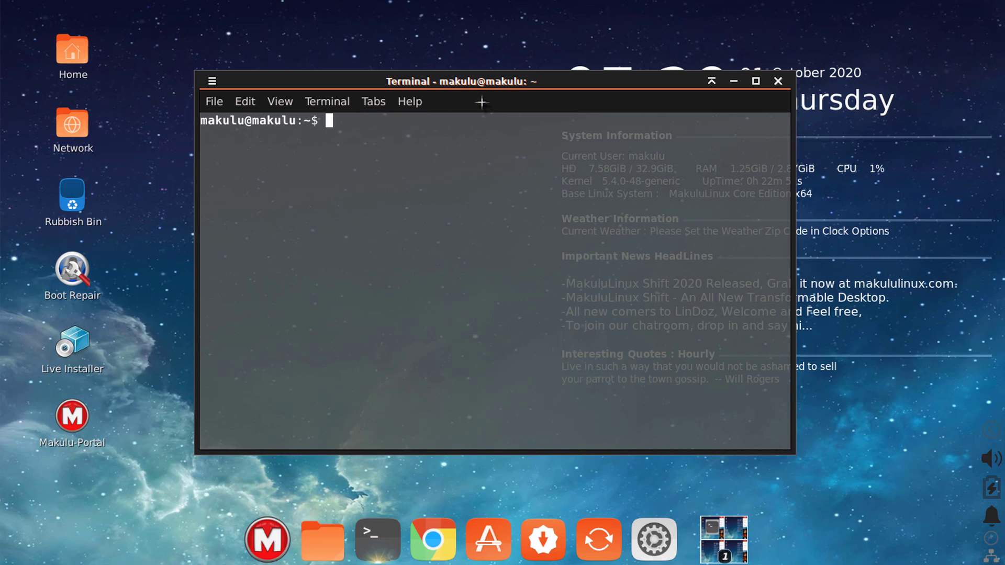
click(409, 101)
click(413, 143)
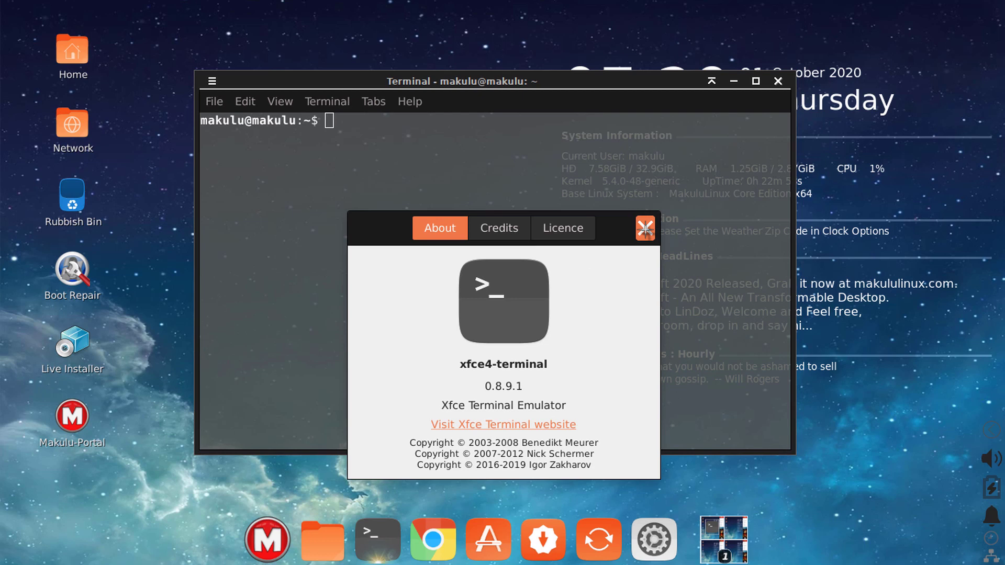
click(645, 228)
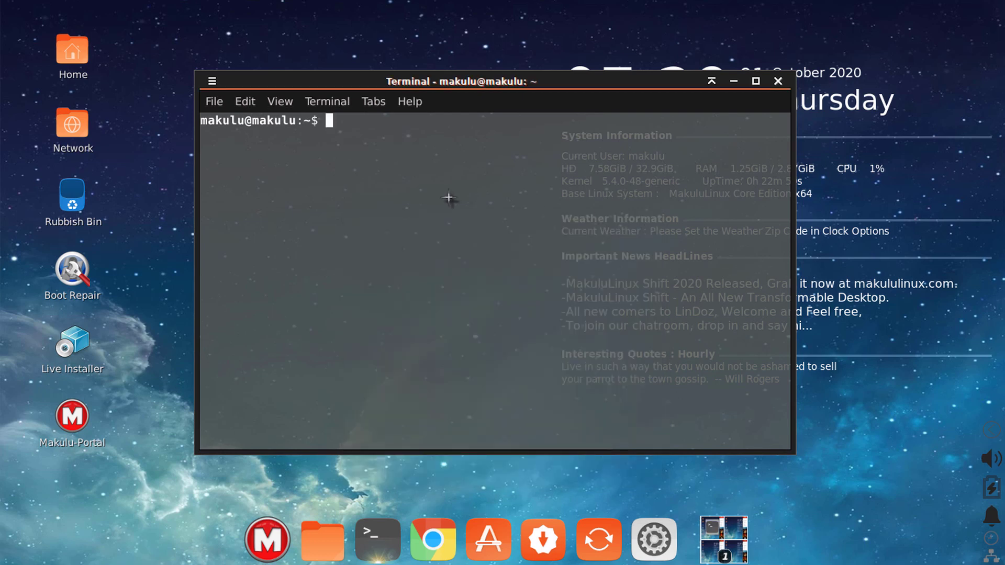
Step: Open the Home folder in Nemo, close it, and pull down the terminal's Help menu
click(328, 536)
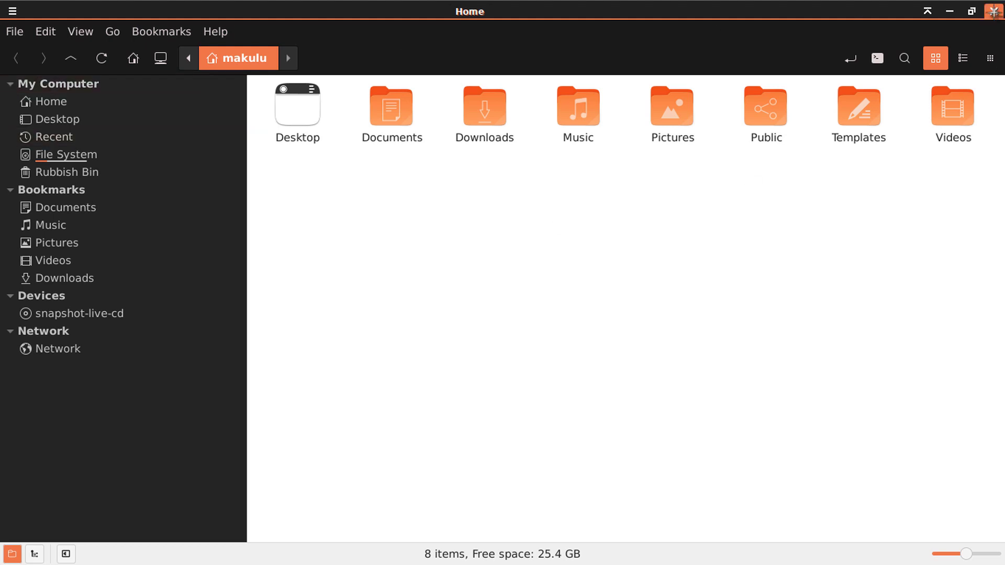
click(993, 11)
click(408, 100)
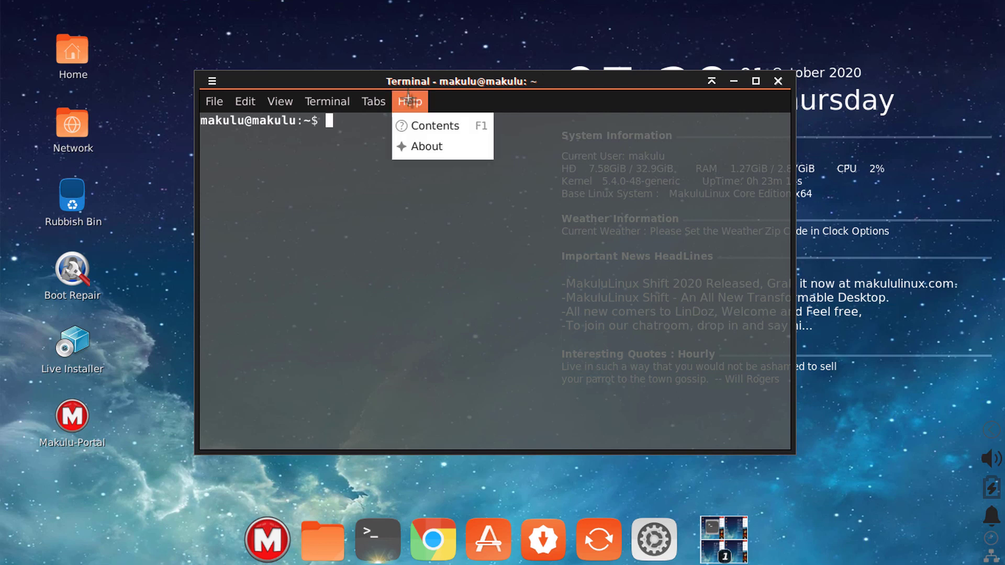
Step: Show the xfce4-terminal About dialog, close it, then close the terminal
click(412, 141)
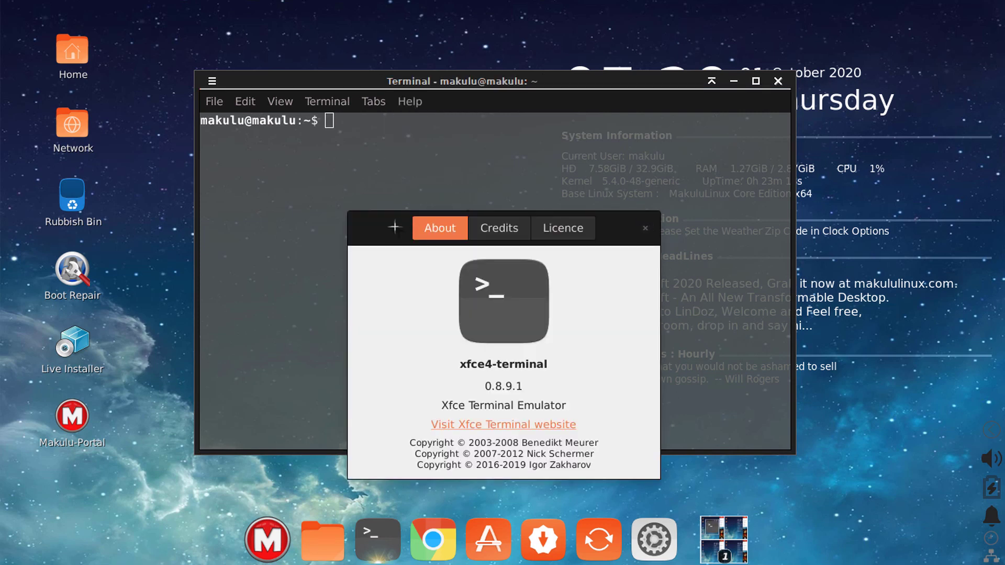
mouse_move(394, 226)
mouse_down()
mouse_move(368, 177)
mouse_move(393, 229)
mouse_move(386, 223)
mouse_up()
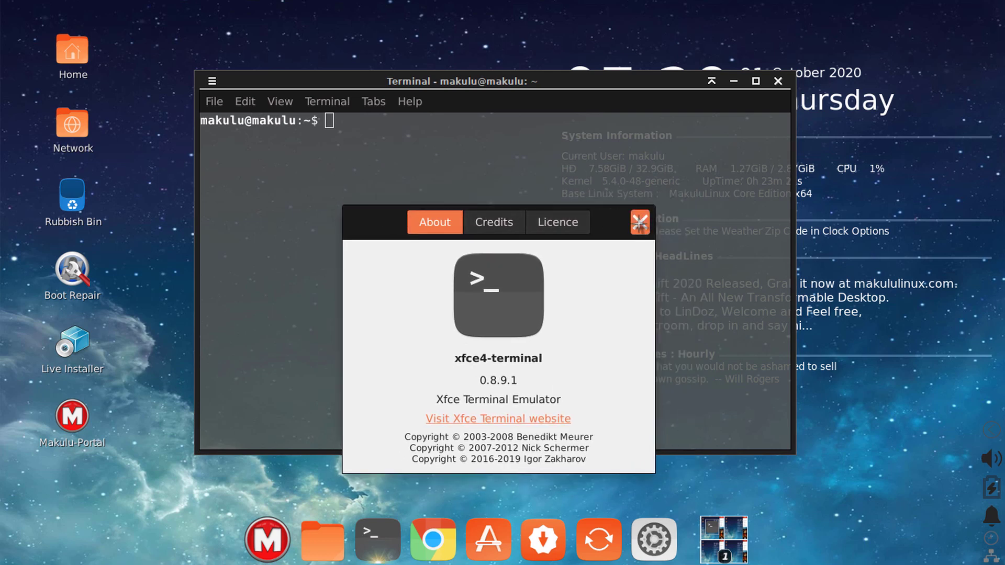
click(639, 222)
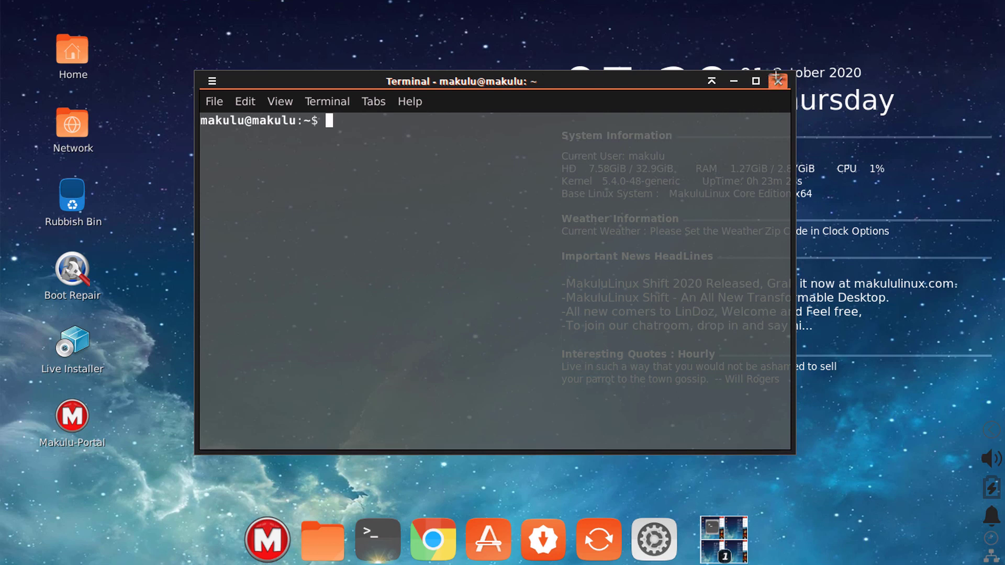
click(777, 80)
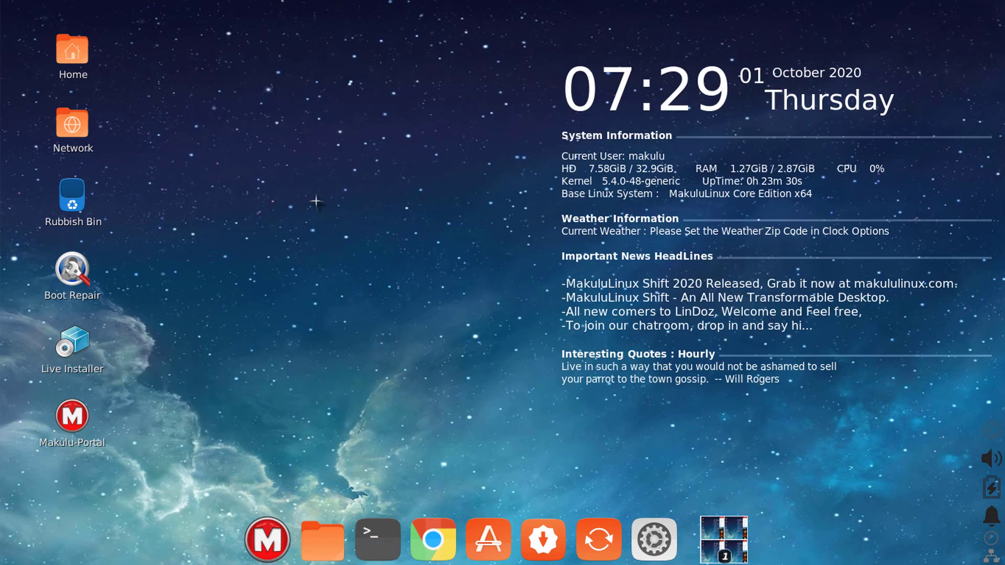
right_click(342, 146)
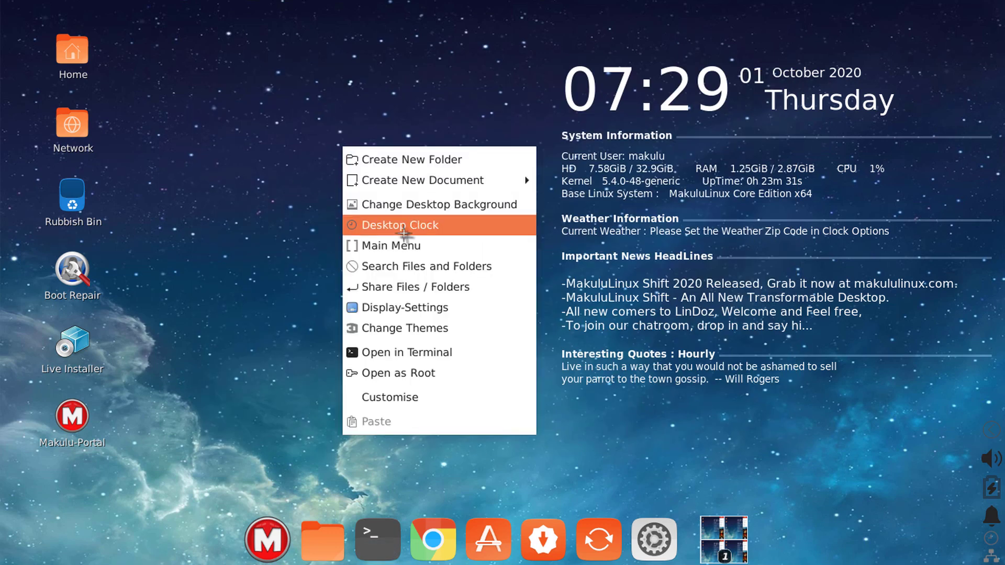
click(421, 328)
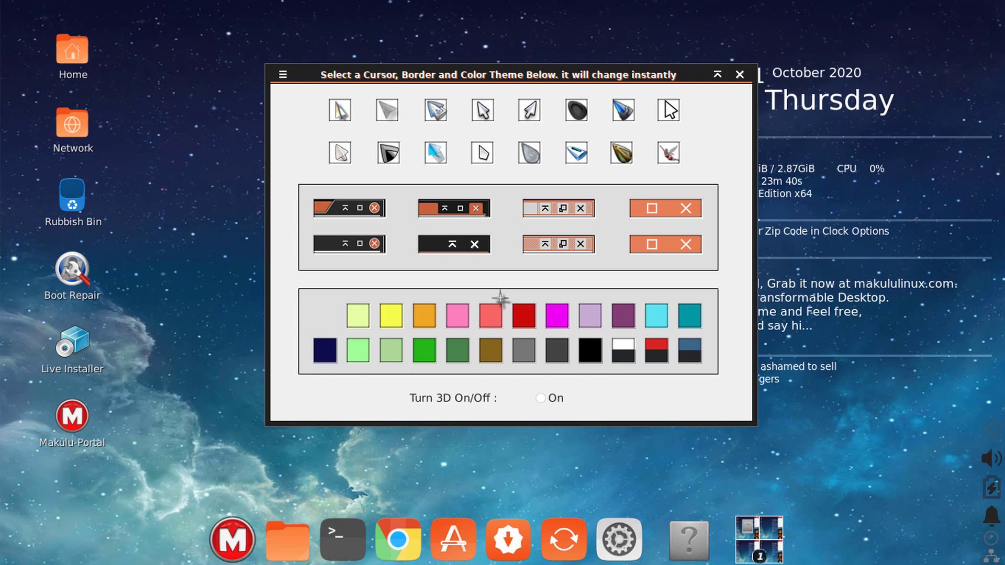
drag(471, 75, 456, 82)
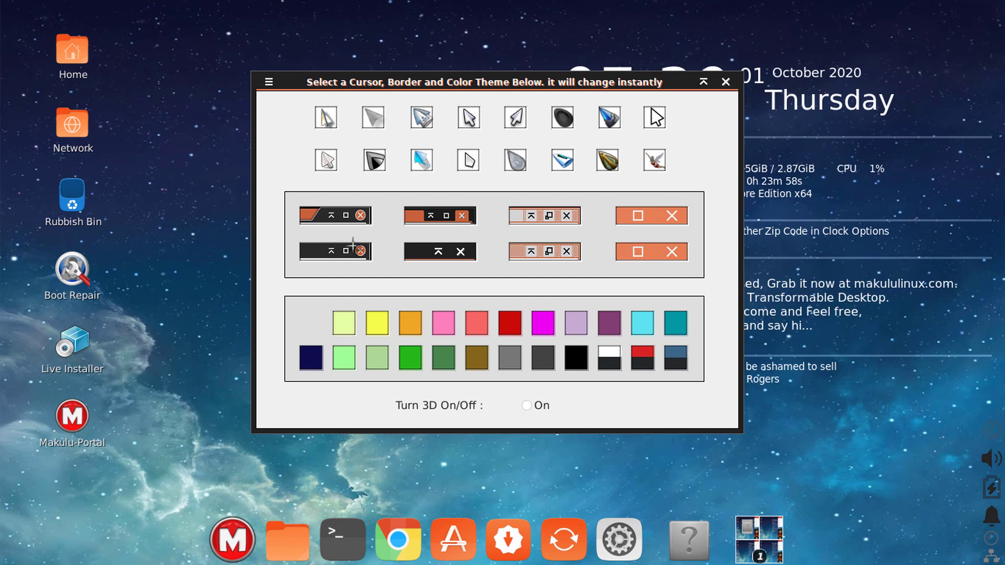
drag(408, 87, 416, 85)
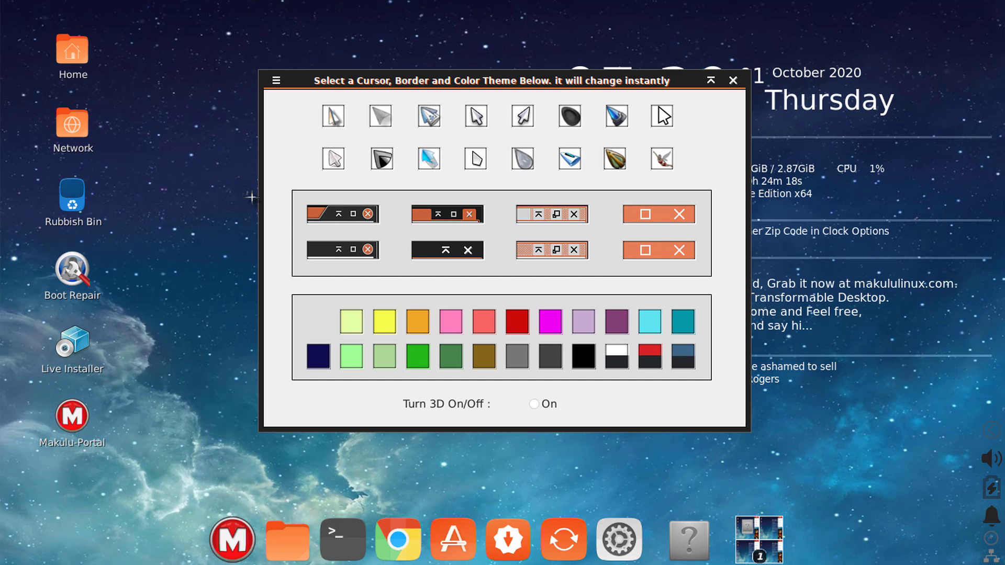
drag(210, 182, 790, 274)
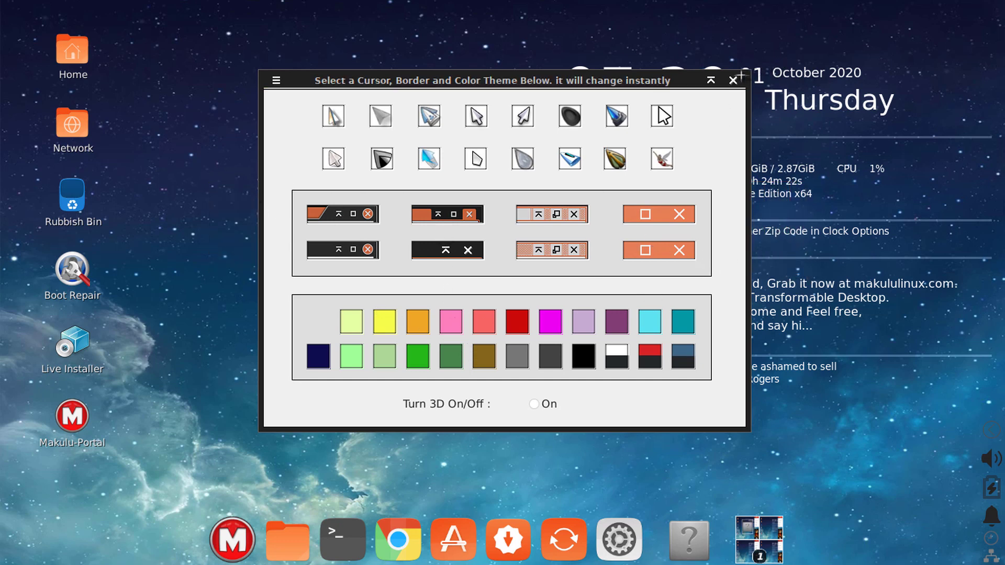
click(664, 81)
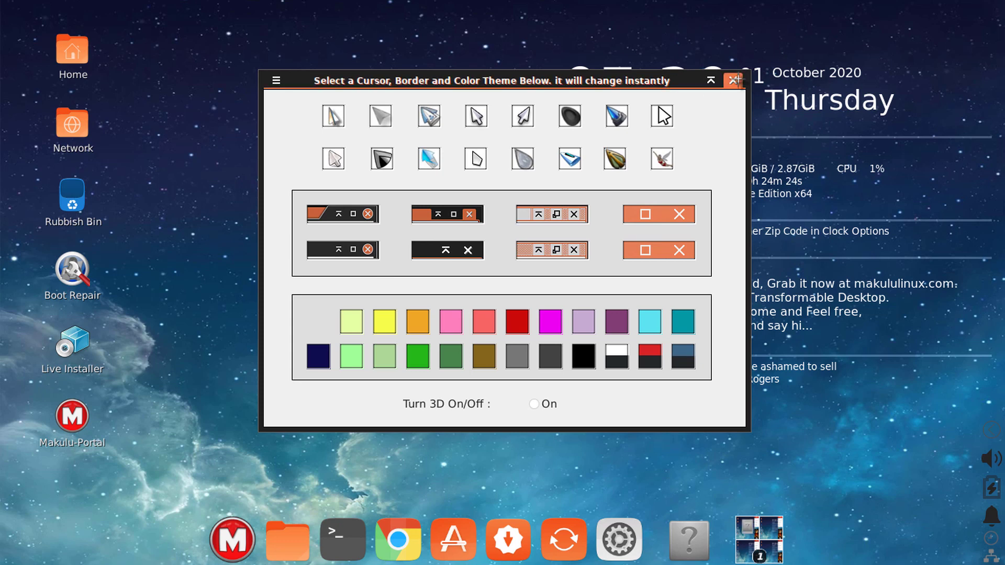
click(734, 80)
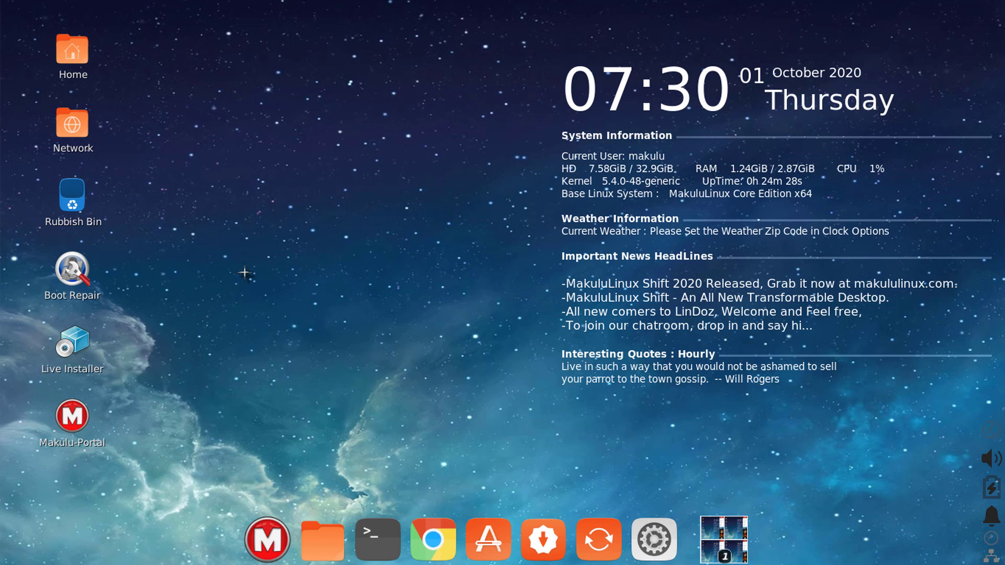
Step: Enable 3D window borders from the desktop's cursor, border and colour theme selector
right_click(370, 160)
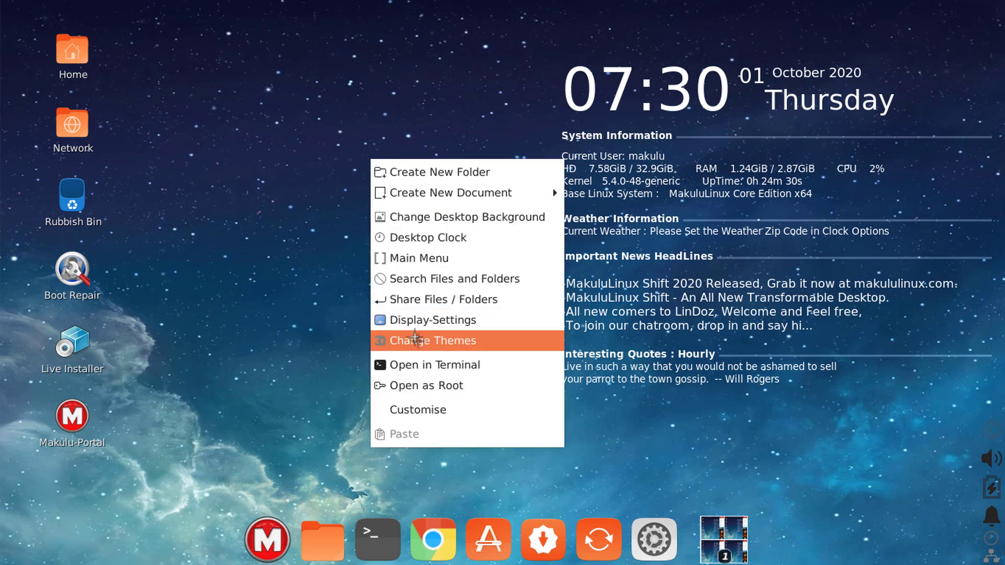
click(382, 340)
click(532, 428)
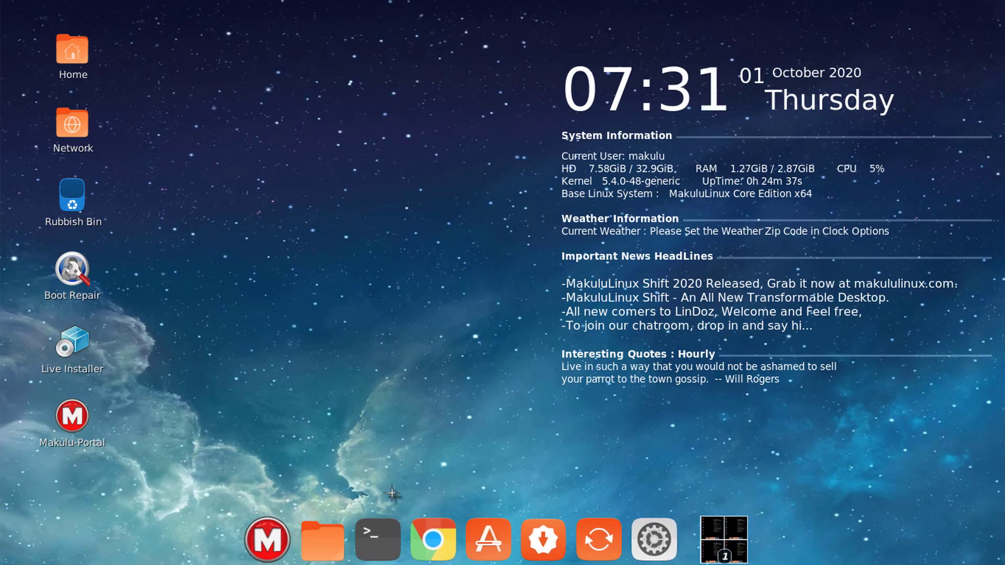
Step: Launch a terminal and drag, maximise, restore and resize it to show the wobbly 3D borders
click(385, 524)
mouse_move(475, 95)
mouse_down()
mouse_move(395, 100)
mouse_move(485, 130)
mouse_move(511, 100)
mouse_move(462, 81)
mouse_up()
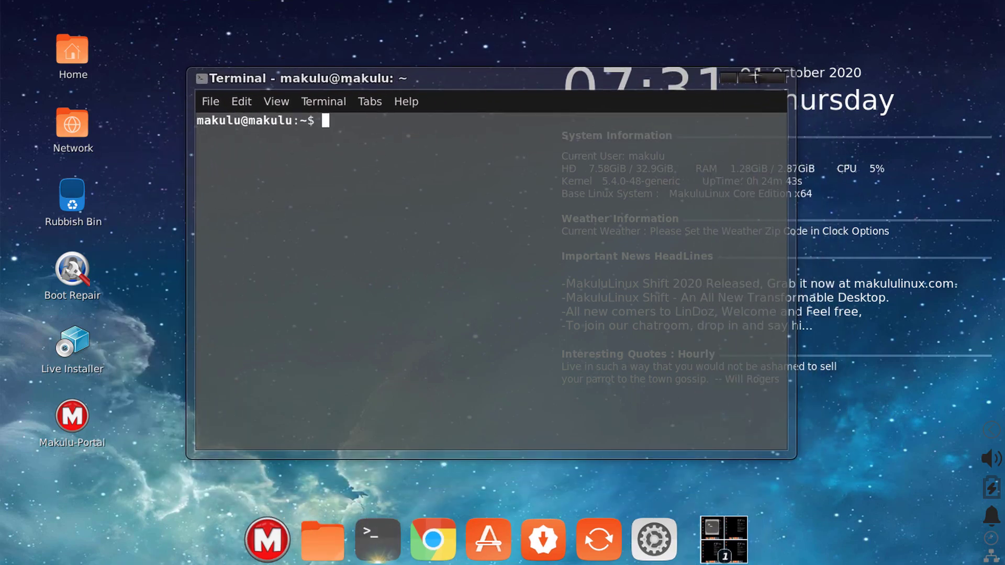
click(748, 78)
click(958, 12)
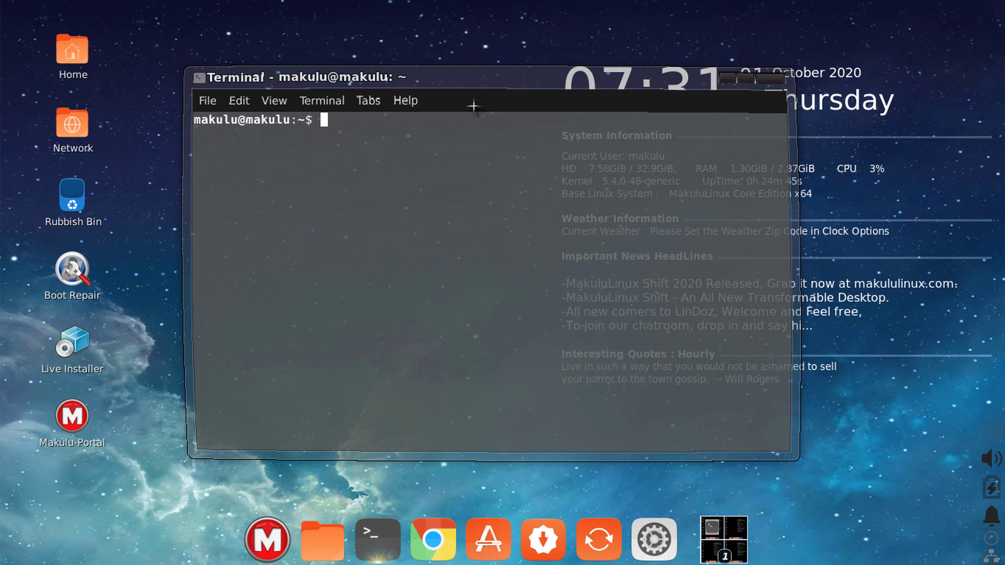
mouse_move(467, 80)
mouse_down()
mouse_move(413, 78)
mouse_move(471, 76)
mouse_up()
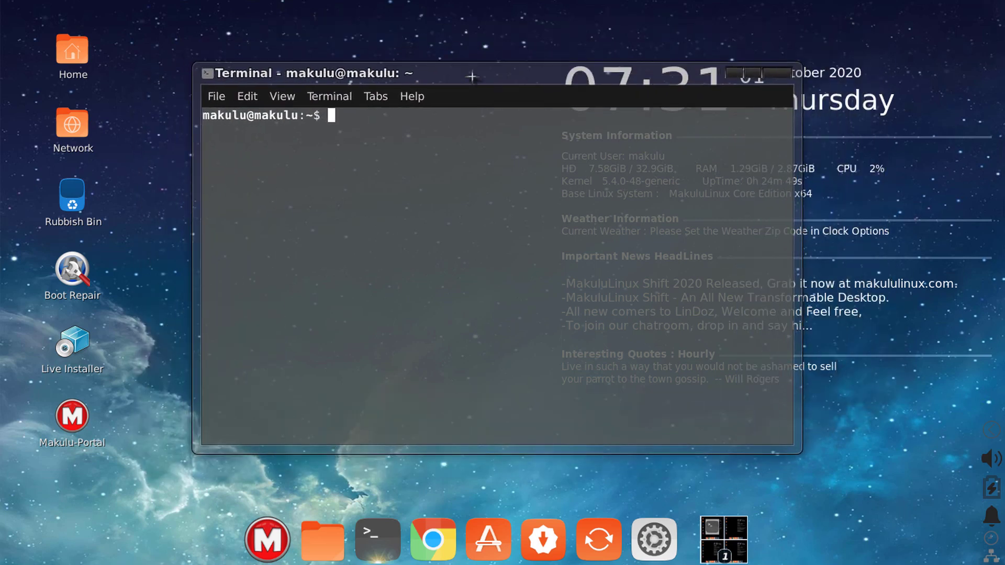
drag(471, 77, 484, 76)
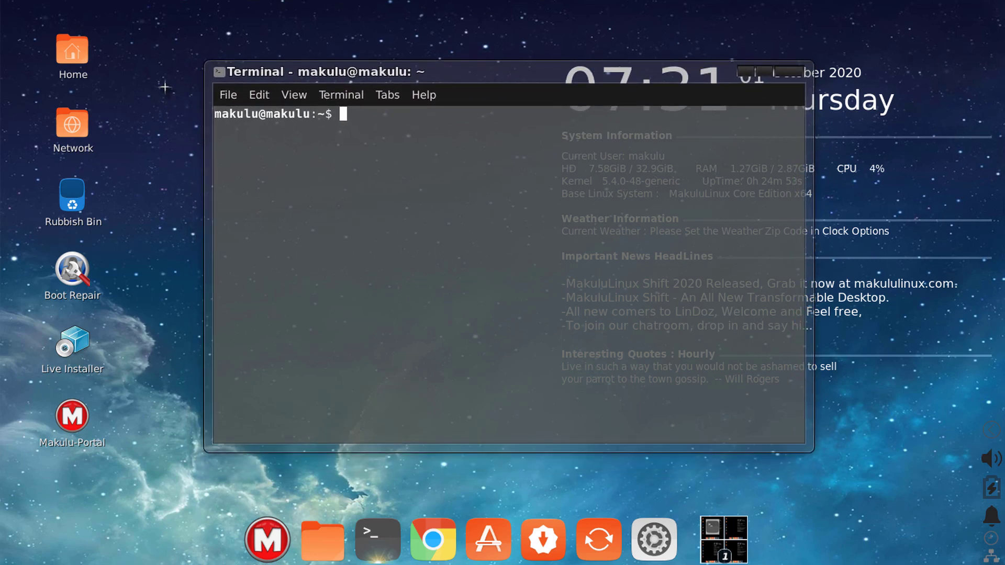
mouse_move(204, 67)
mouse_down()
mouse_move(241, 99)
mouse_move(209, 76)
mouse_move(219, 90)
mouse_move(203, 60)
mouse_up()
mouse_move(492, 74)
mouse_down()
mouse_move(490, 62)
mouse_move(500, 94)
mouse_move(491, 82)
mouse_up()
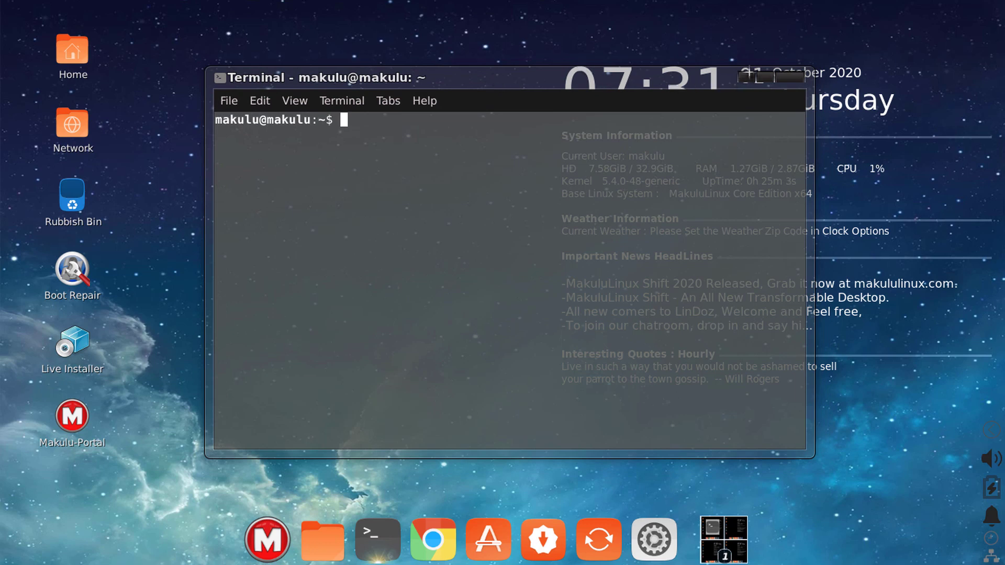
Step: Maximise and restore the terminal twice more, then open and dismiss the Chrome launcher menu
click(767, 78)
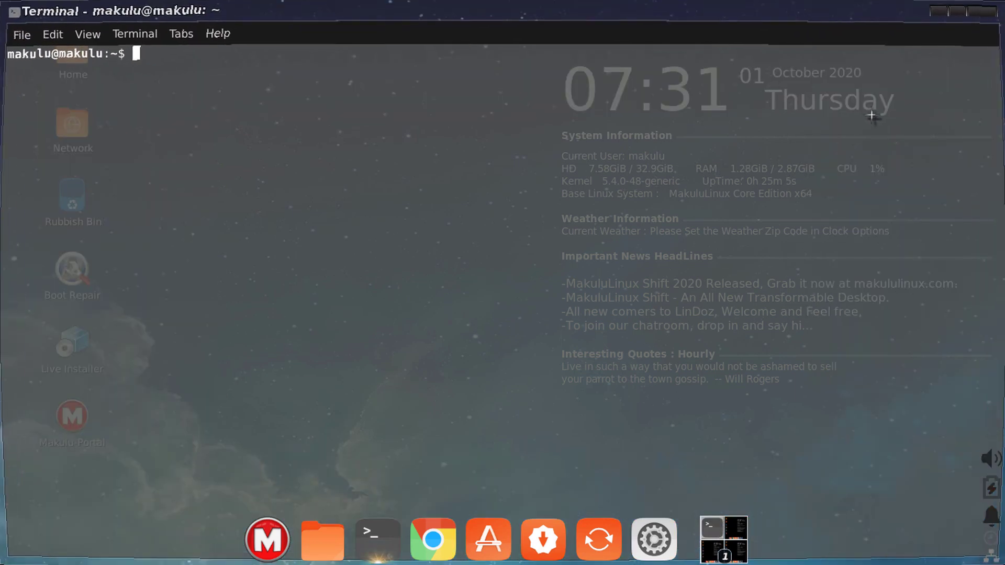
click(953, 18)
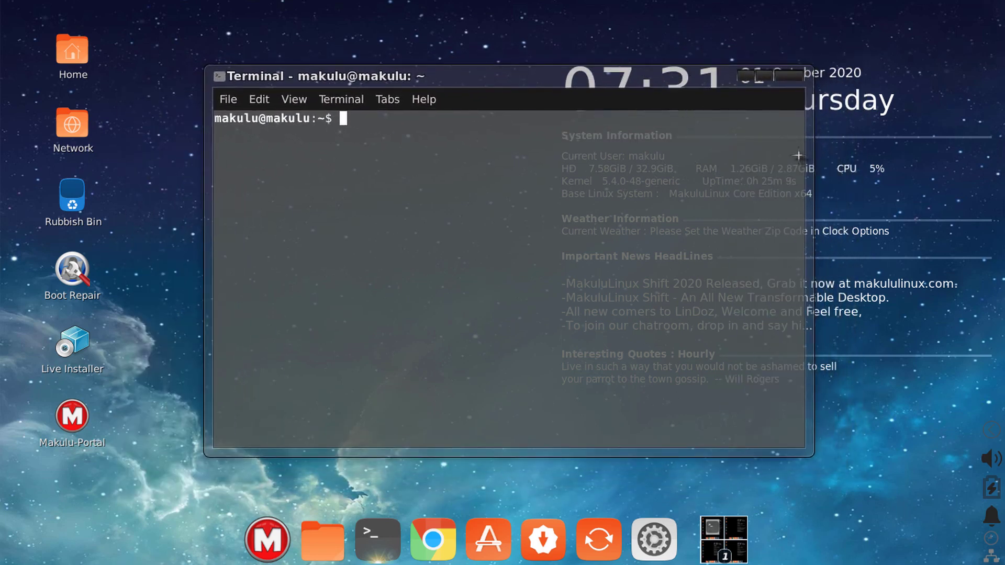
click(760, 77)
click(955, 17)
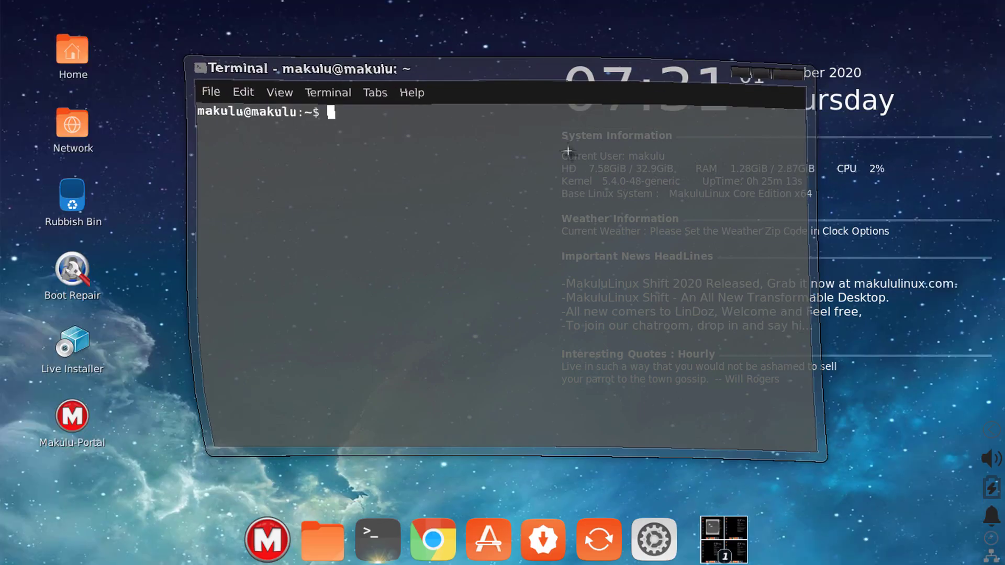
right_click(433, 539)
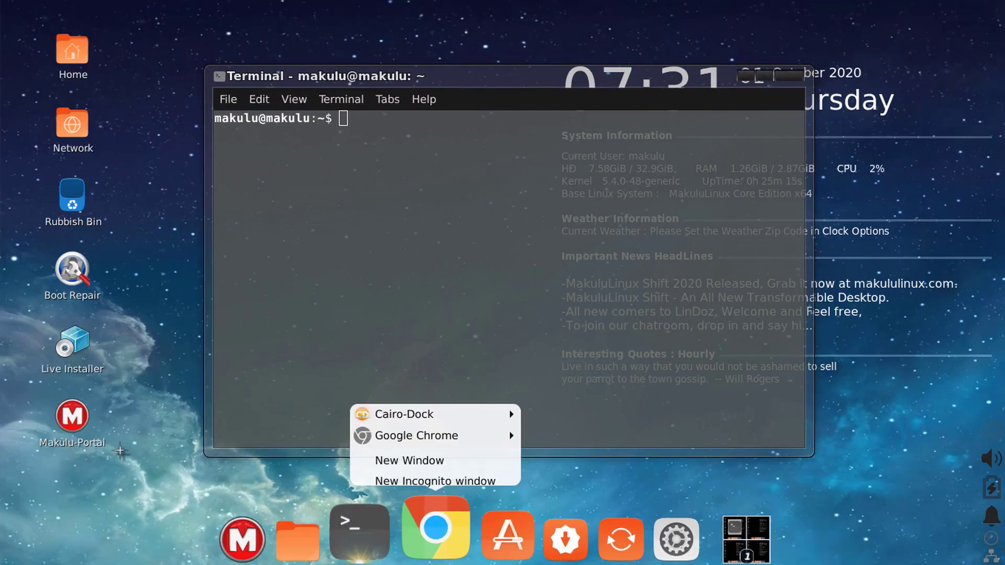
click(120, 451)
Step: Close the terminal, then browse and close the Emerald 3D border theme list
click(788, 80)
right_click(376, 57)
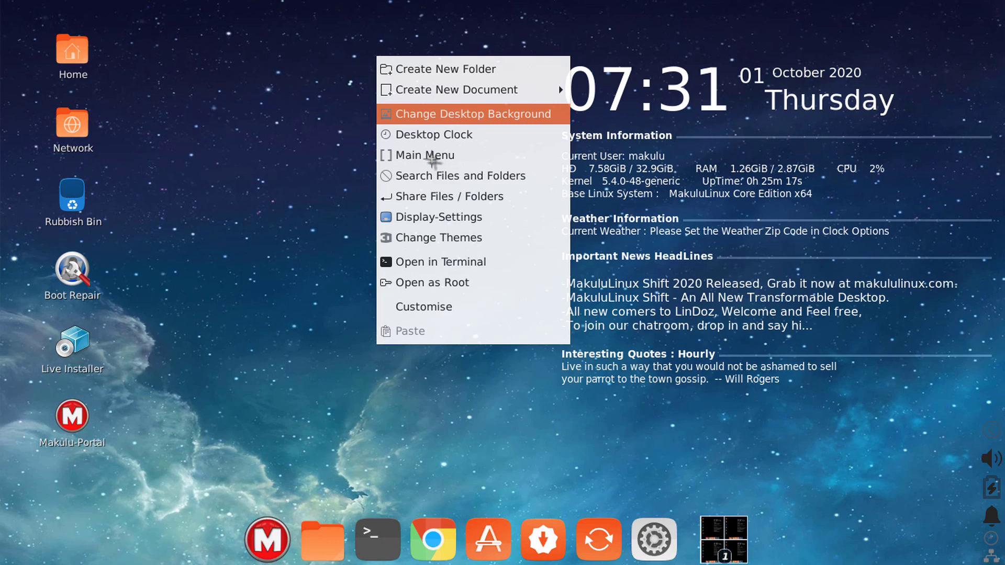
click(429, 238)
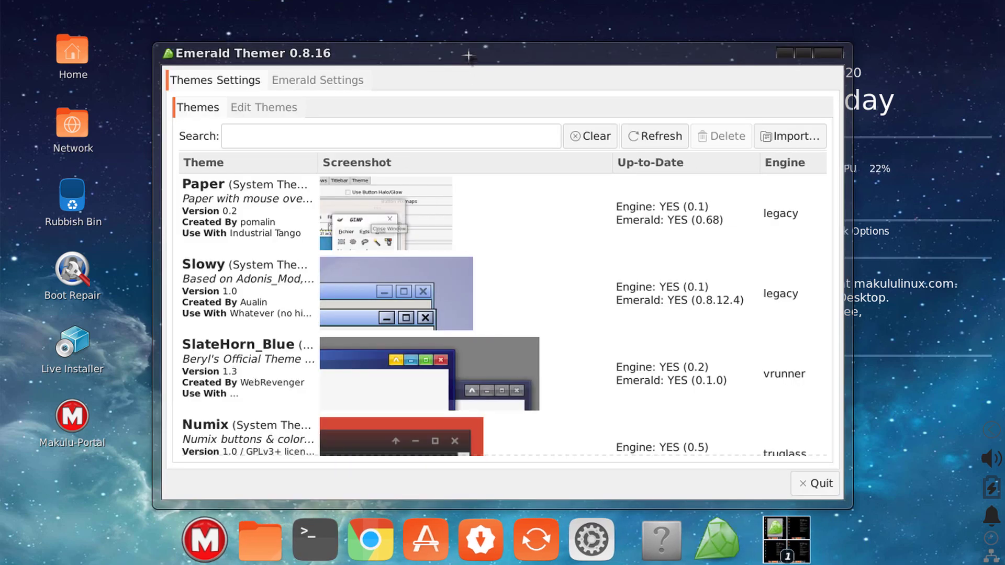
scroll(571, 267, down, 15)
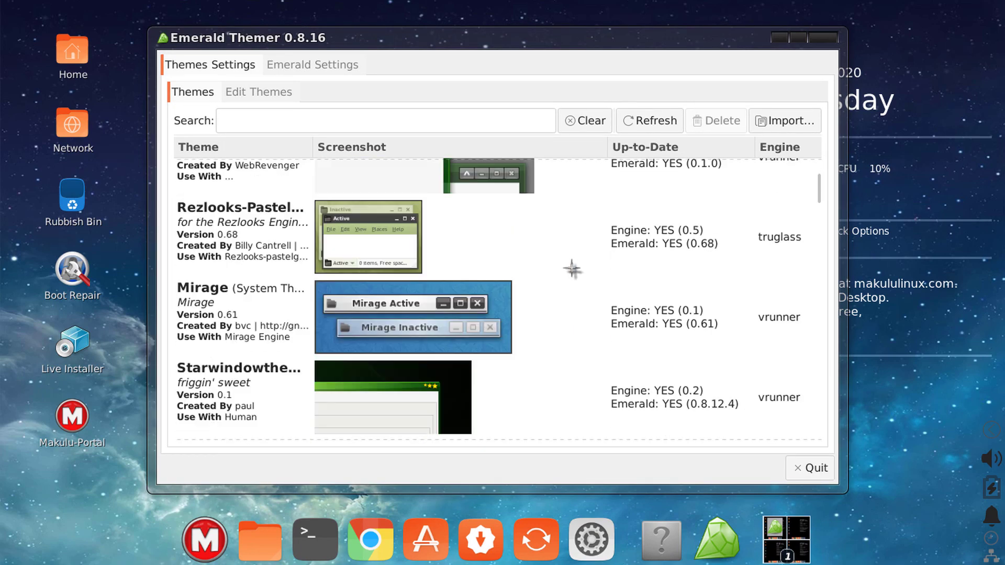
click(817, 36)
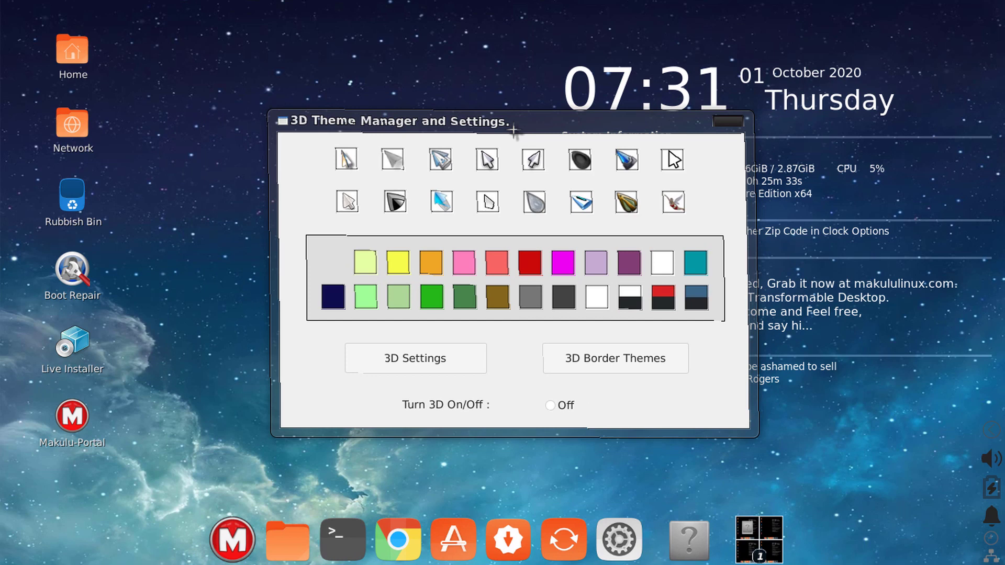
Step: Switch the 3D desktop effects off in the theme selector
click(400, 350)
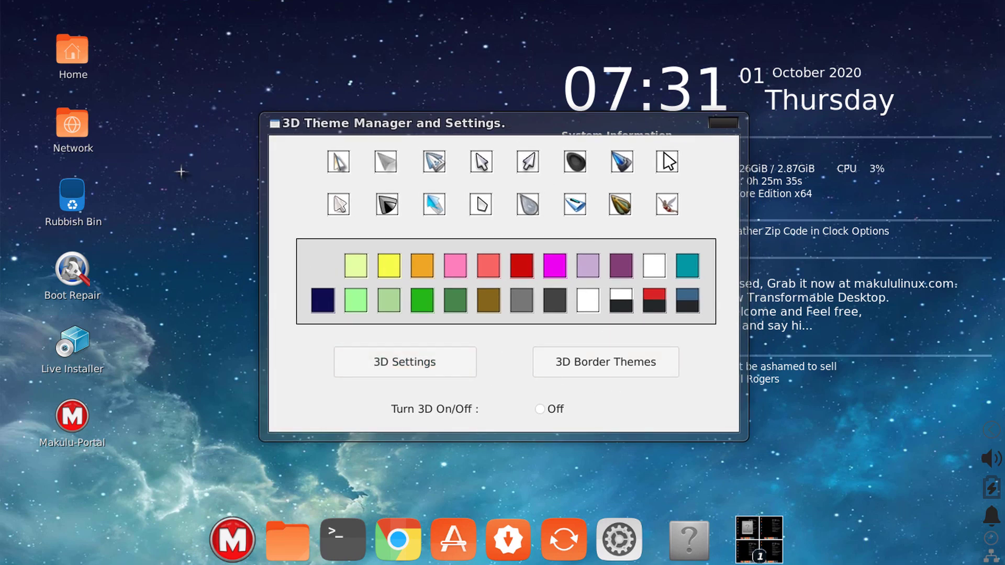
click(545, 408)
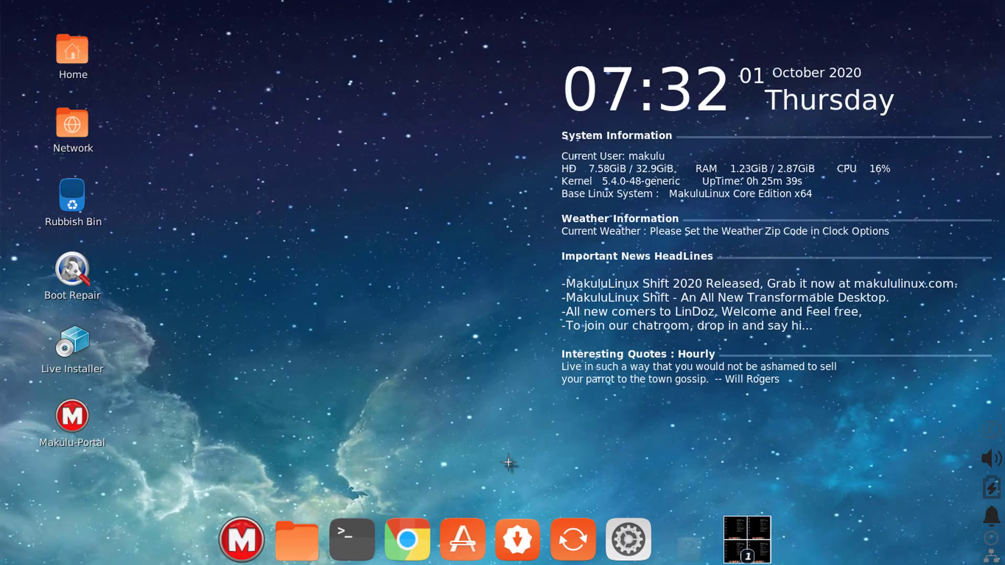
right_click(377, 180)
Step: Open the theme selector, then open and close a terminal window
click(383, 323)
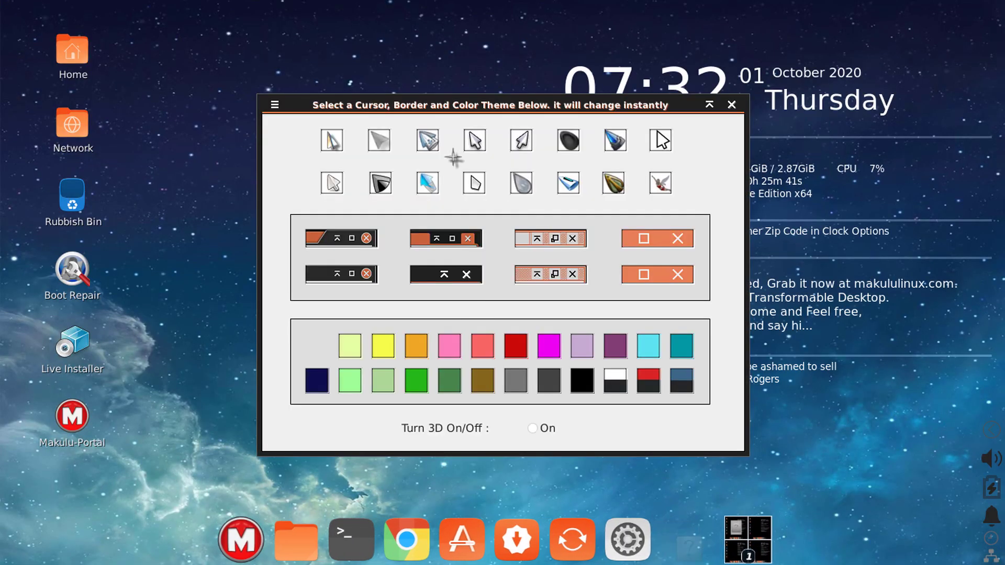
click(341, 525)
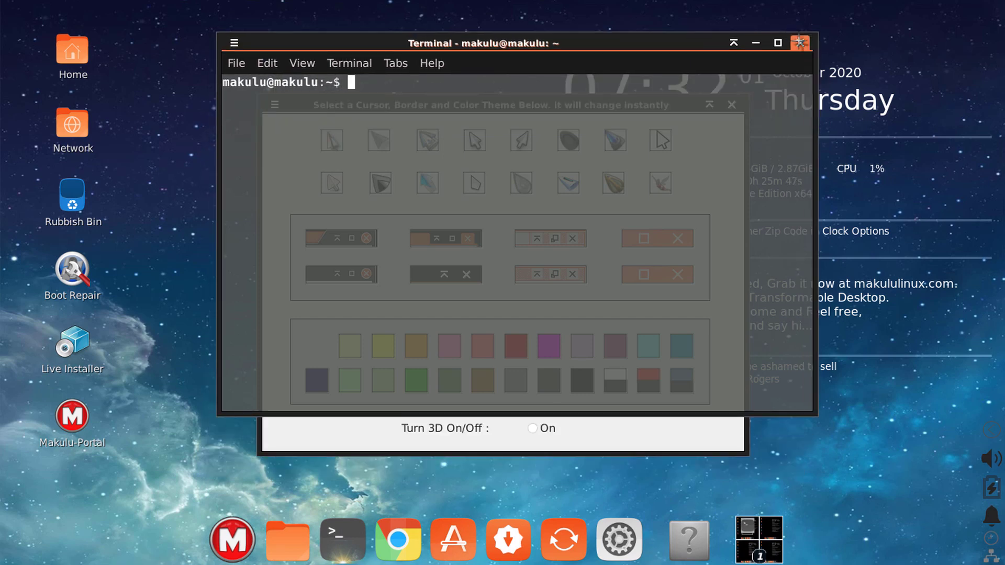
click(799, 43)
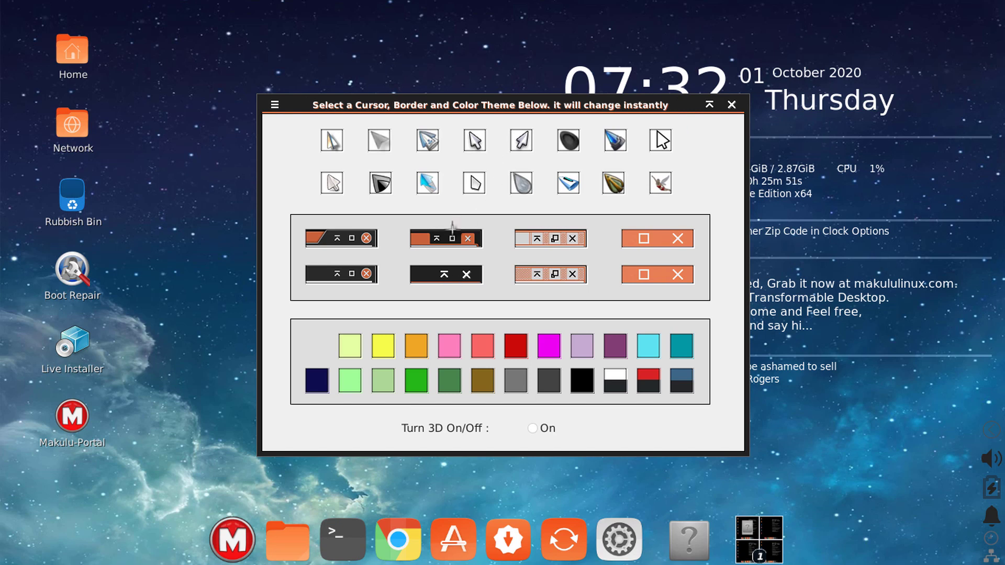
Step: Try the solid orange border, then settle on the dark border with orange underline
click(445, 238)
drag(445, 104, 359, 58)
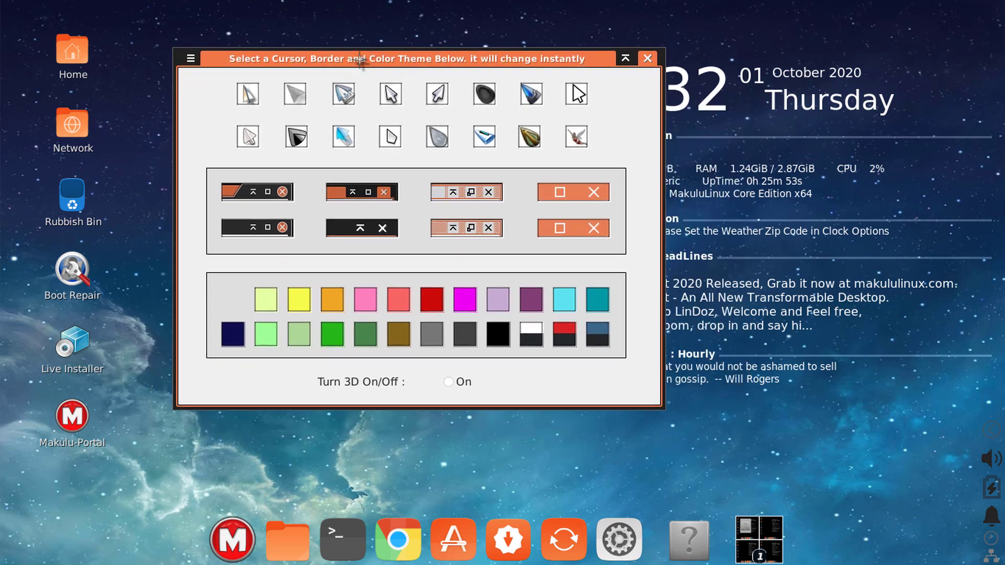
click(358, 222)
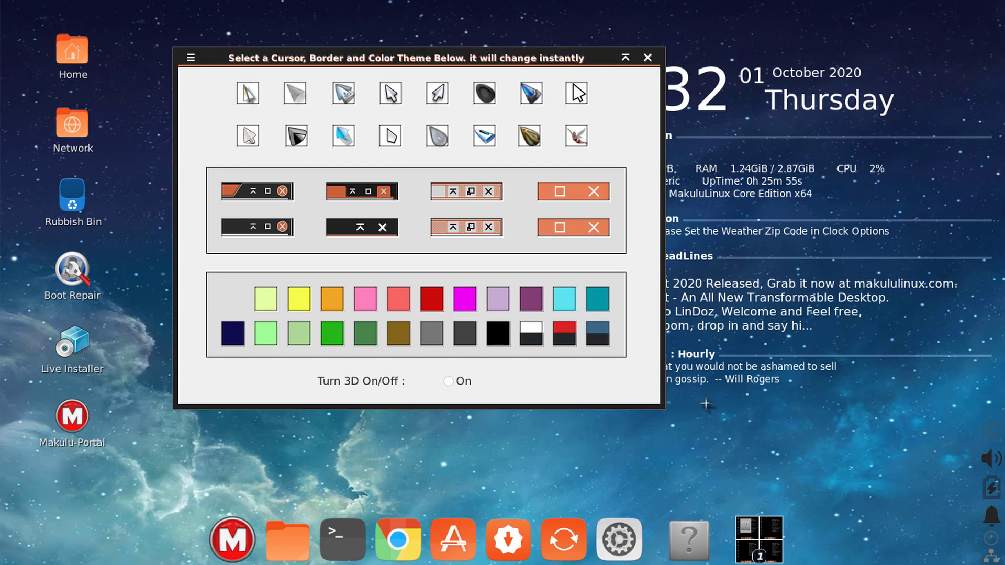
Step: Open and close the desktop Settings Manager, then close the theme selector
click(618, 538)
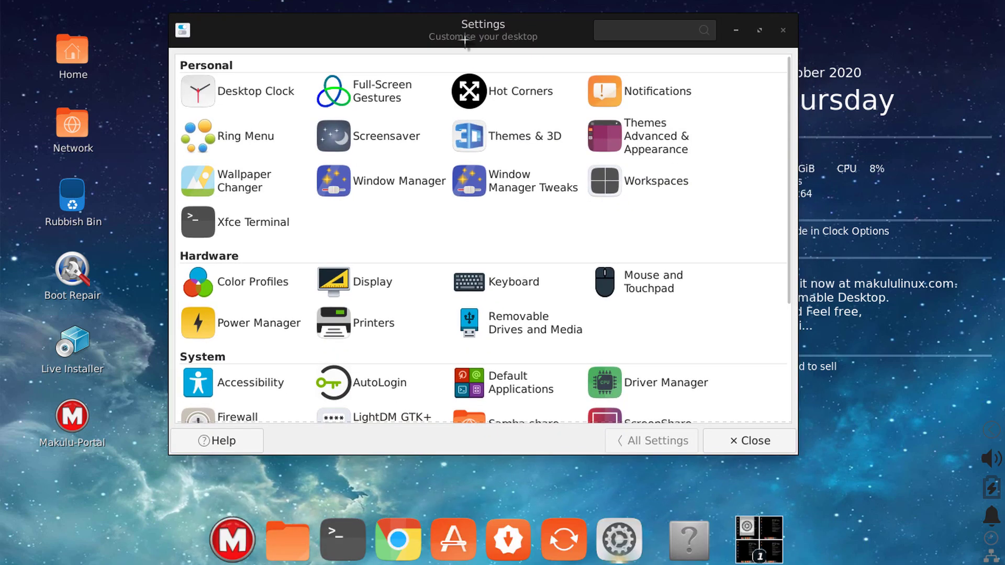
click(783, 30)
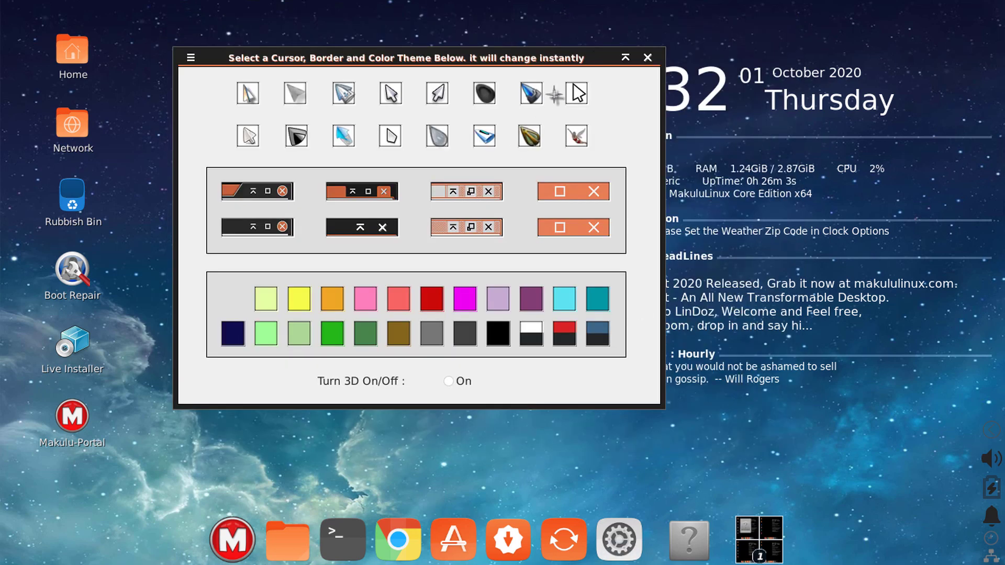
click(648, 57)
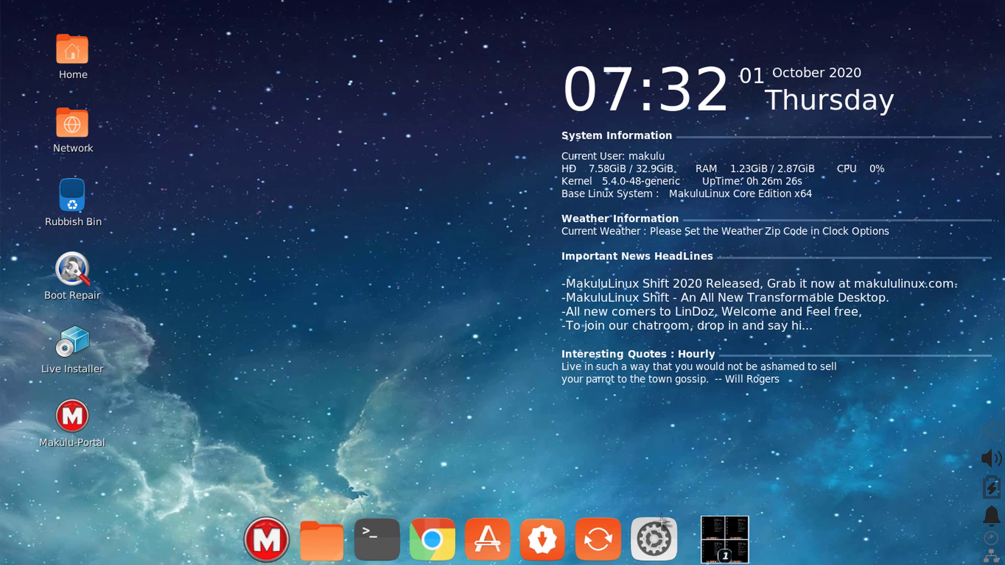
click(654, 539)
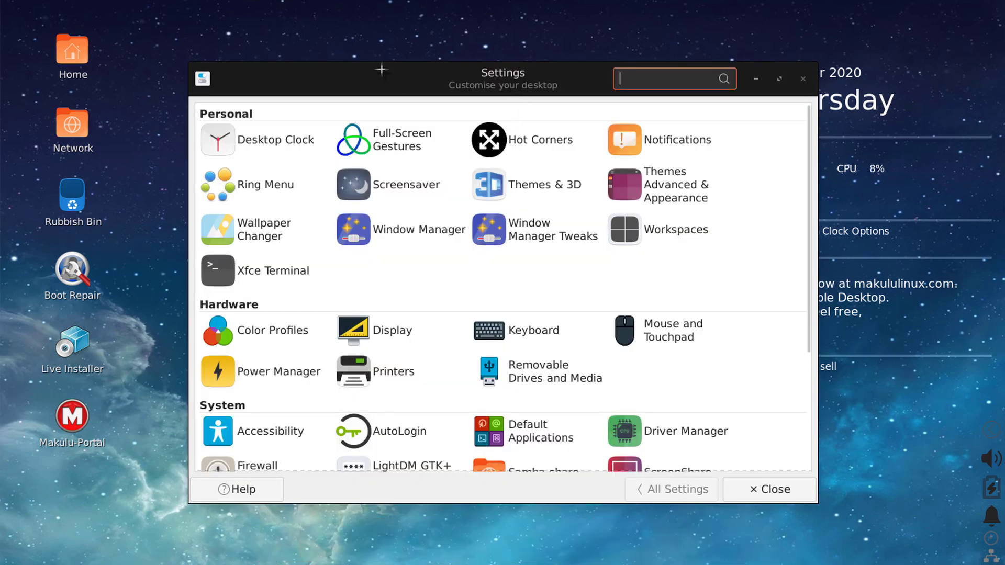
drag(381, 69, 520, 61)
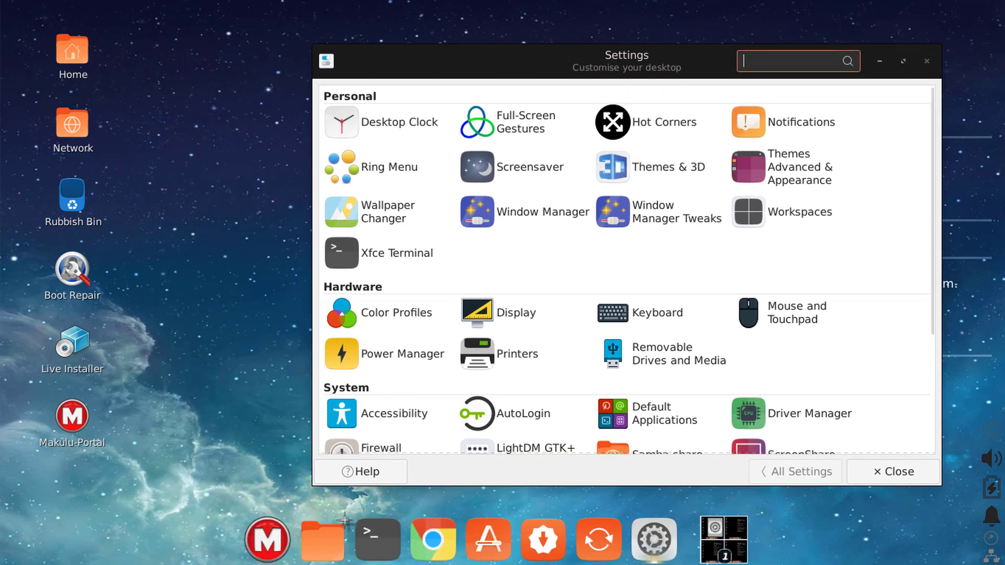
click(378, 538)
drag(270, 105, 166, 131)
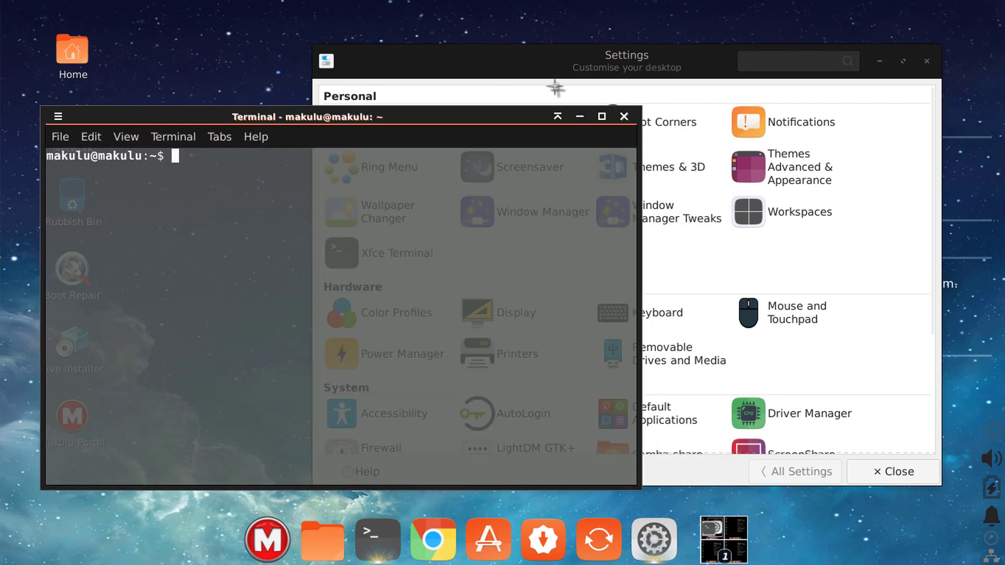
drag(451, 69, 463, 46)
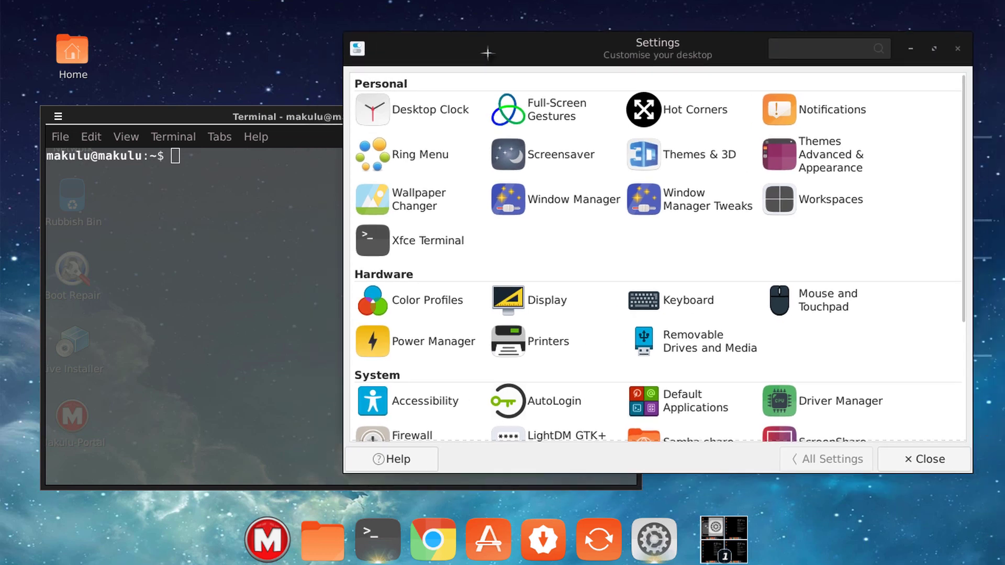
click(213, 284)
drag(271, 117, 252, 125)
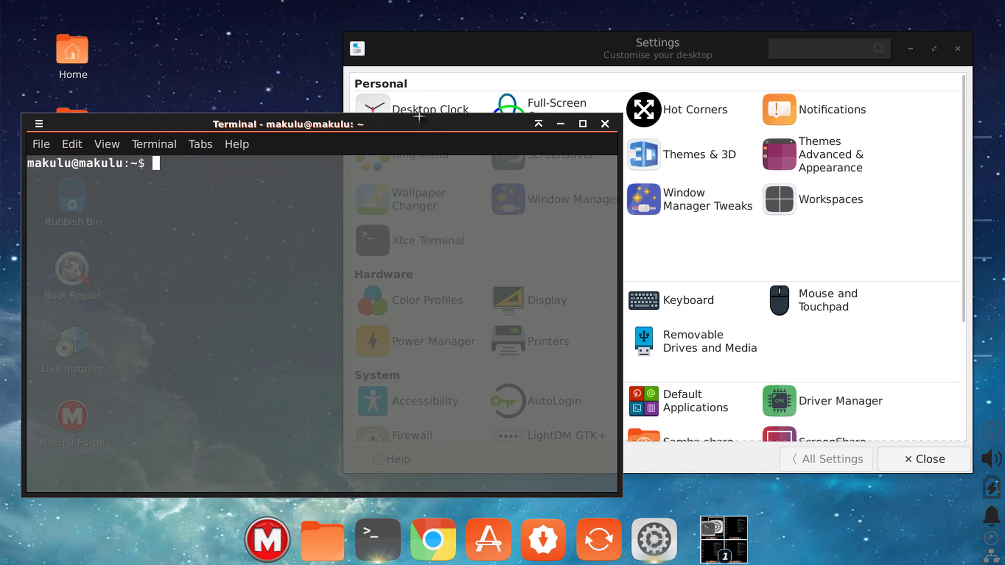
drag(432, 39, 451, 35)
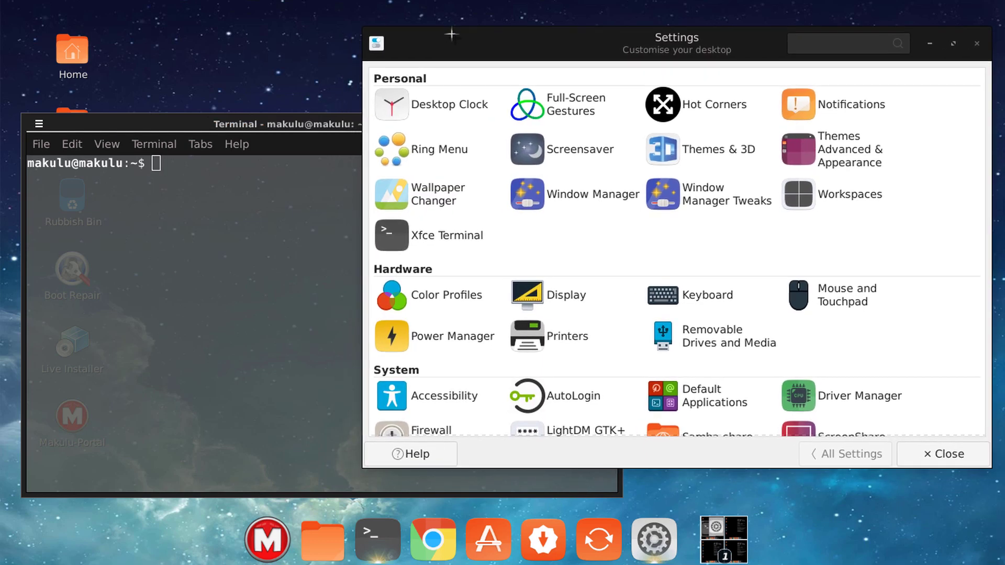
drag(327, 122, 362, 109)
click(377, 208)
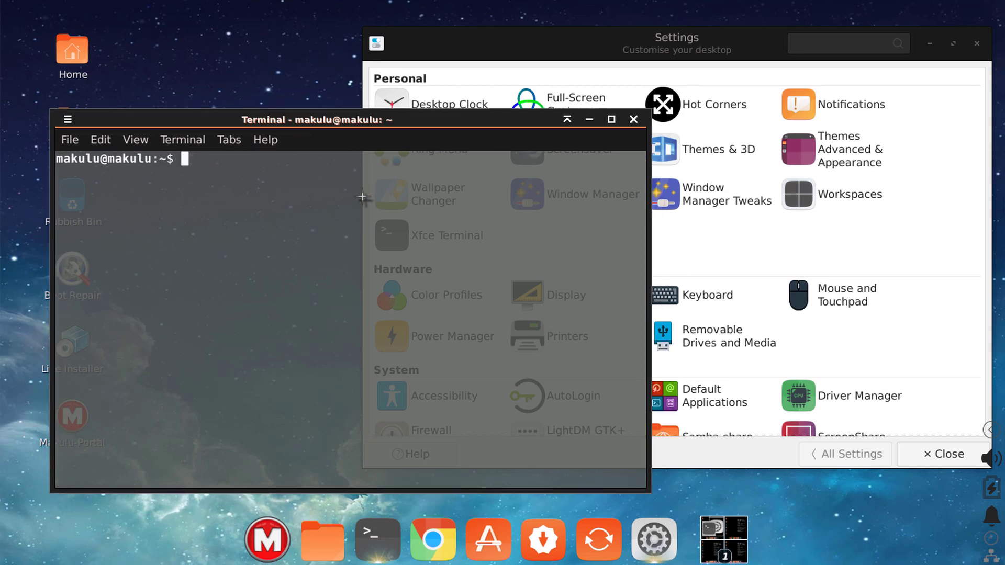
click(602, 94)
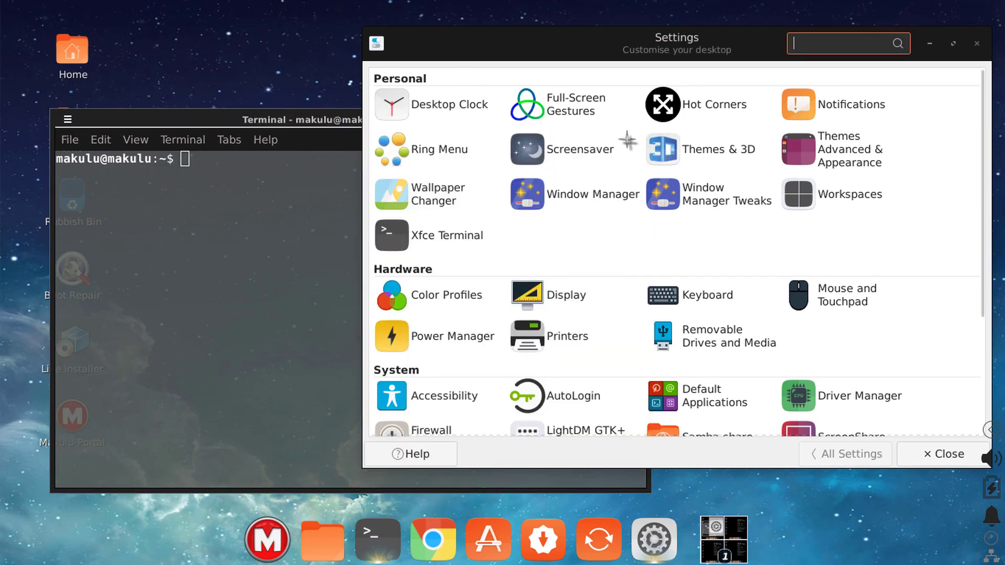
click(976, 44)
click(636, 118)
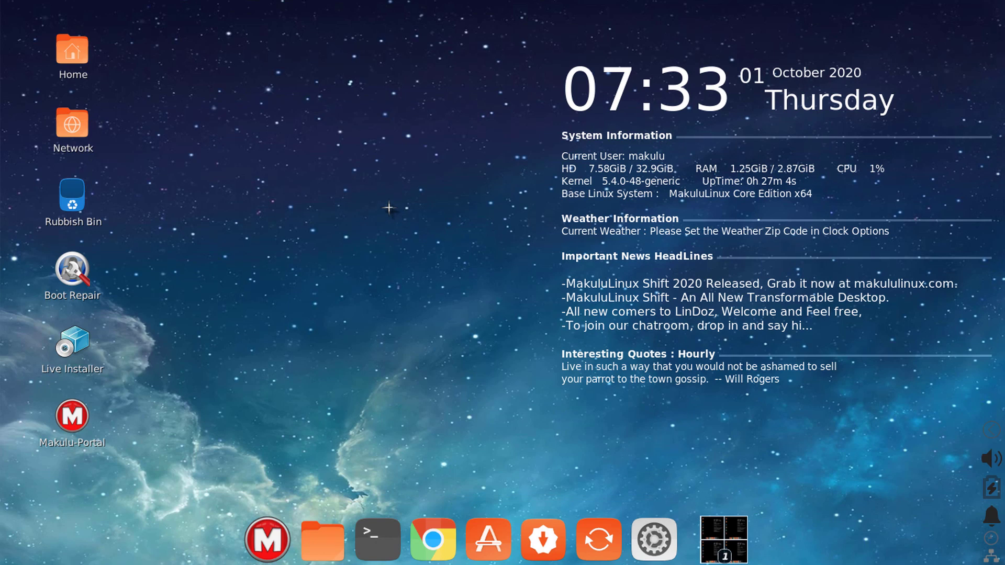